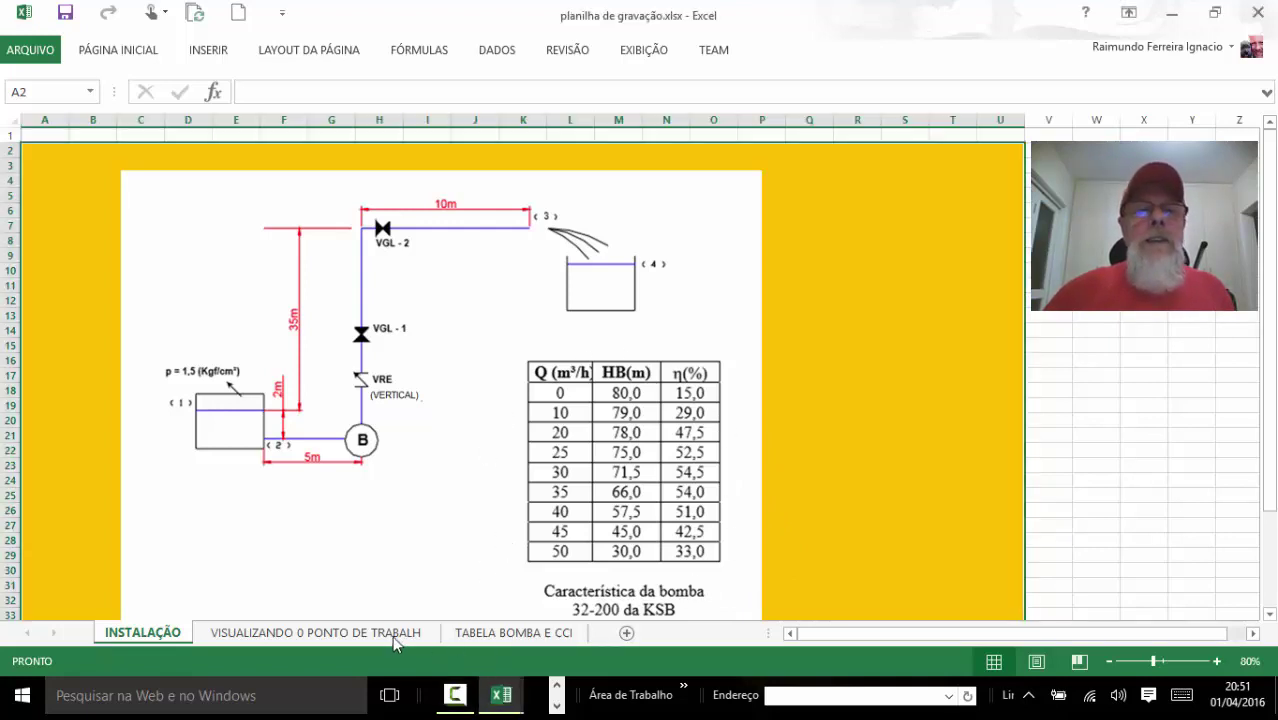
Move between the chart, INSTALAÇÃO and TABELA BOMBA E CCI sheets, ending on TABELA BOMBA E CCI.
{"action": "left_click", "coordinate": [394, 634]}
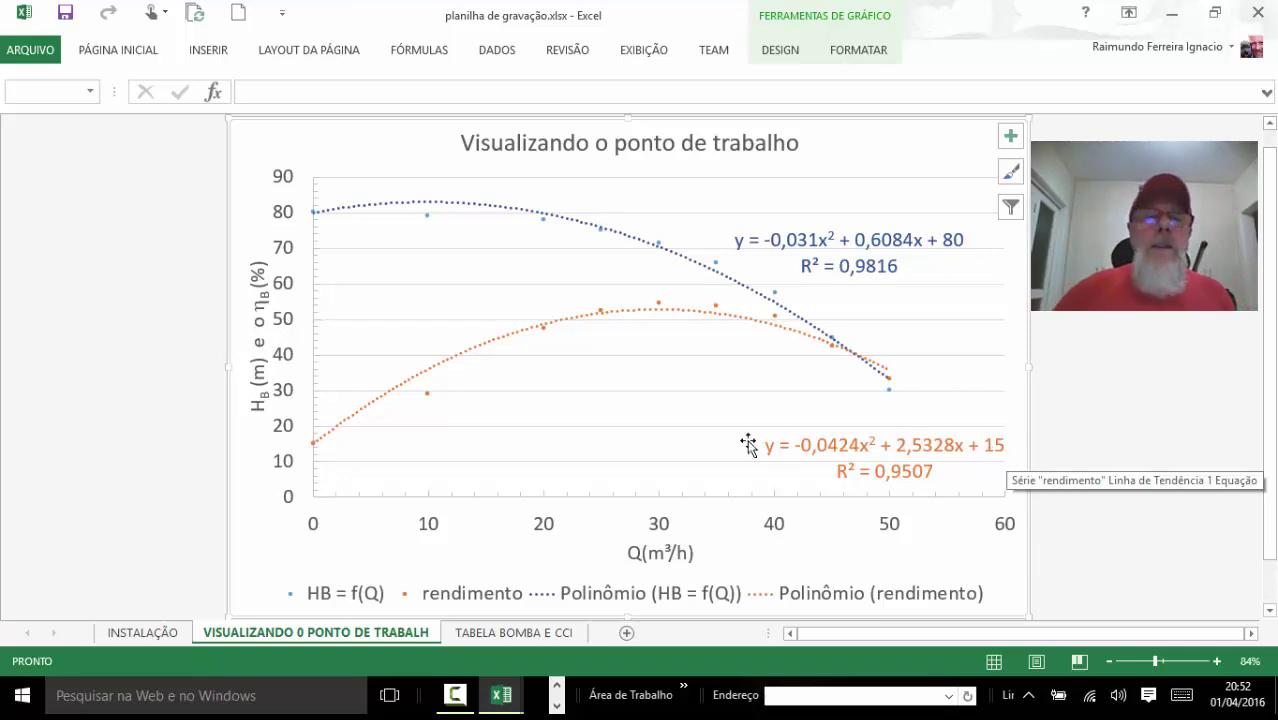
{"action": "left_click", "coordinate": [158, 636]}
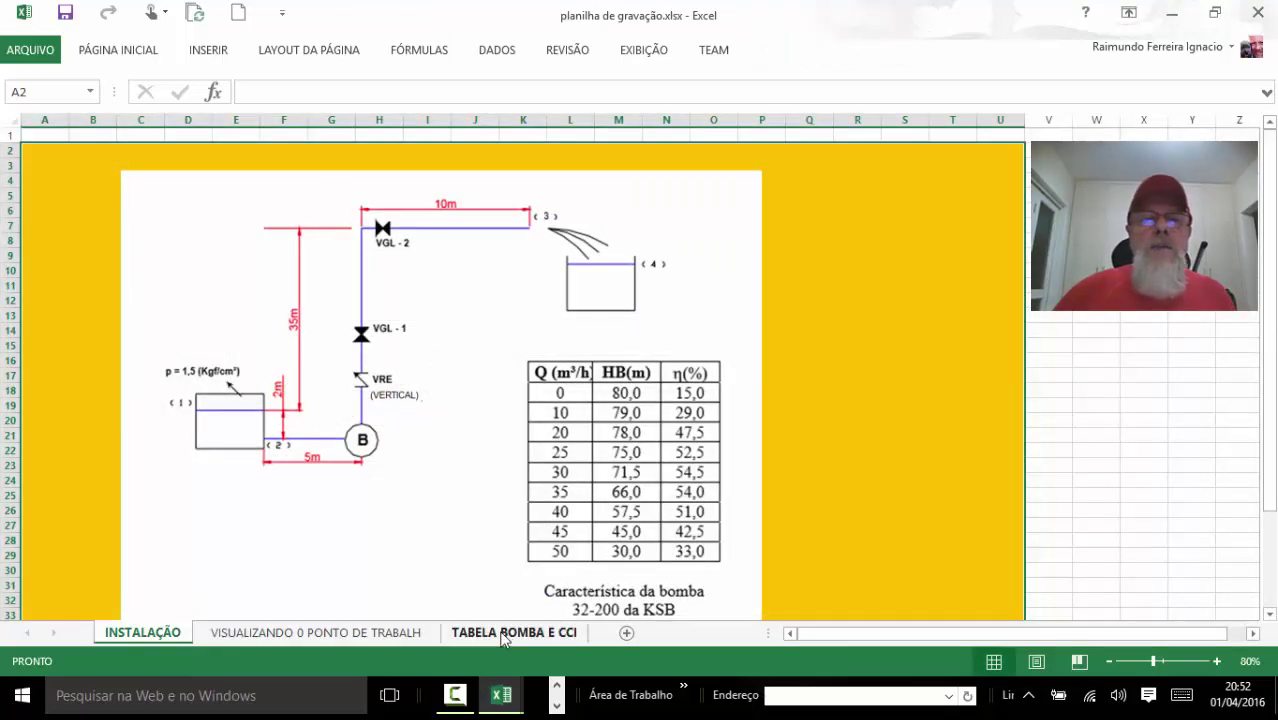
{"action": "left_click", "coordinate": [503, 634]}
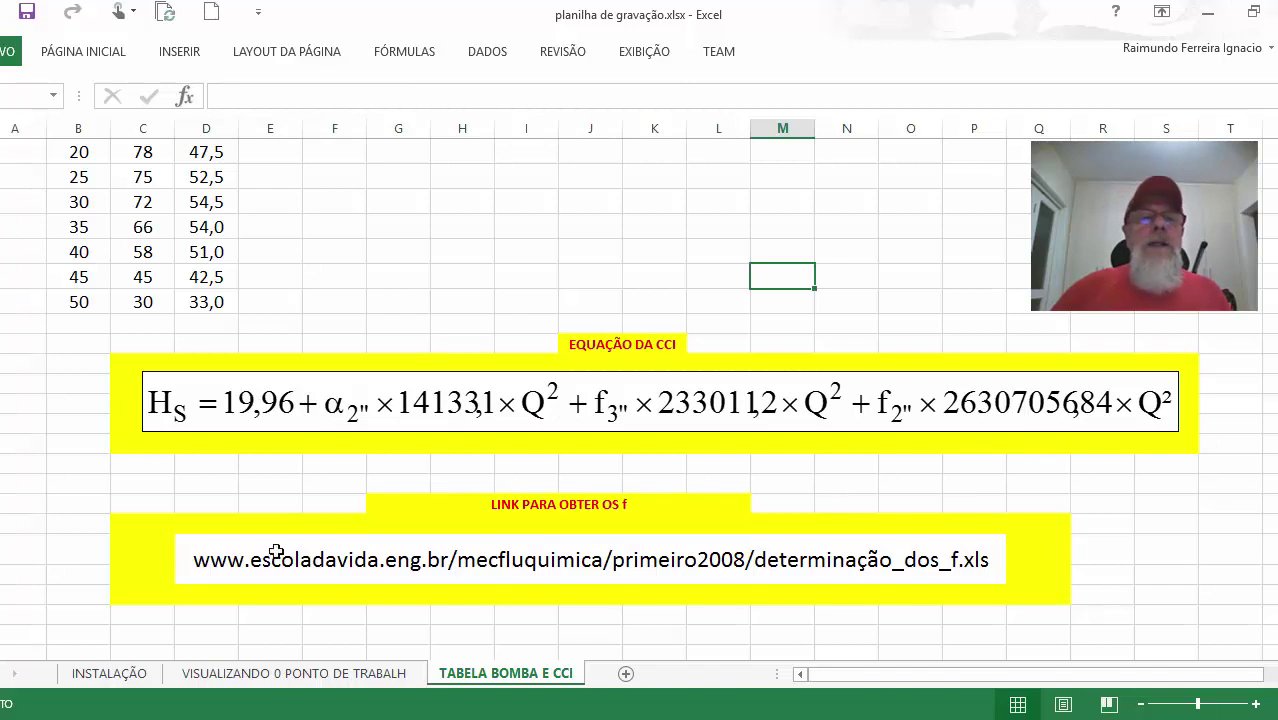
{"action": "left_click", "coordinate": [145, 676]}
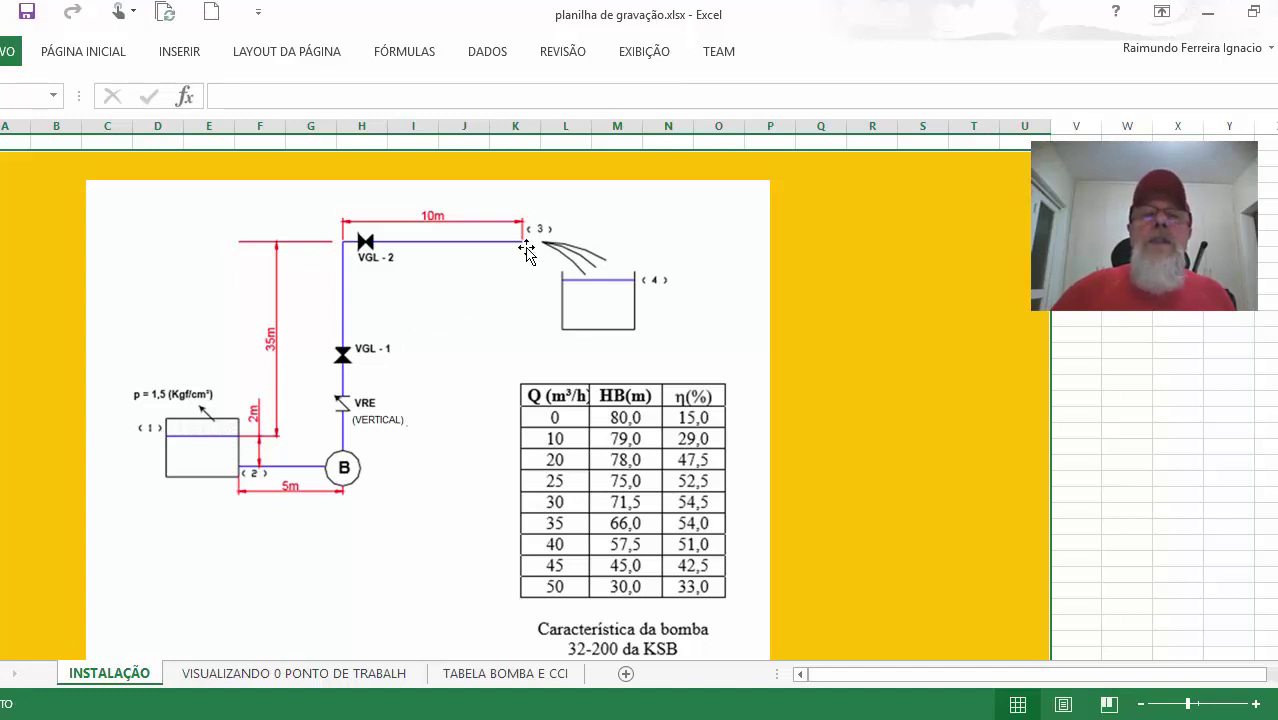
{"action": "left_click", "coordinate": [468, 673]}
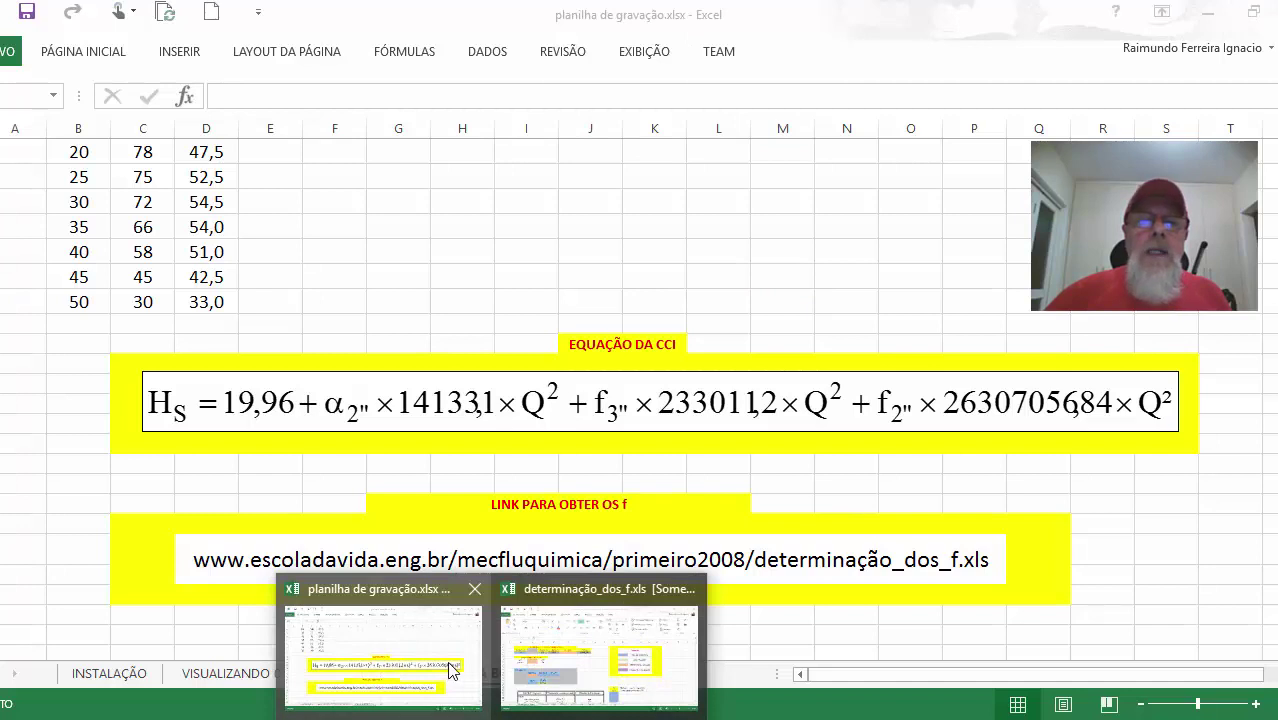
In determinação_dos_f, set the fluid temperature to 22 °C.
{"action": "left_click", "coordinate": [450, 670]}
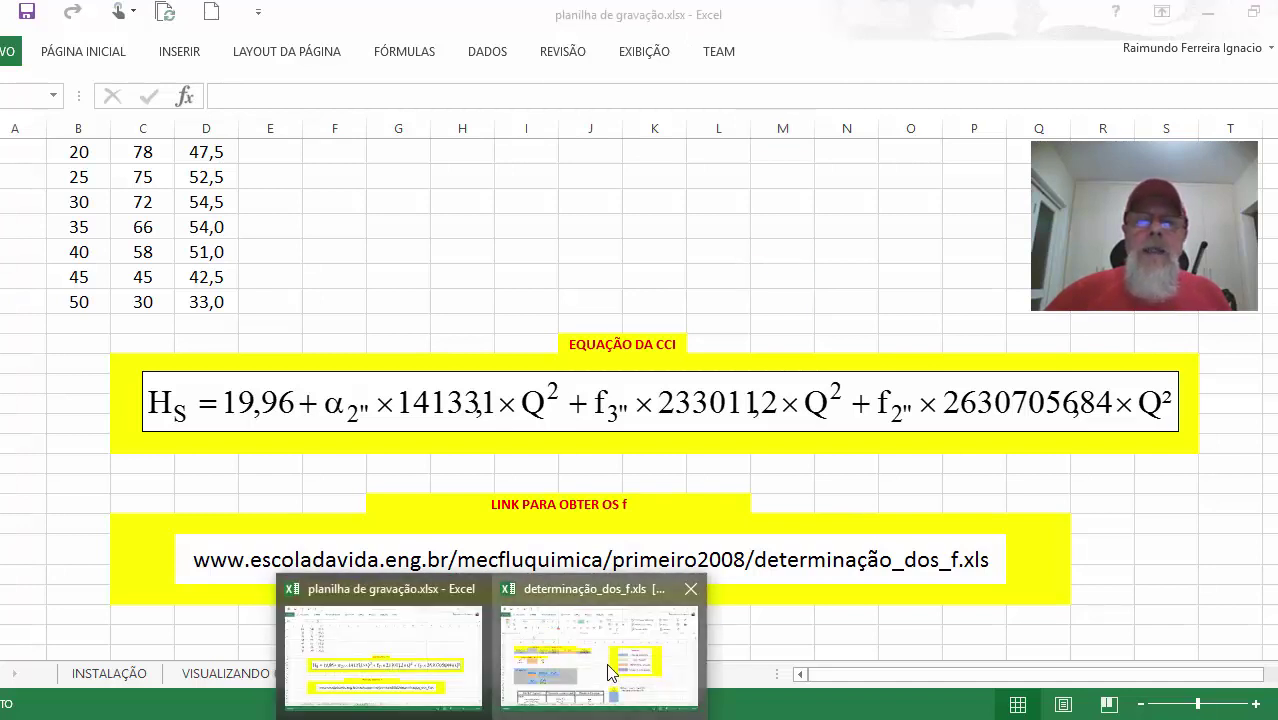
{"action": "left_click", "coordinate": [606, 660]}
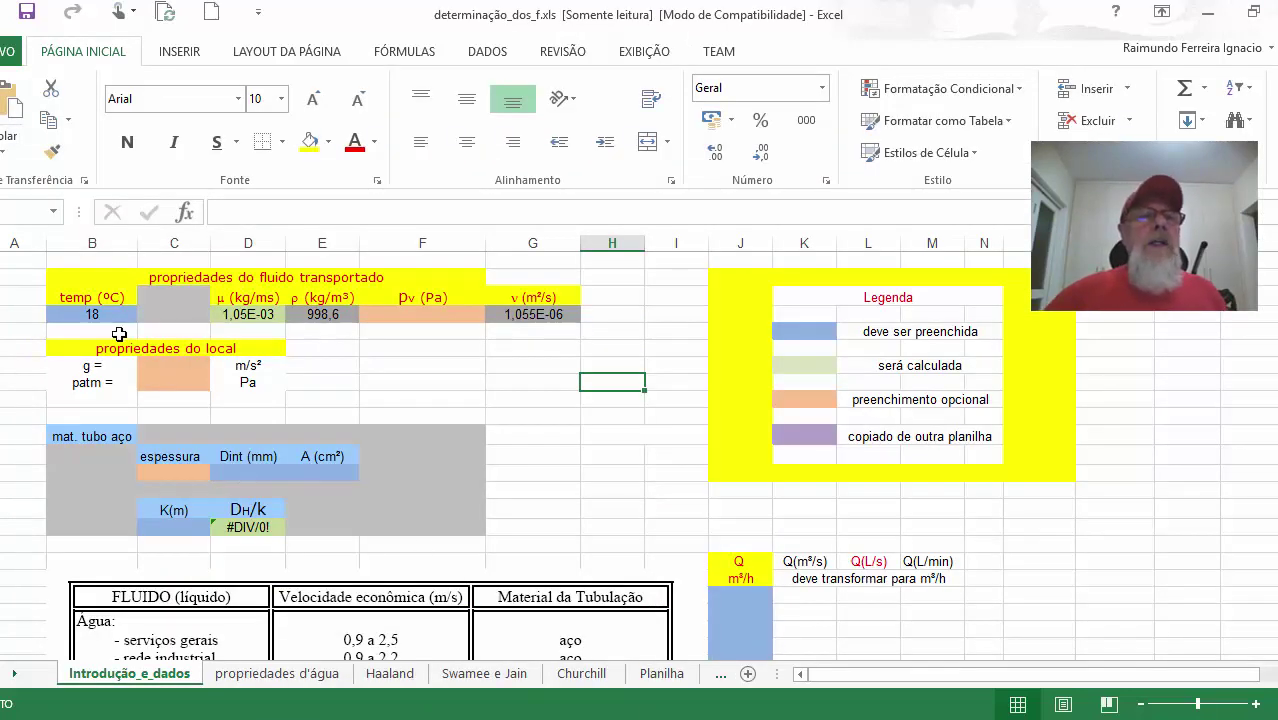
{"action": "left_click", "coordinate": [93, 313]}
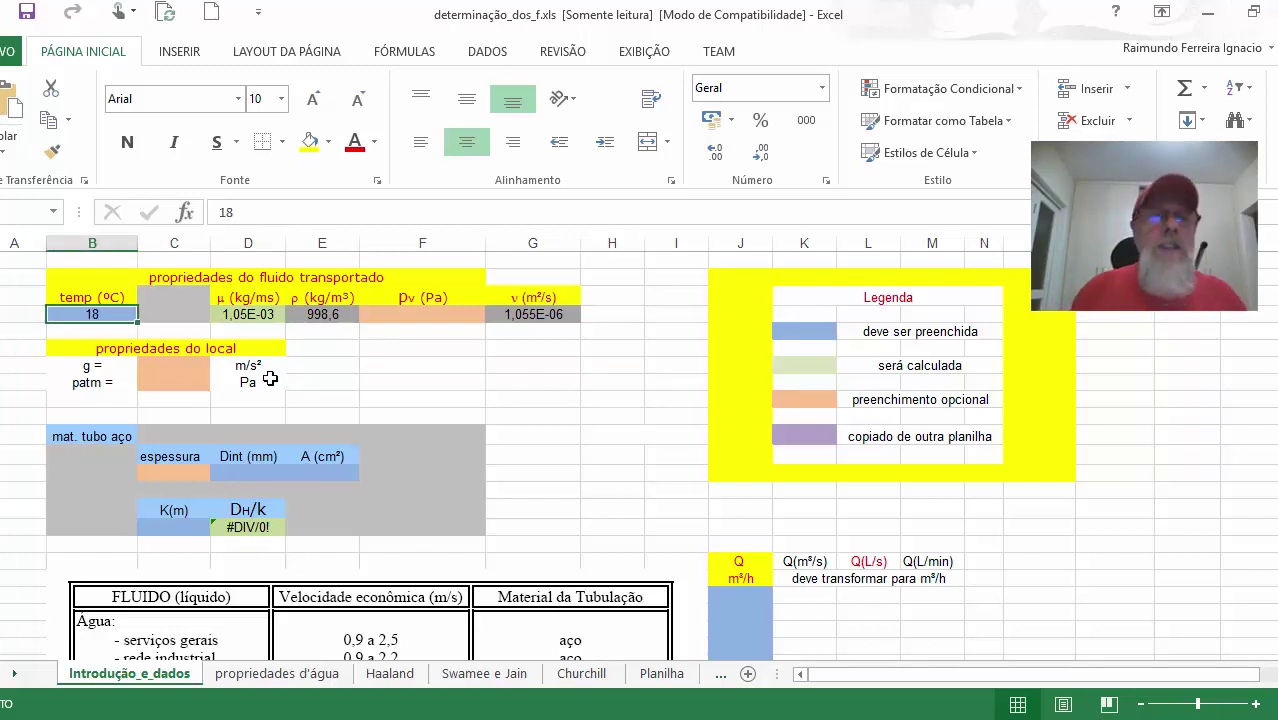
{"action": "type", "text": "22"}
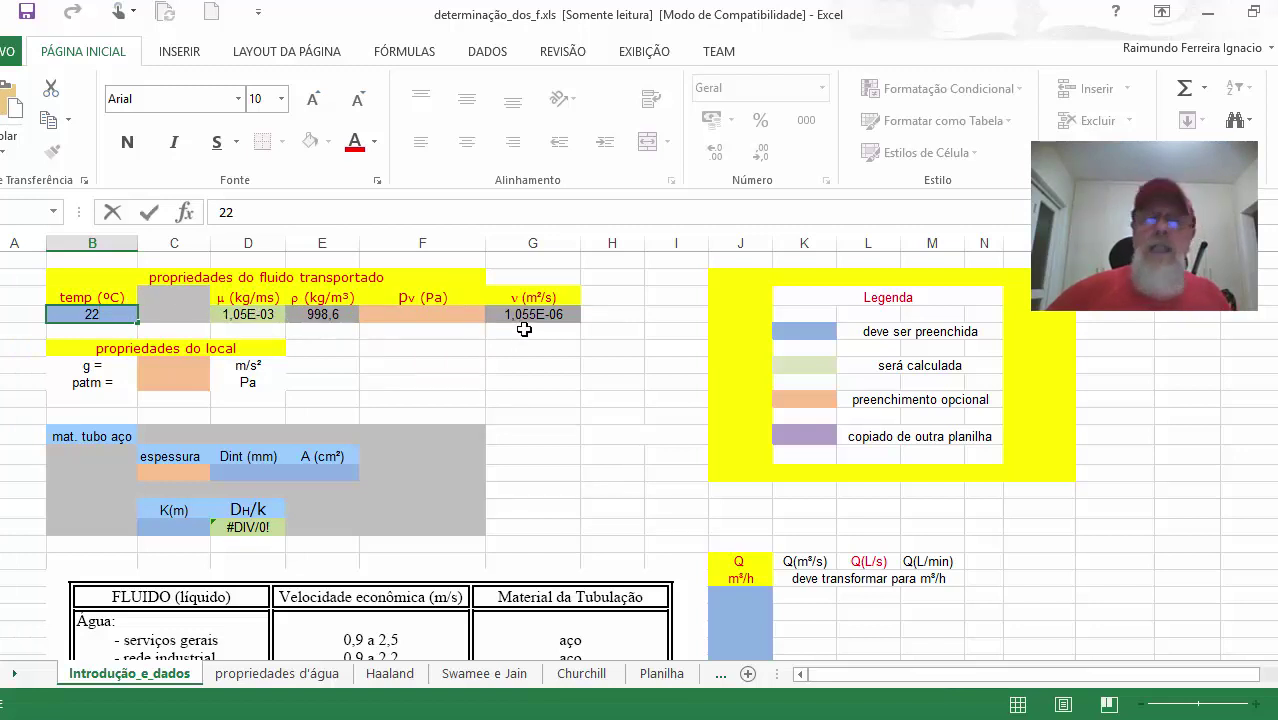
{"action": "key", "text": "Return"}
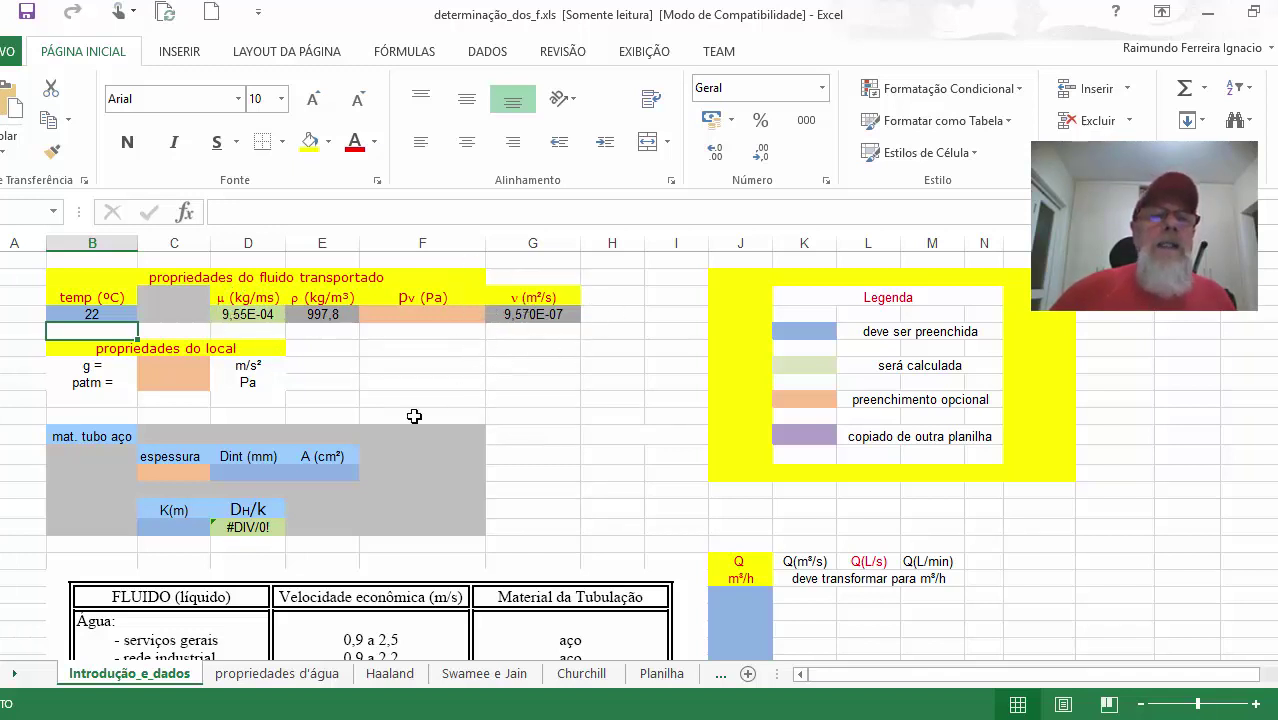
Enter Dint 73,6 mm, area 42,6 cm² and roughness 1,52E-04 m.
{"action": "left_click", "coordinate": [248, 472]}
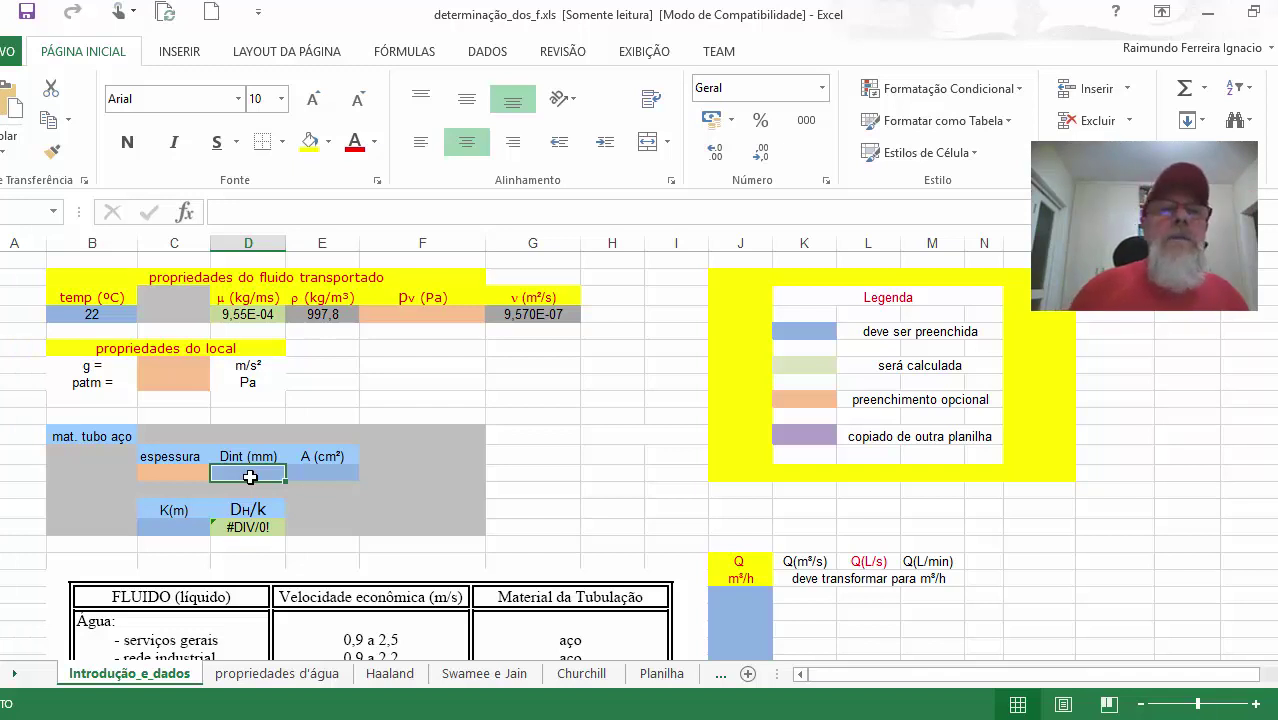
{"action": "type", "text": "73"}
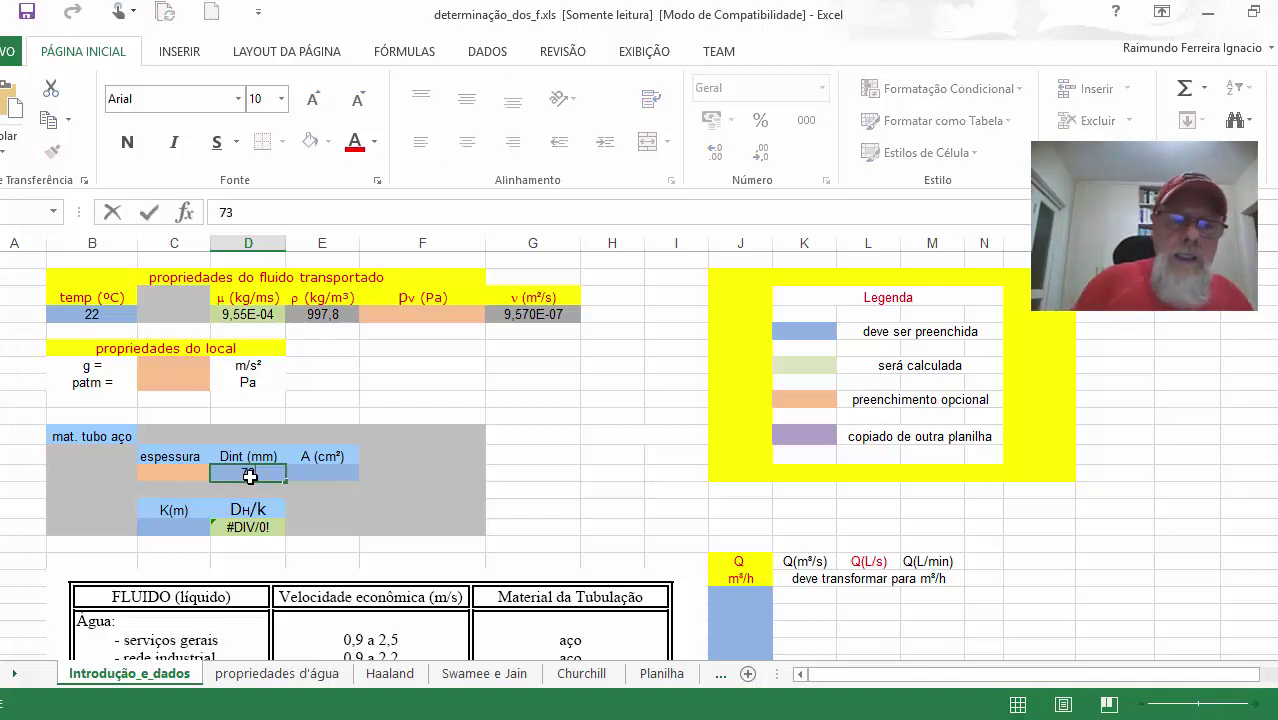
{"action": "type", "text": ",6"}
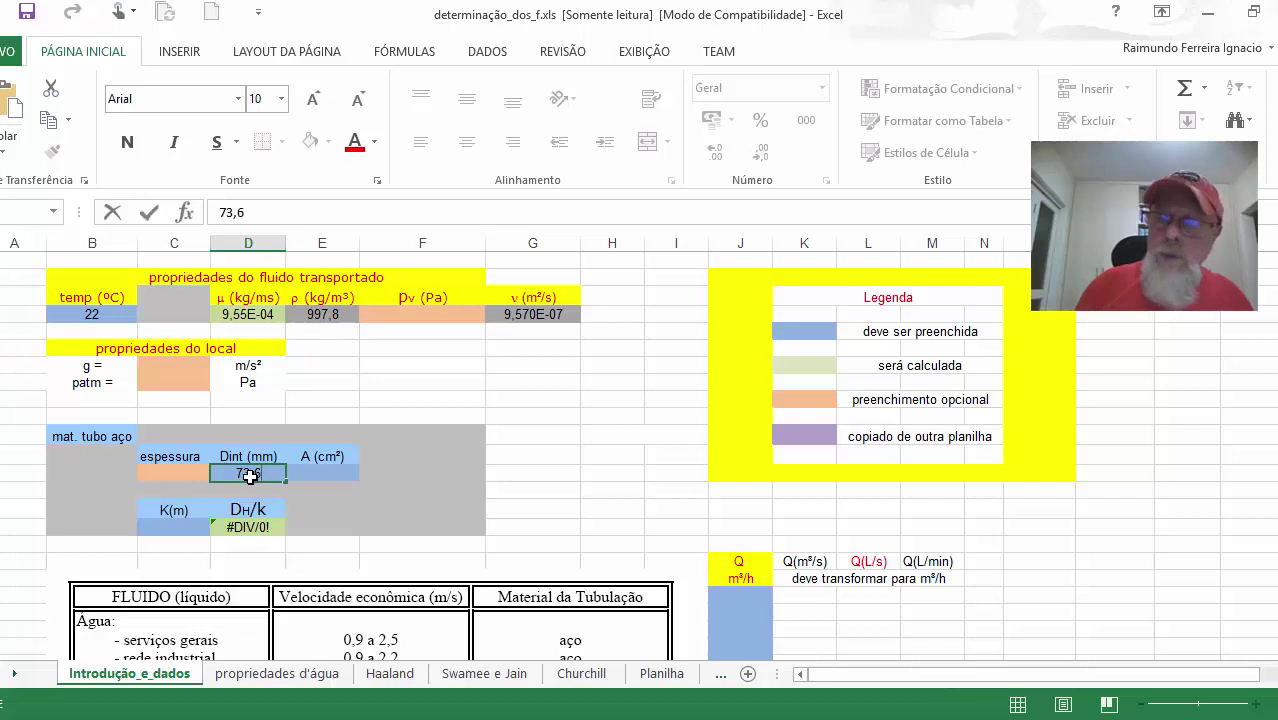
{"action": "key", "text": "Tab"}
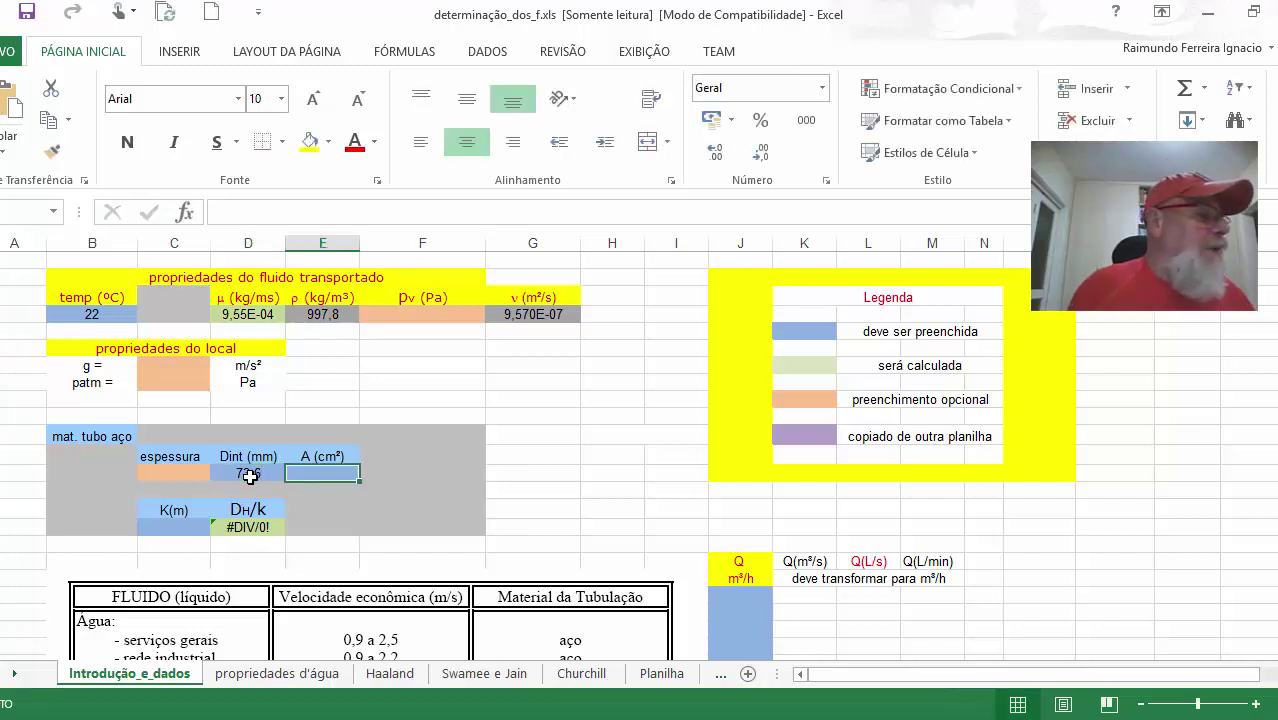
{"action": "type", "text": "42,"}
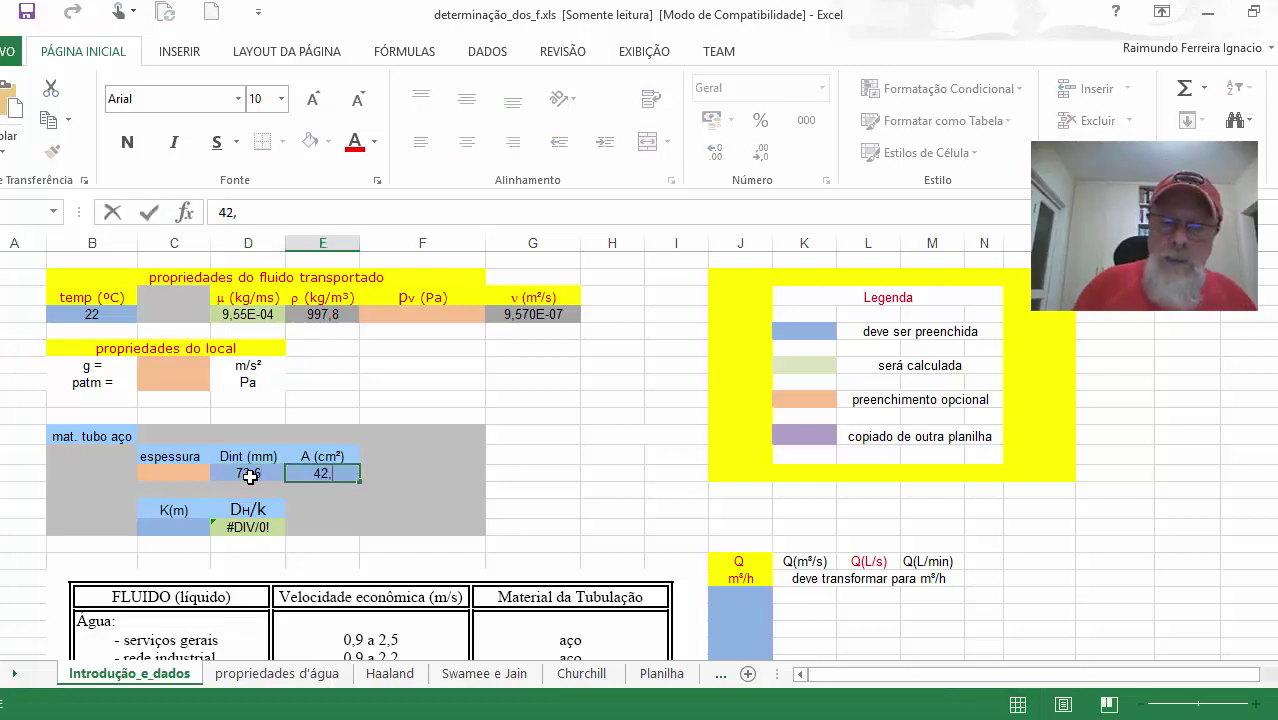
{"action": "type", "text": "6"}
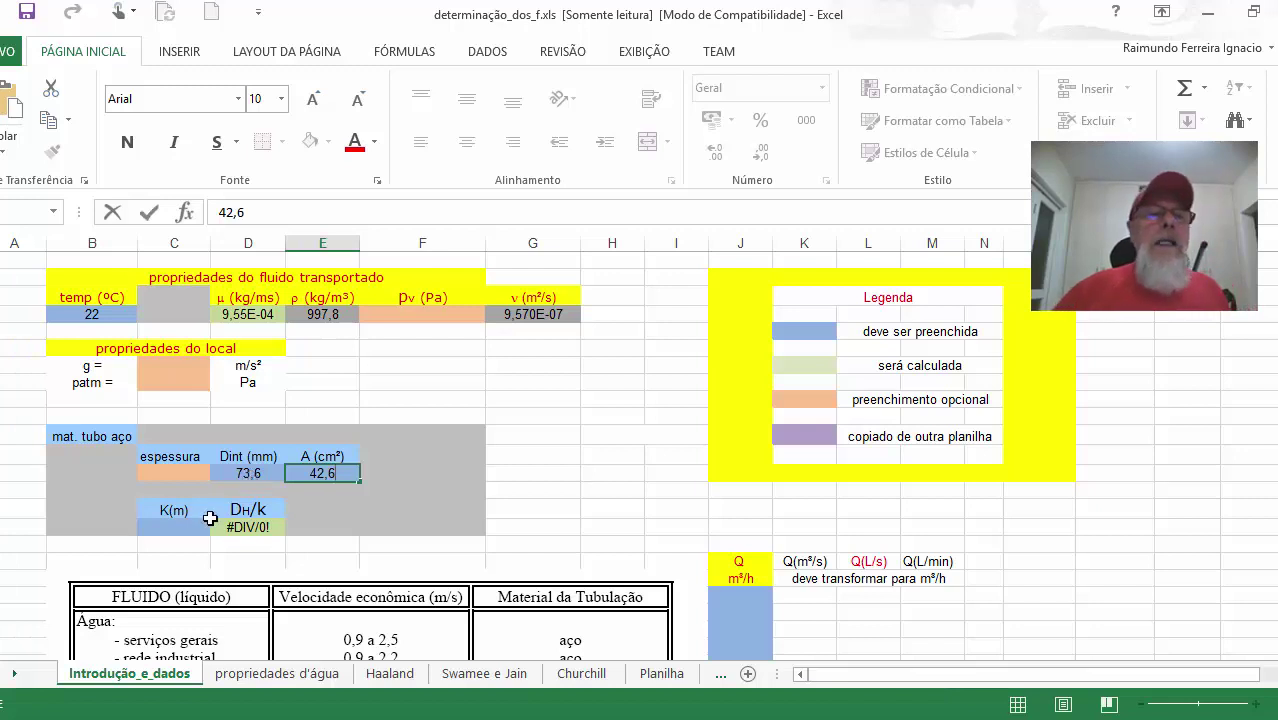
{"action": "left_click", "coordinate": [179, 530]}
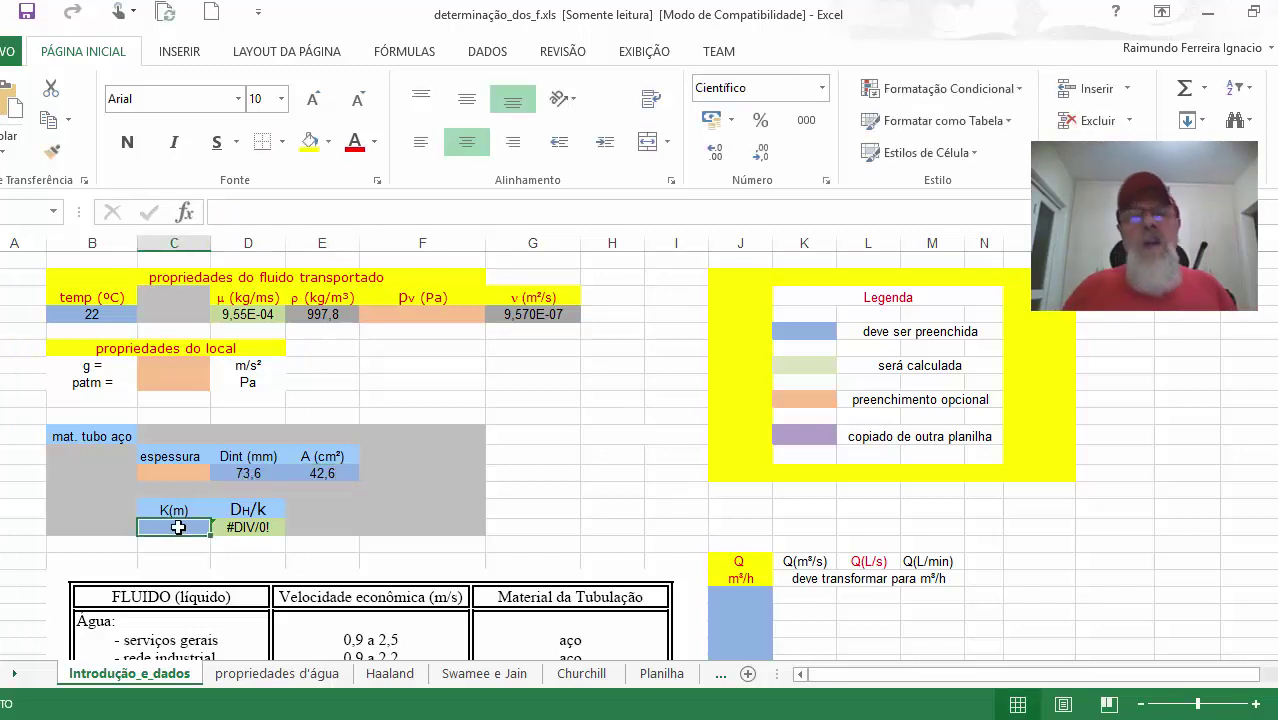
{"action": "type", "text": "1,52e-4"}
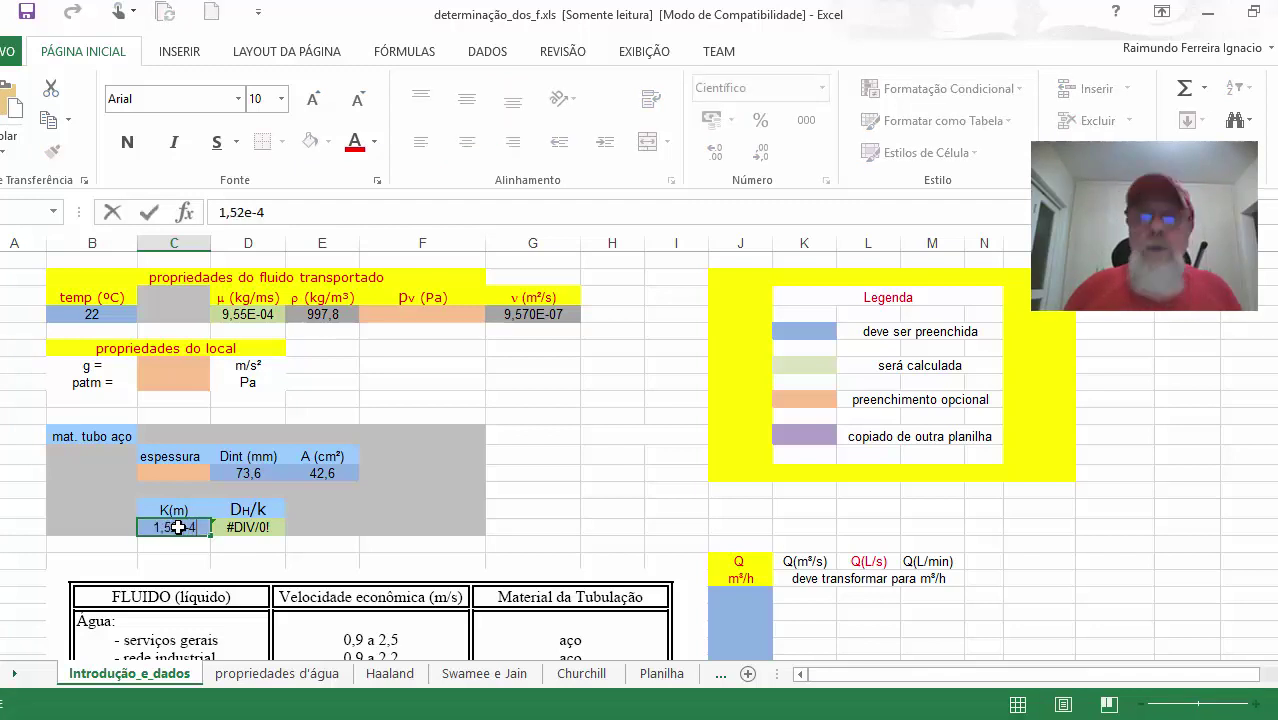
{"action": "key", "text": "Return"}
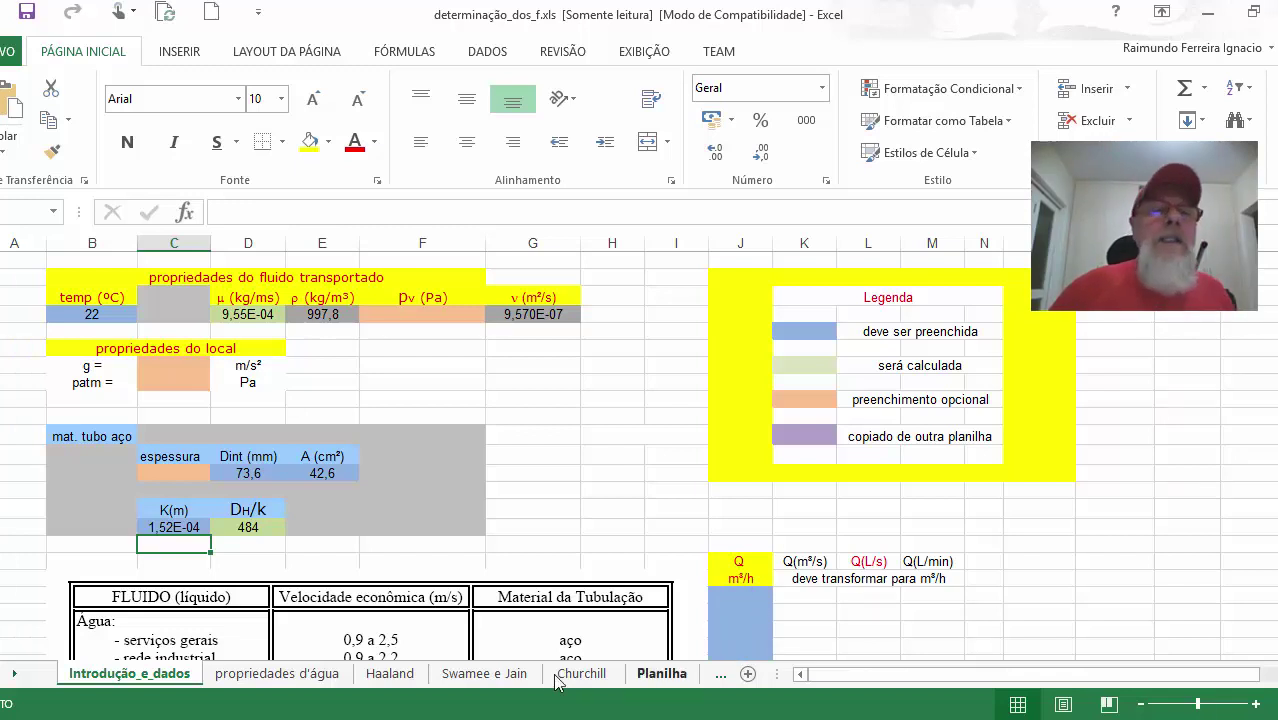
Copy the flow rates 10–50 m³/h (B4:B12) from planilha de gravação.
{"action": "left_click", "coordinate": [491, 716]}
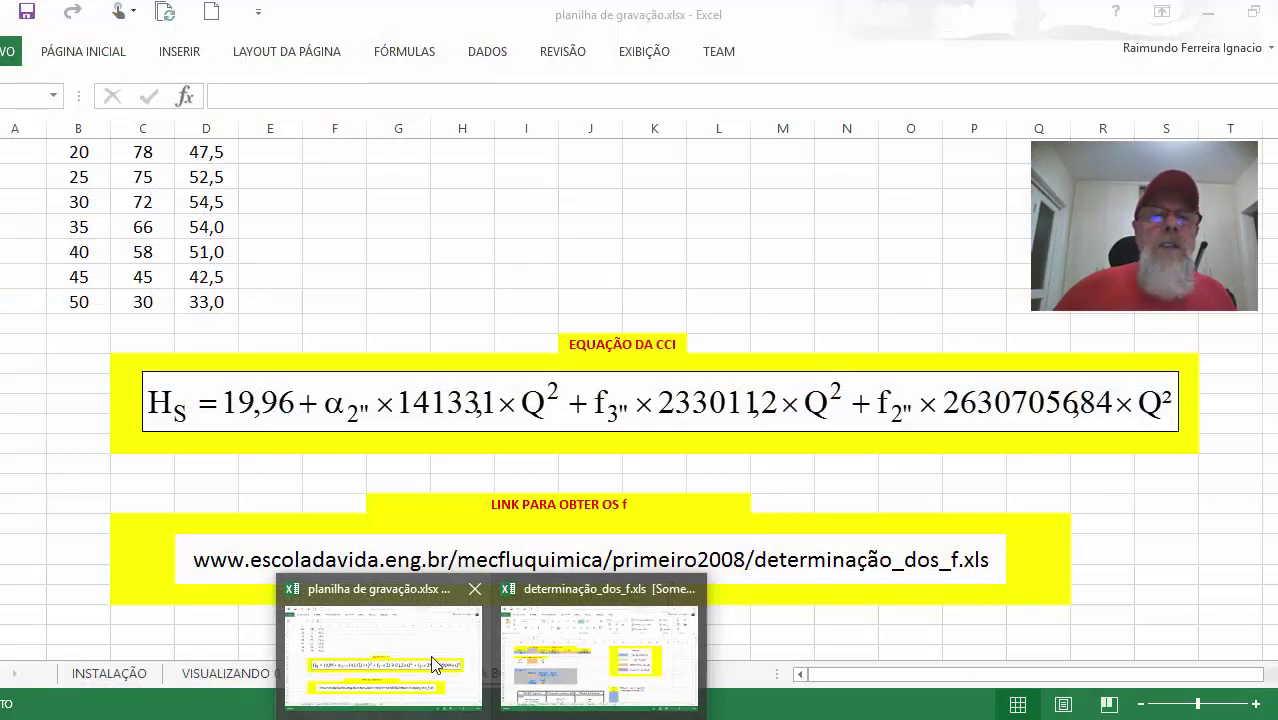
{"action": "left_click", "coordinate": [442, 663]}
{"action": "scroll", "coordinate": [331, 326], "scroll_direction": "up", "scroll_amount": 1}
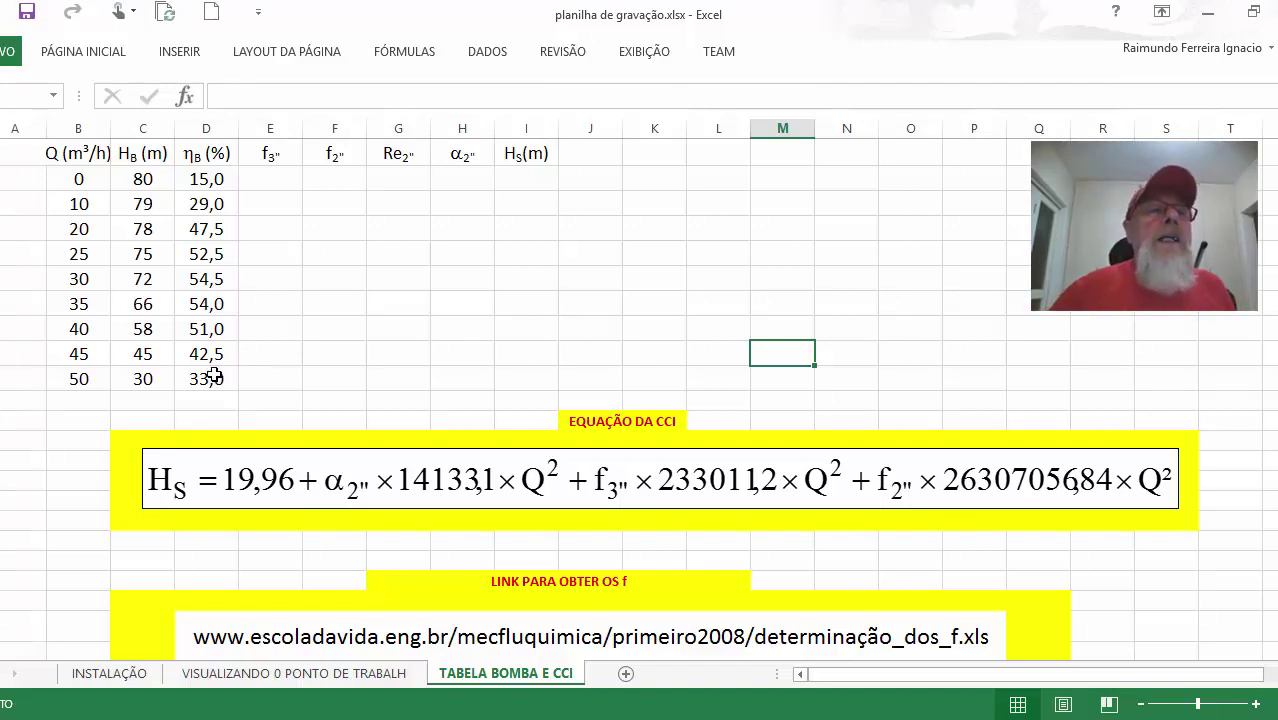
{"action": "left_click_drag", "start_coordinate": [61, 199], "coordinate": [65, 371]}
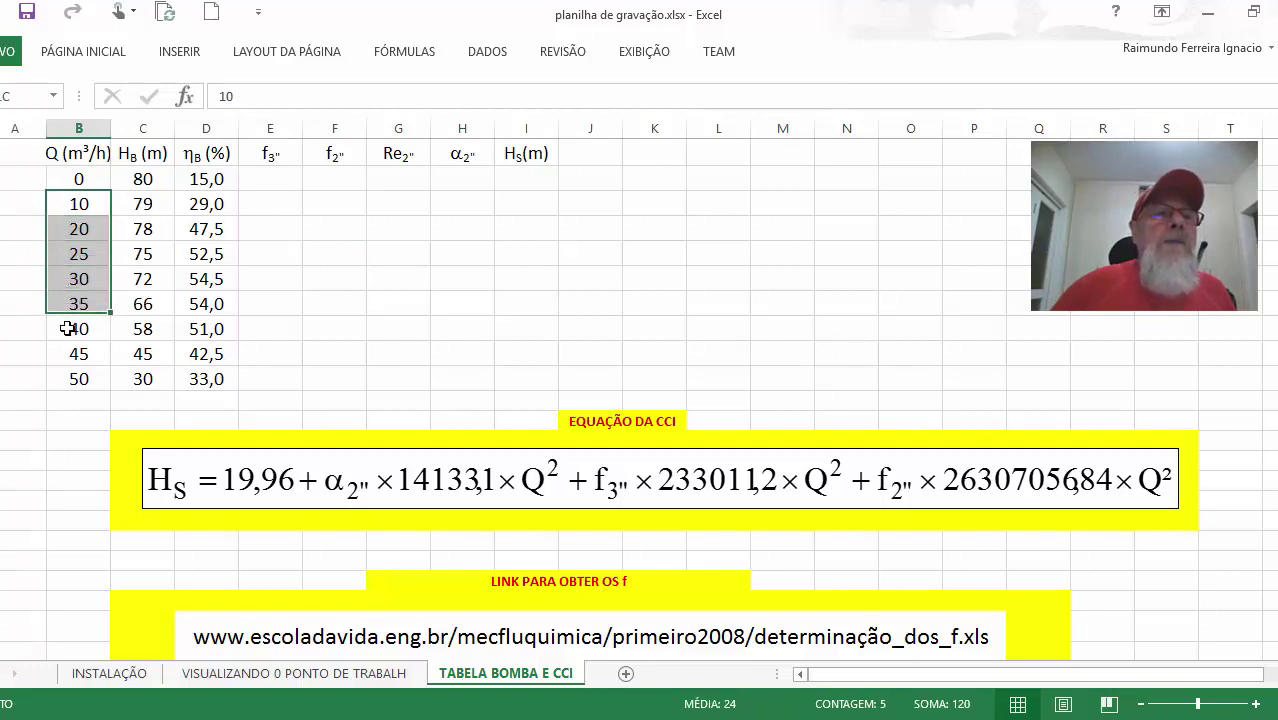
{"action": "right_click", "coordinate": [72, 365]}
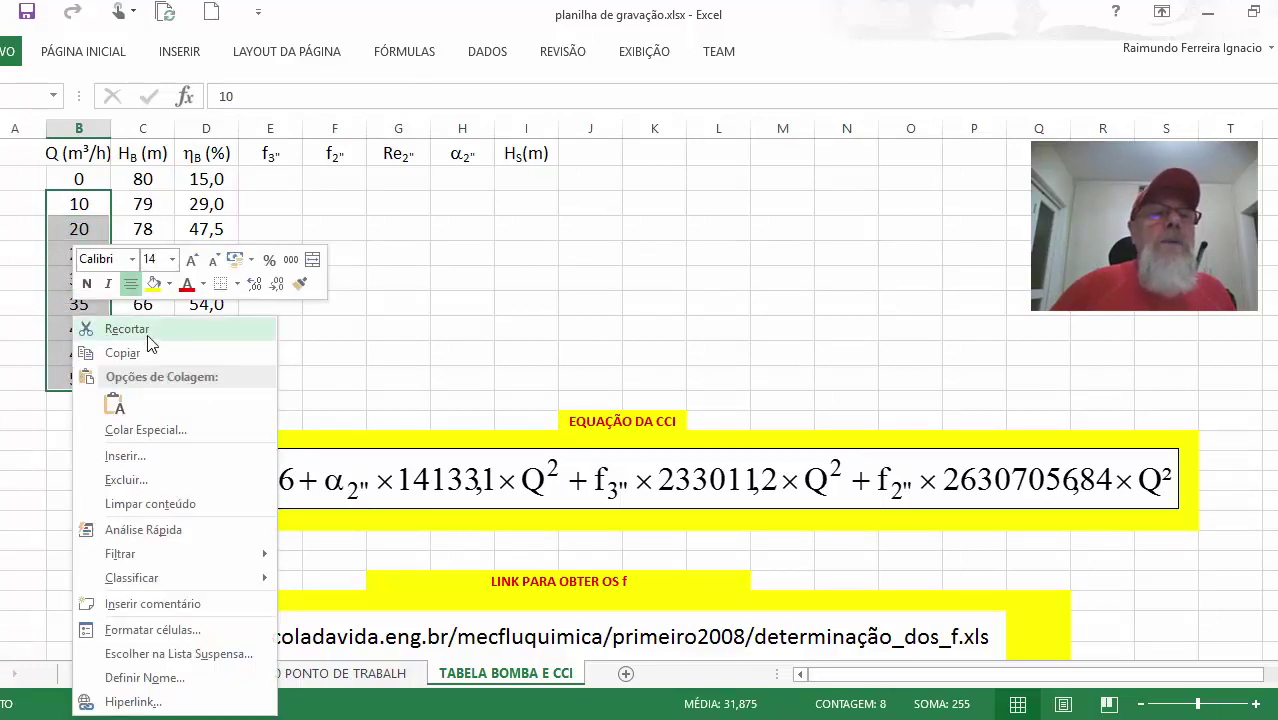
{"action": "left_click", "coordinate": [108, 351]}
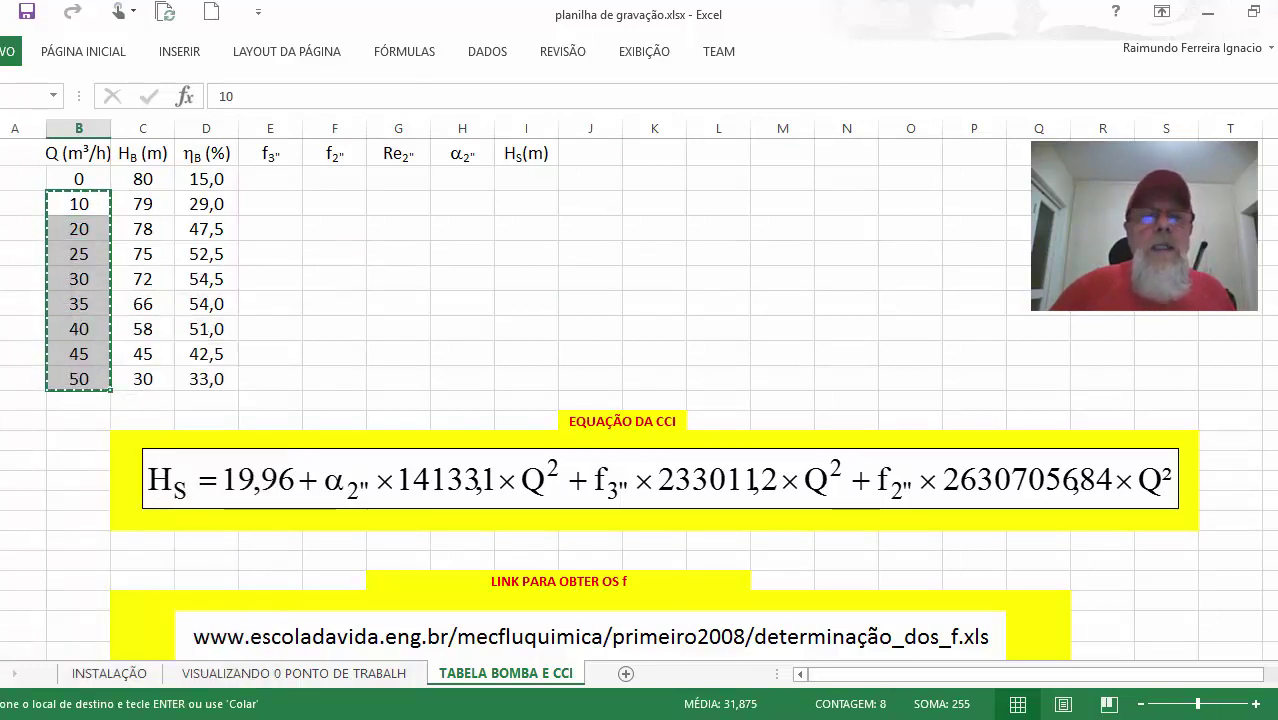
Paste the flows into determinação_dos_f's J column, then view the comparação_f sheet.
{"action": "left_click", "coordinate": [578, 668]}
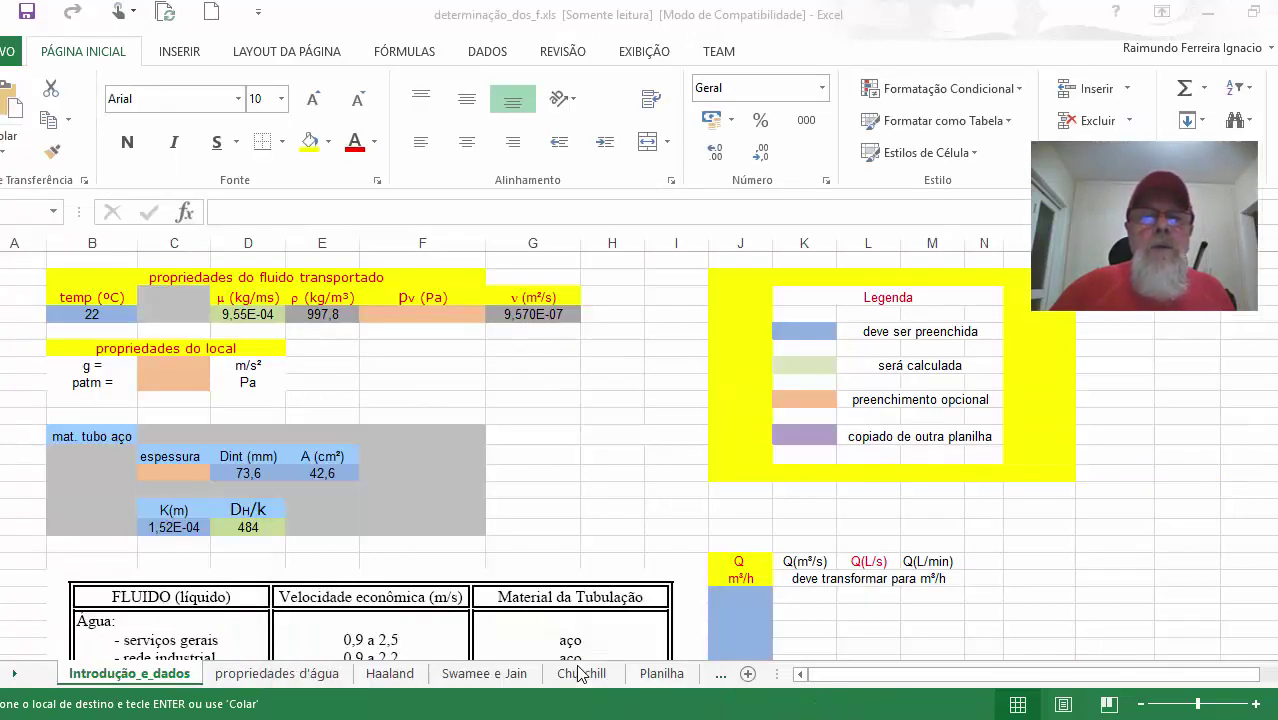
{"action": "left_click", "coordinate": [729, 595]}
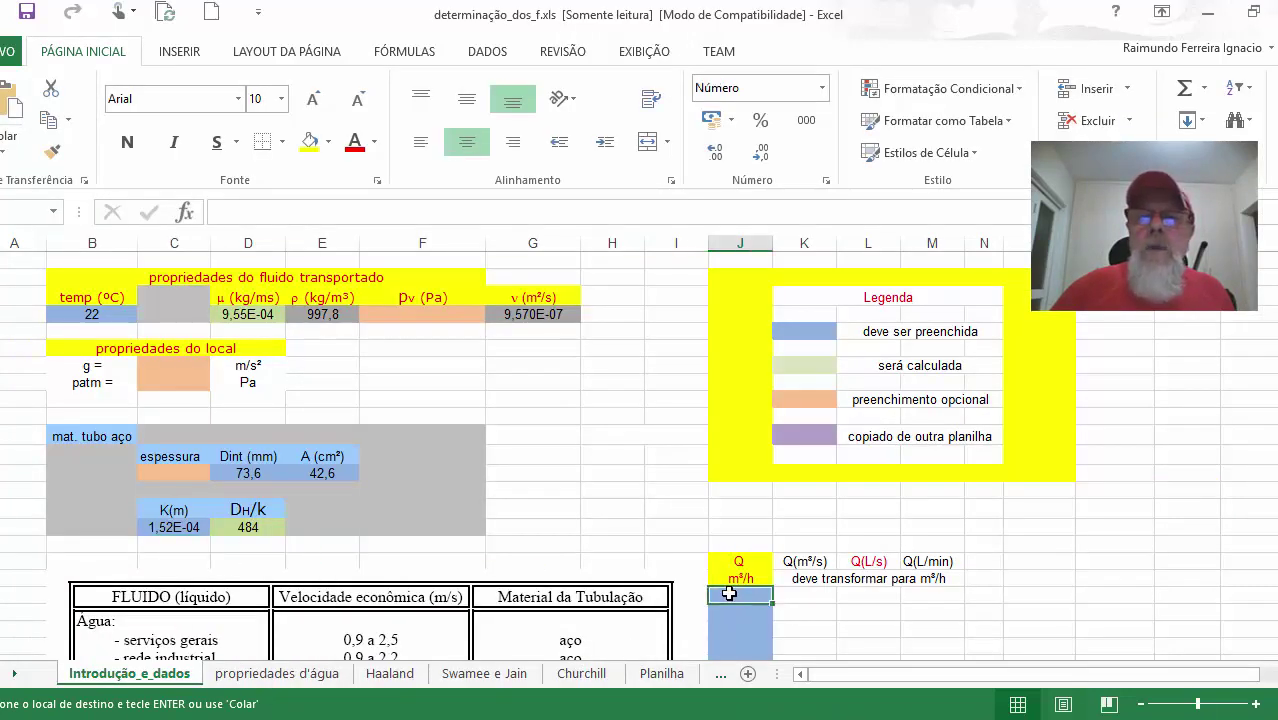
{"action": "right_click", "coordinate": [730, 596]}
{"action": "left_click", "coordinate": [801, 285]}
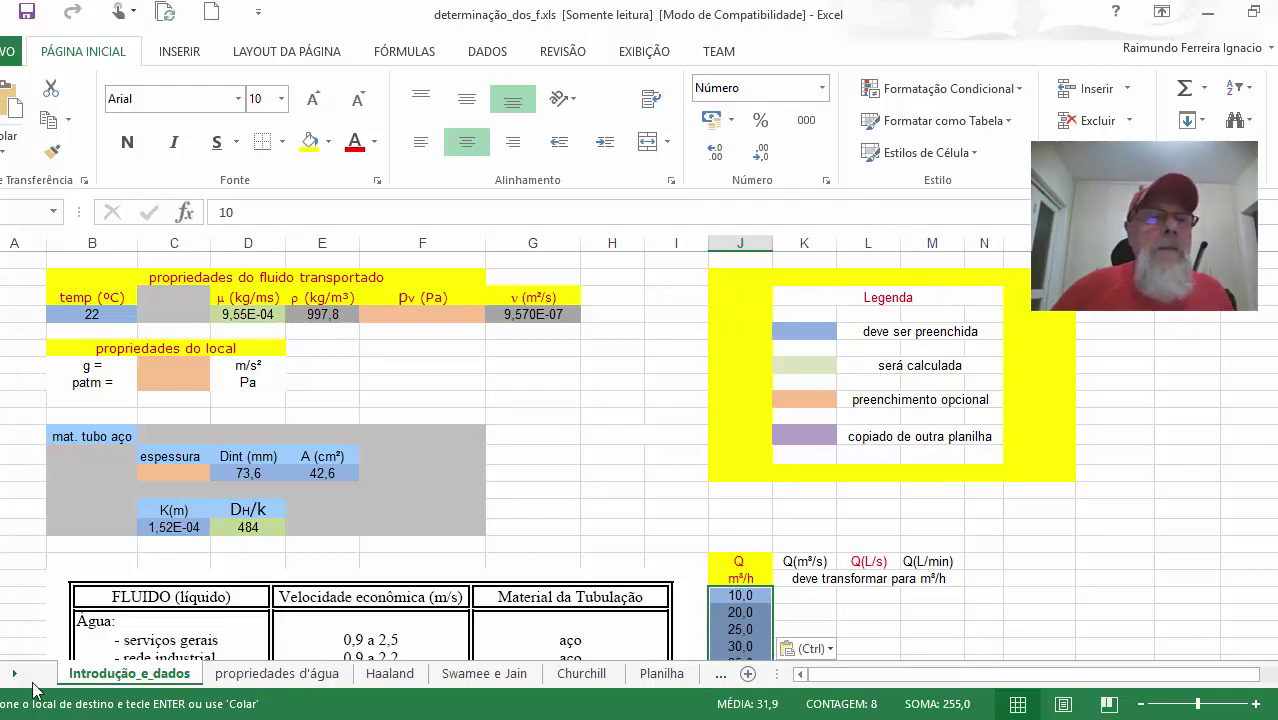
{"action": "left_click", "coordinate": [18, 679]}
{"action": "left_click", "coordinate": [608, 673]}
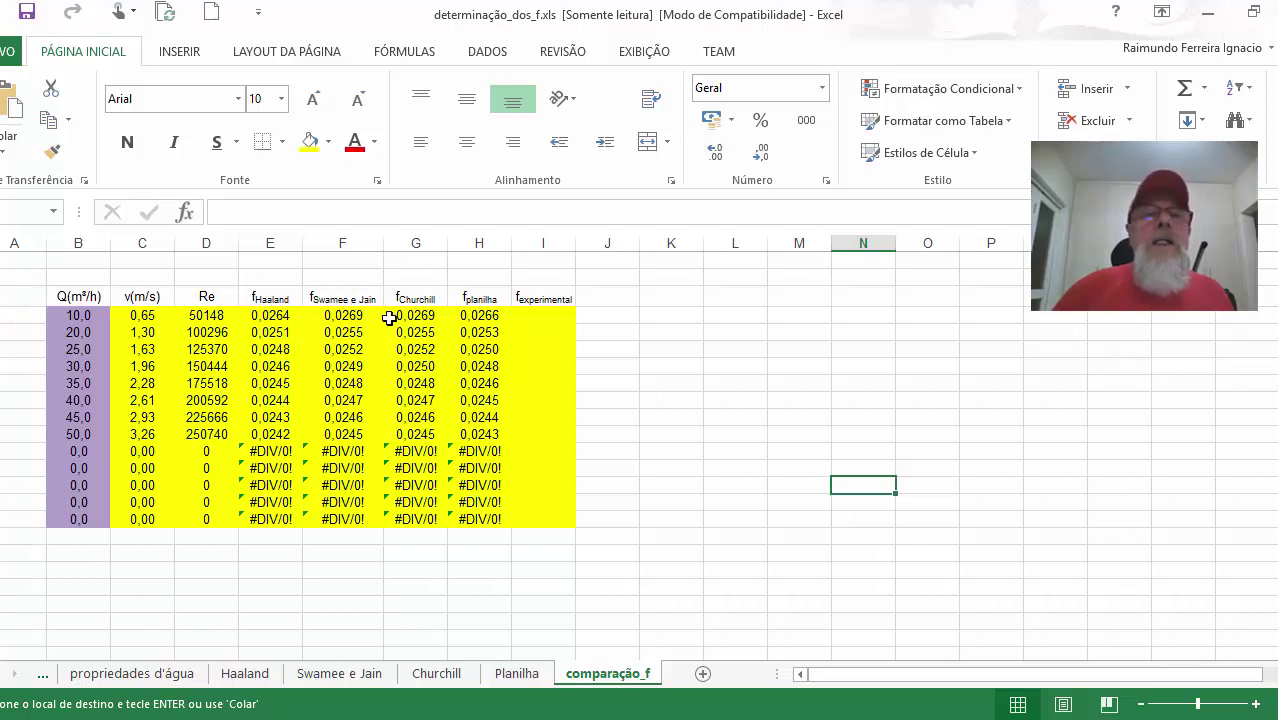
Copy the eight fChurchill friction factors on comparação_f.
{"action": "left_click_drag", "start_coordinate": [403, 315], "coordinate": [423, 432]}
{"action": "key", "text": "ctrl+c"}
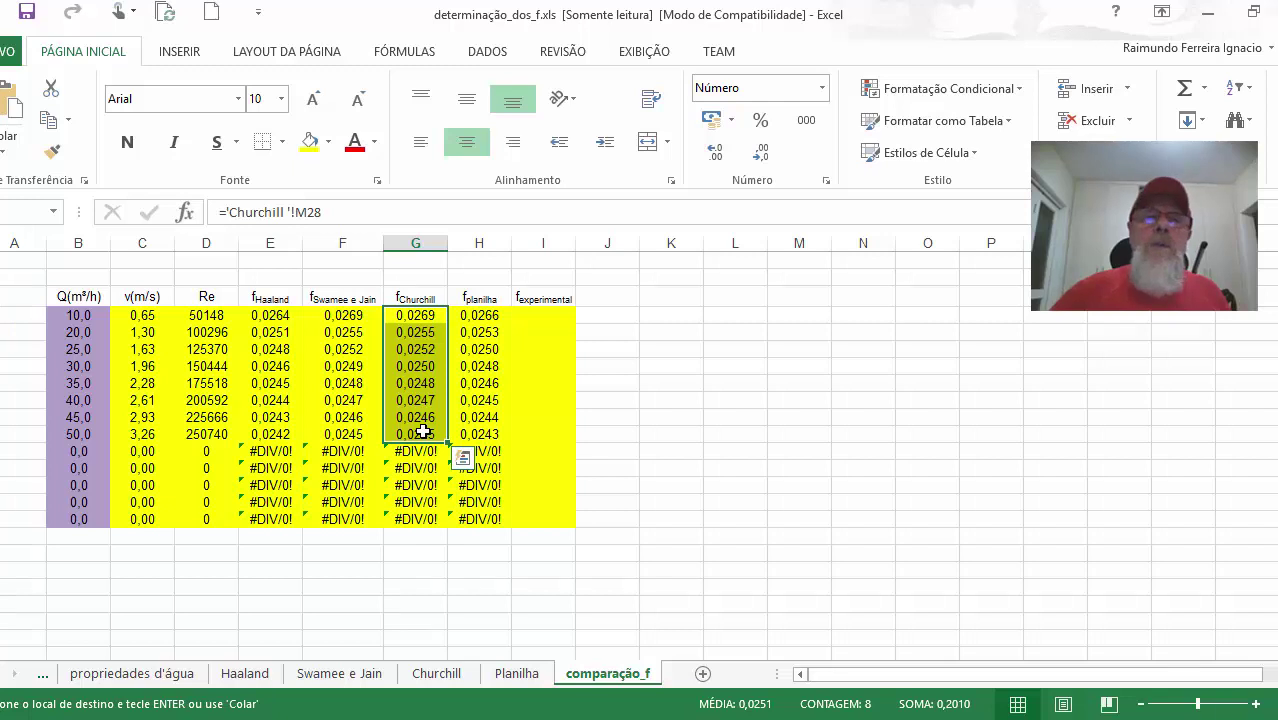
{"action": "right_click", "coordinate": [408, 318]}
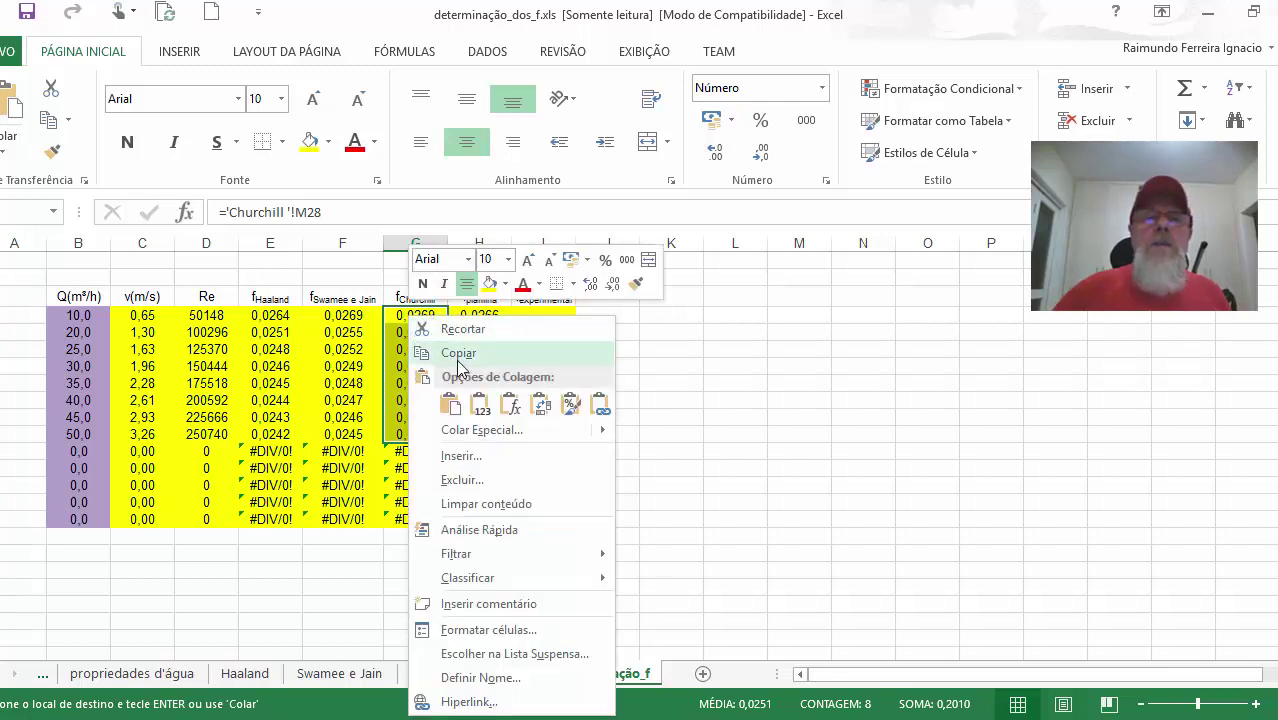
{"action": "left_click", "coordinate": [455, 352]}
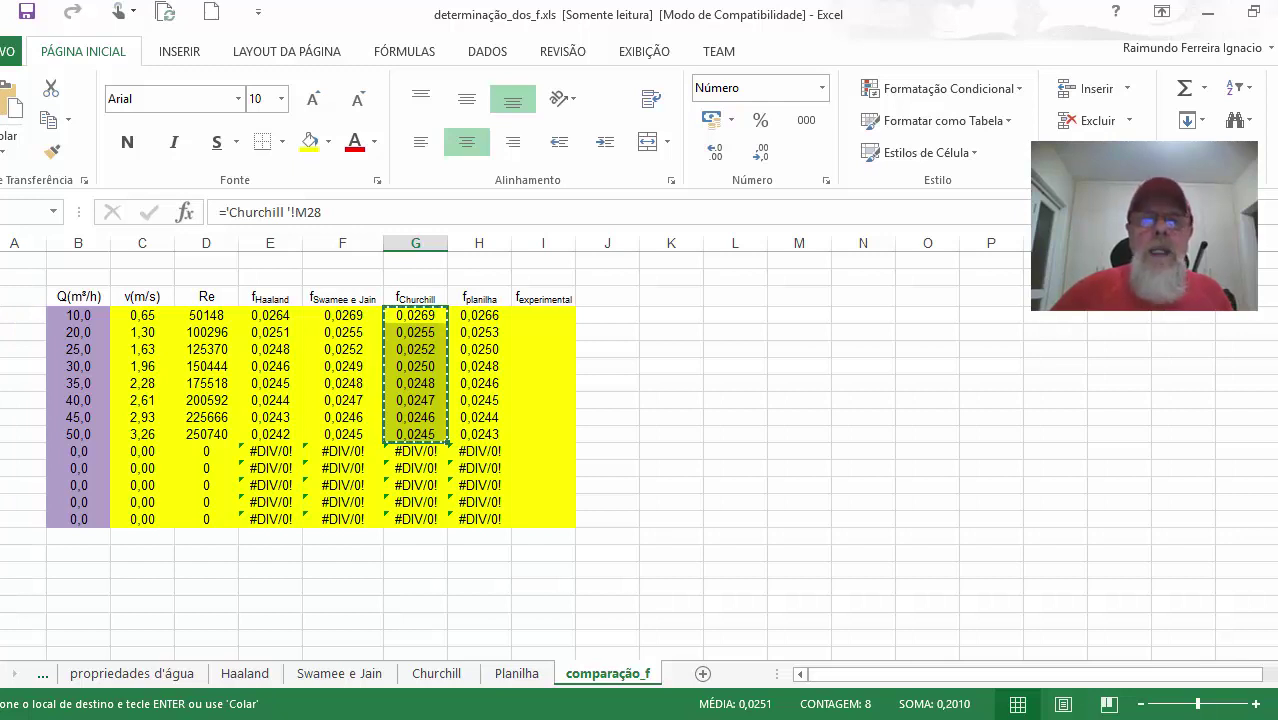
Paste them as values into the f3" column from E4, and enter 0 in E3.
{"action": "left_click", "coordinate": [455, 670]}
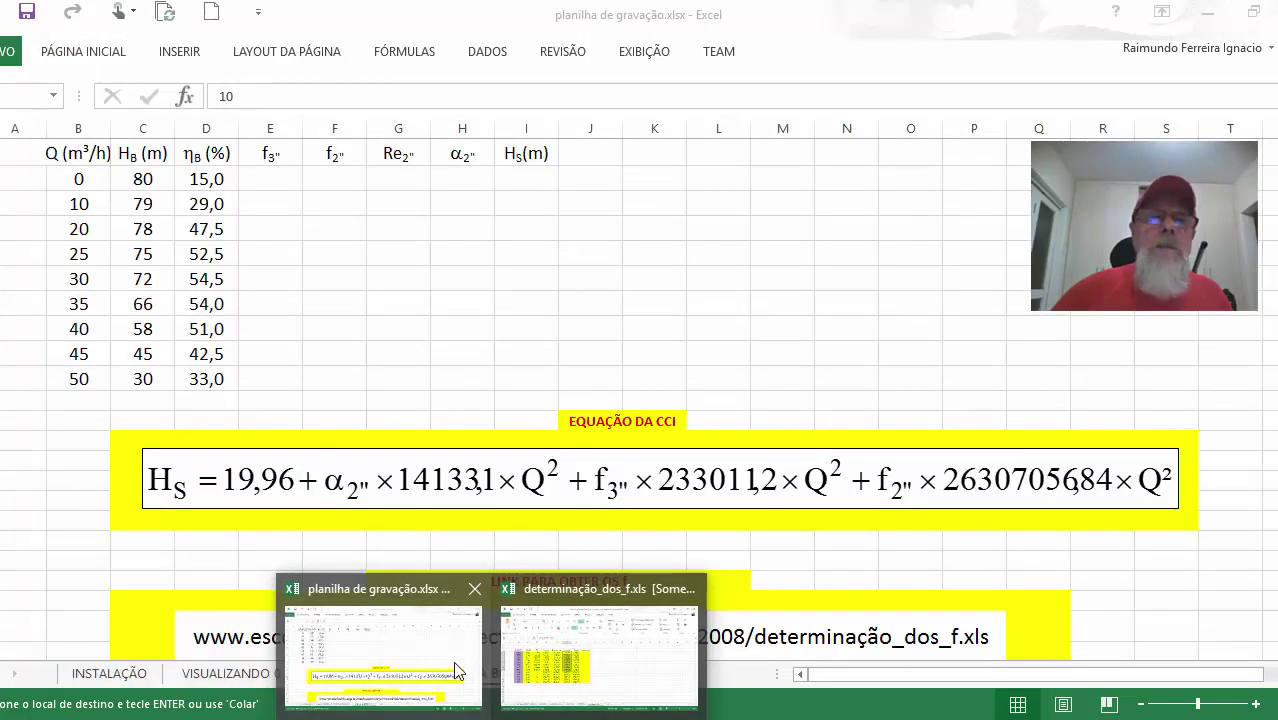
{"action": "left_click", "coordinate": [270, 205]}
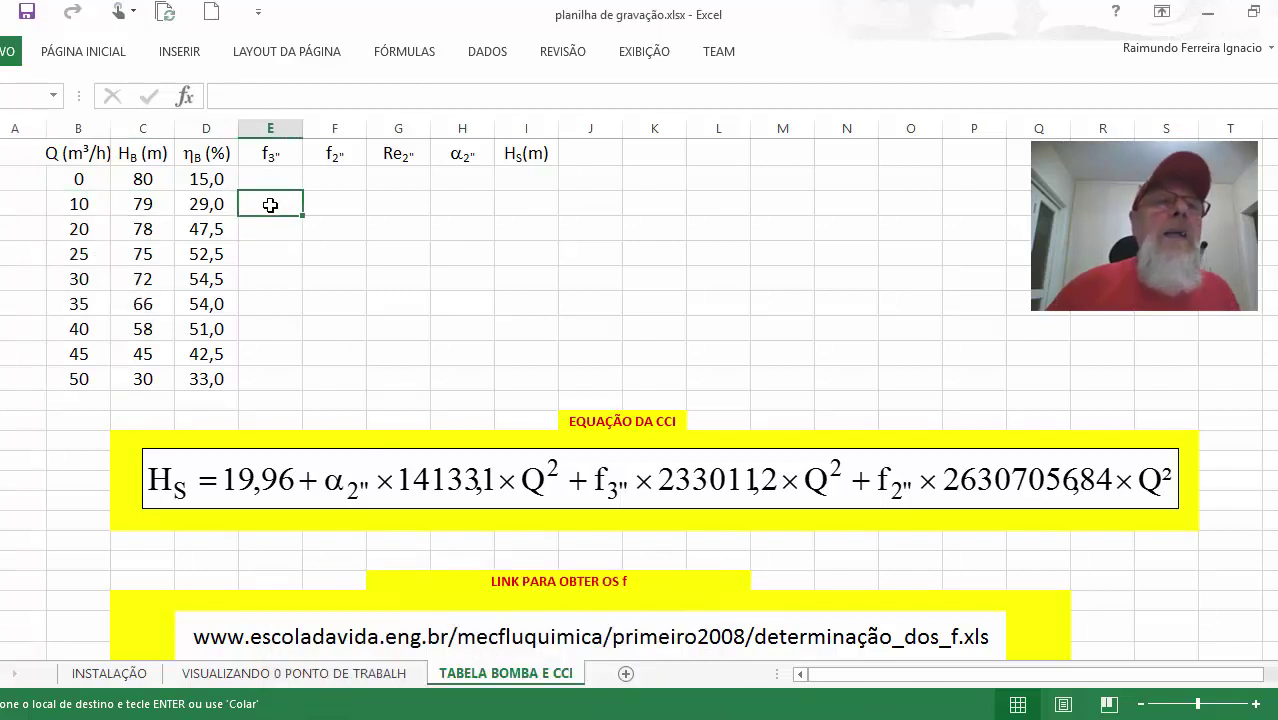
{"action": "right_click", "coordinate": [270, 205]}
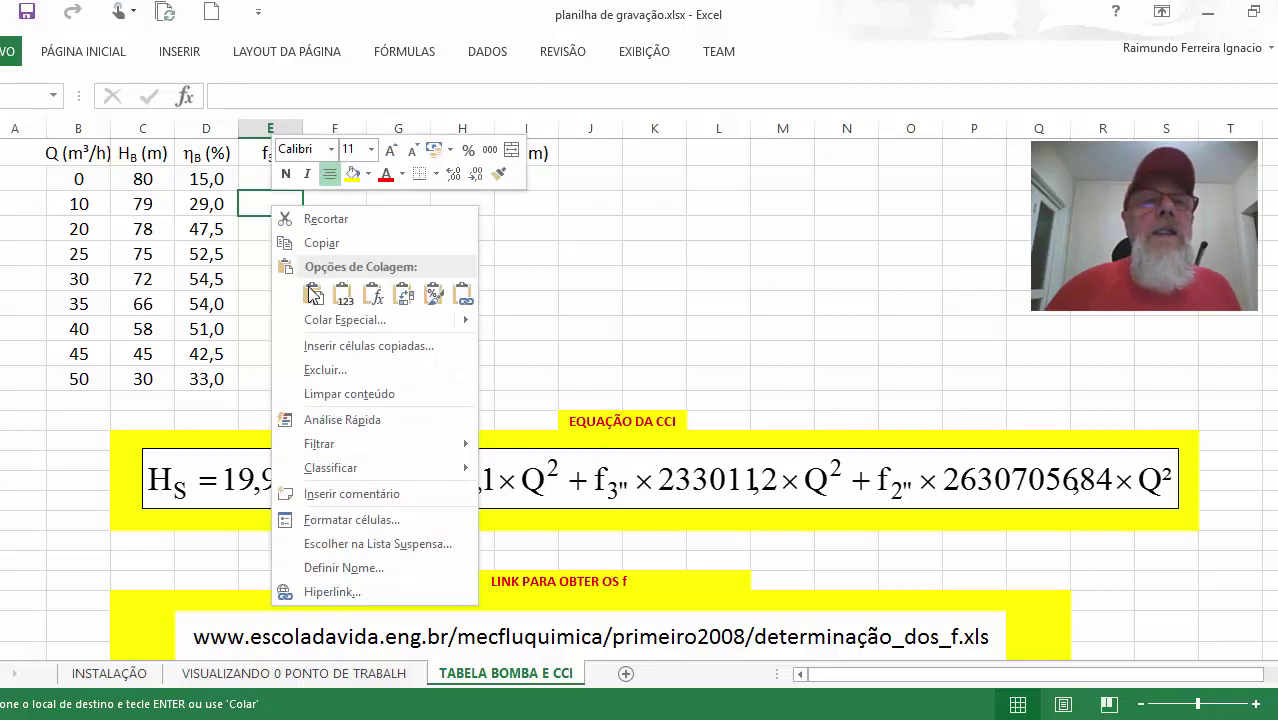
{"action": "left_click", "coordinate": [342, 295]}
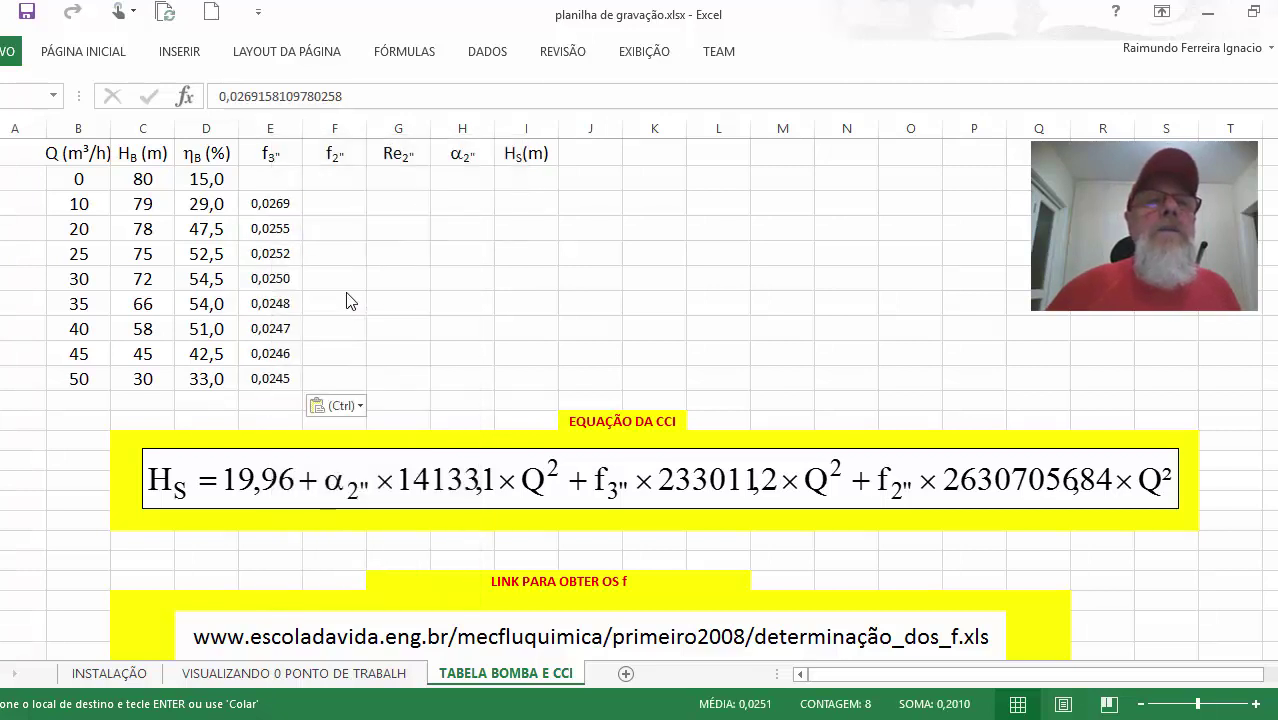
{"action": "left_click", "coordinate": [276, 176]}
{"action": "type", "text": "0"}
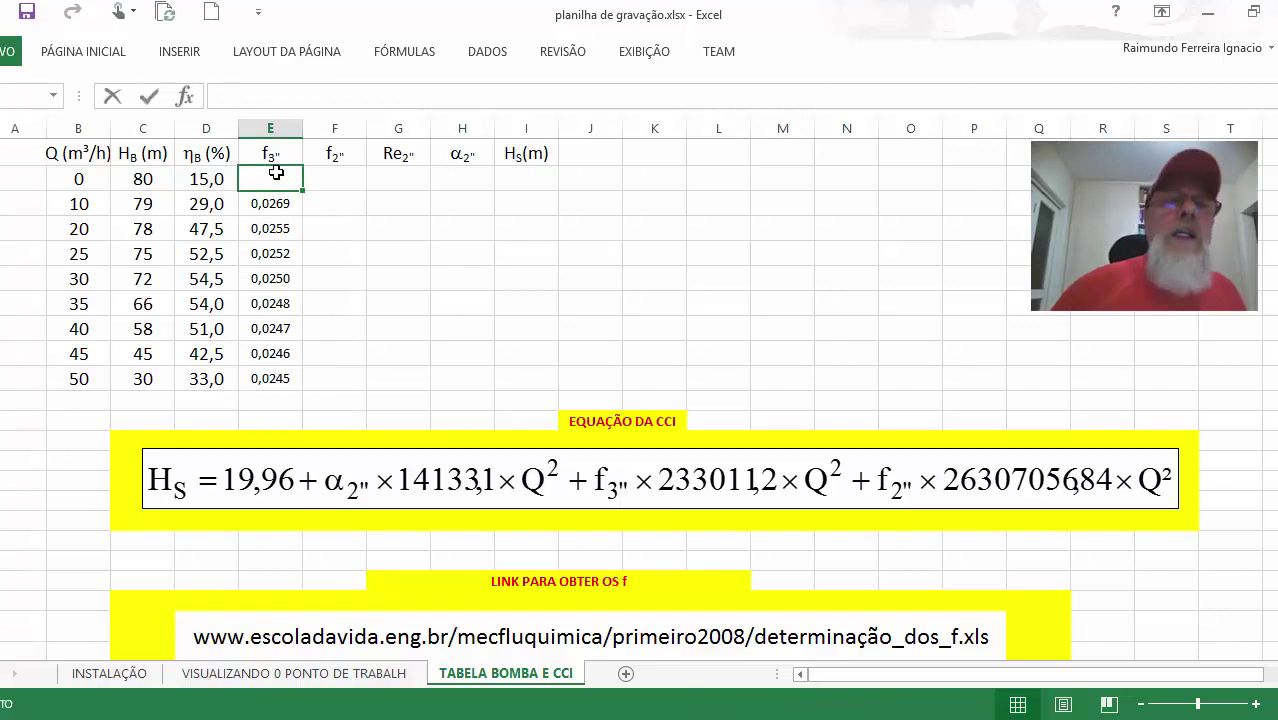
{"action": "left_click", "coordinate": [322, 212]}
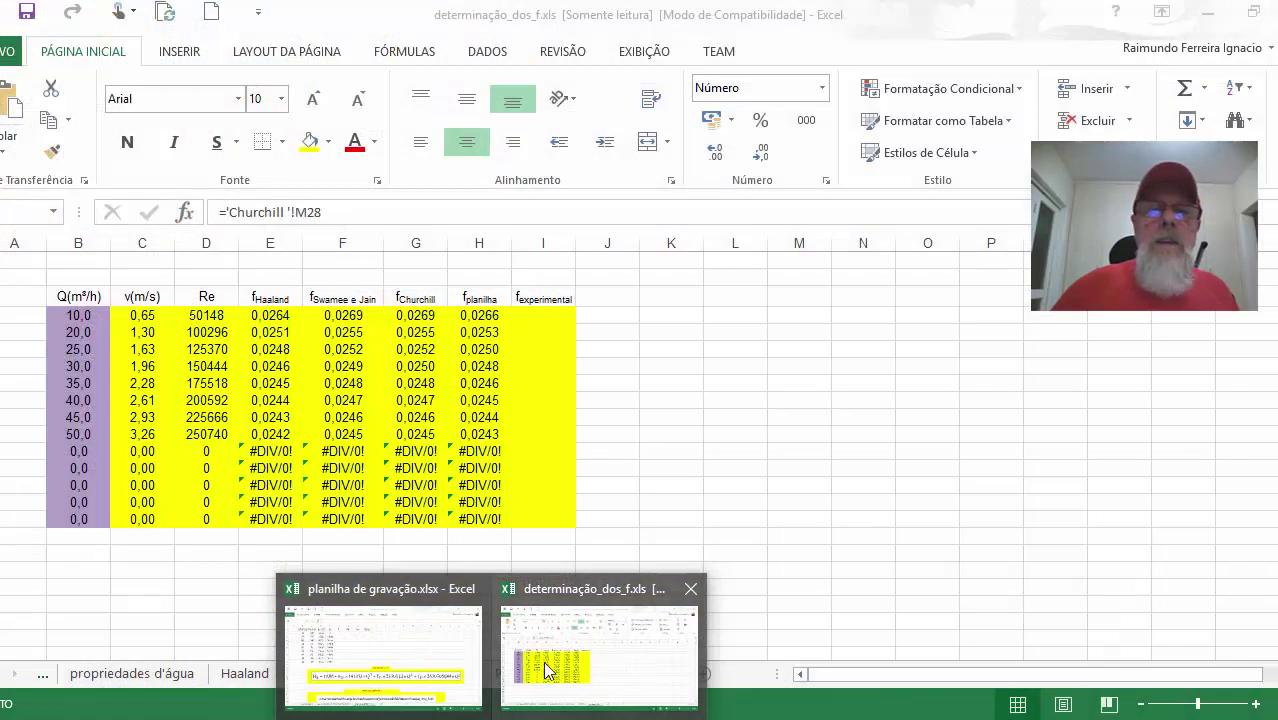
On Introdução_e_dados, set Dint to 49,2 and A to 19, then go back to comparação_f.
{"action": "left_click", "coordinate": [598, 645]}
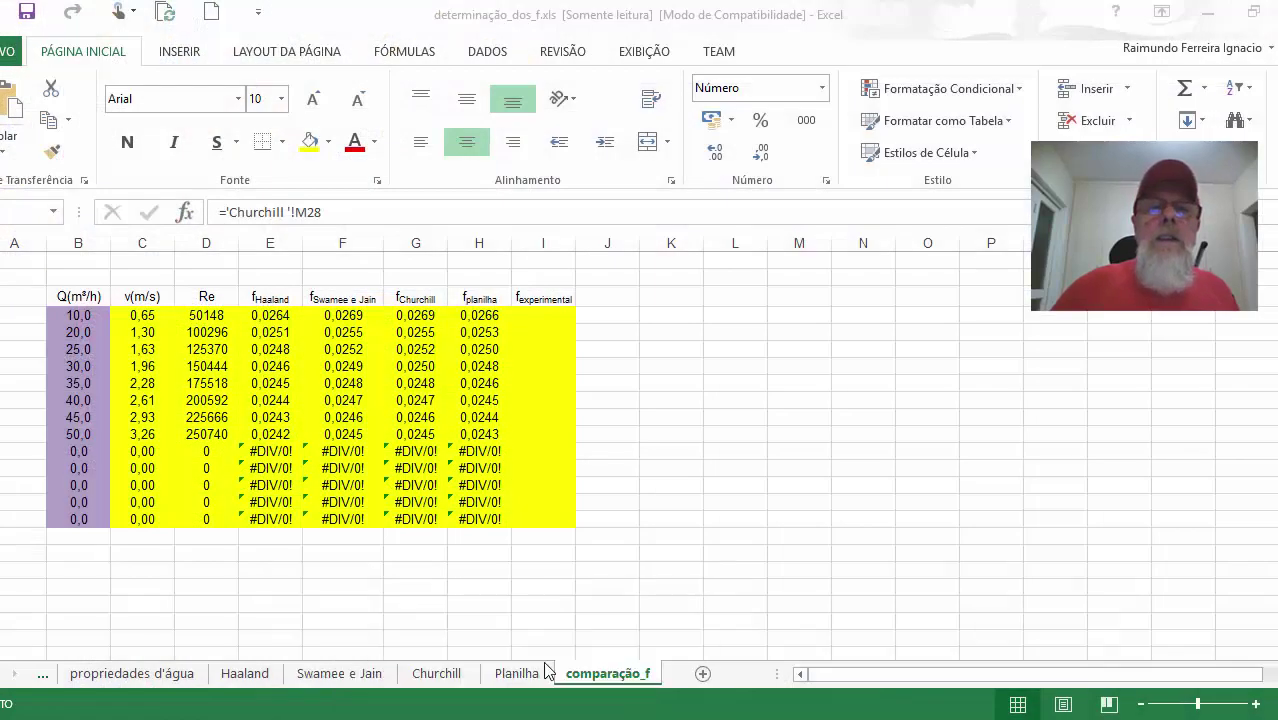
{"action": "key", "text": "ctrl+v"}
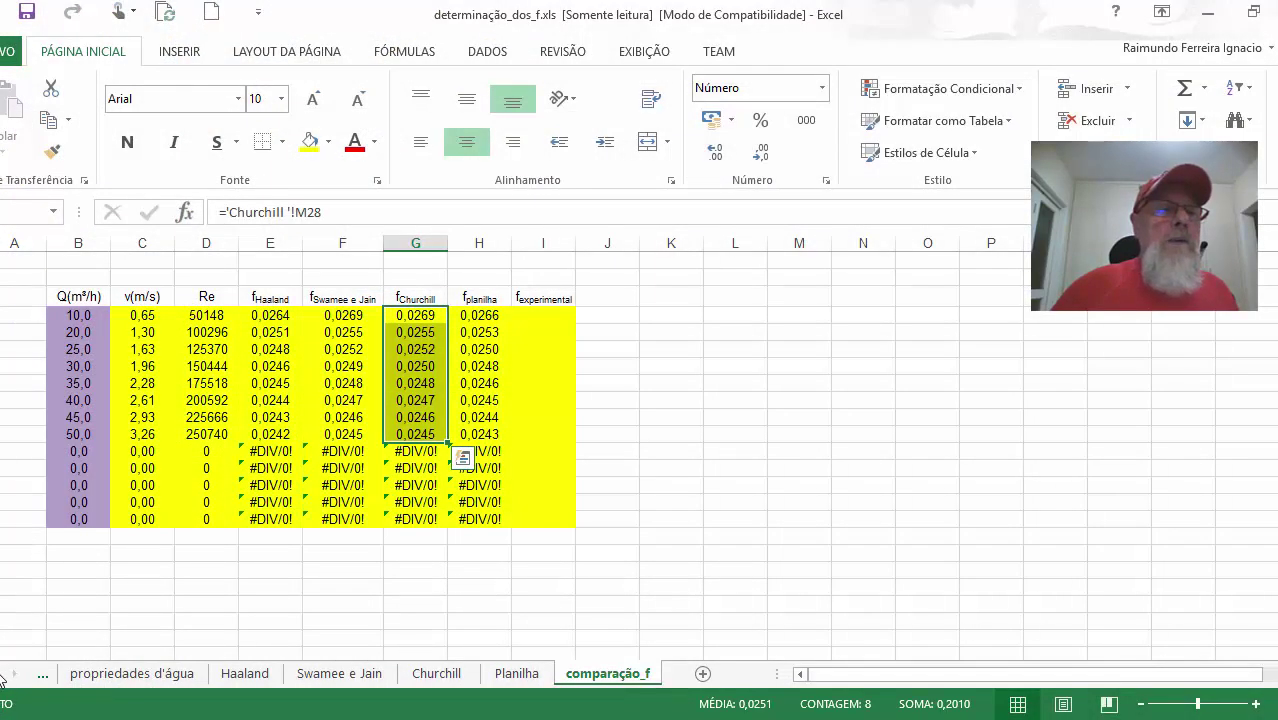
{"action": "left_click", "coordinate": [3, 676]}
{"action": "left_click", "coordinate": [135, 676]}
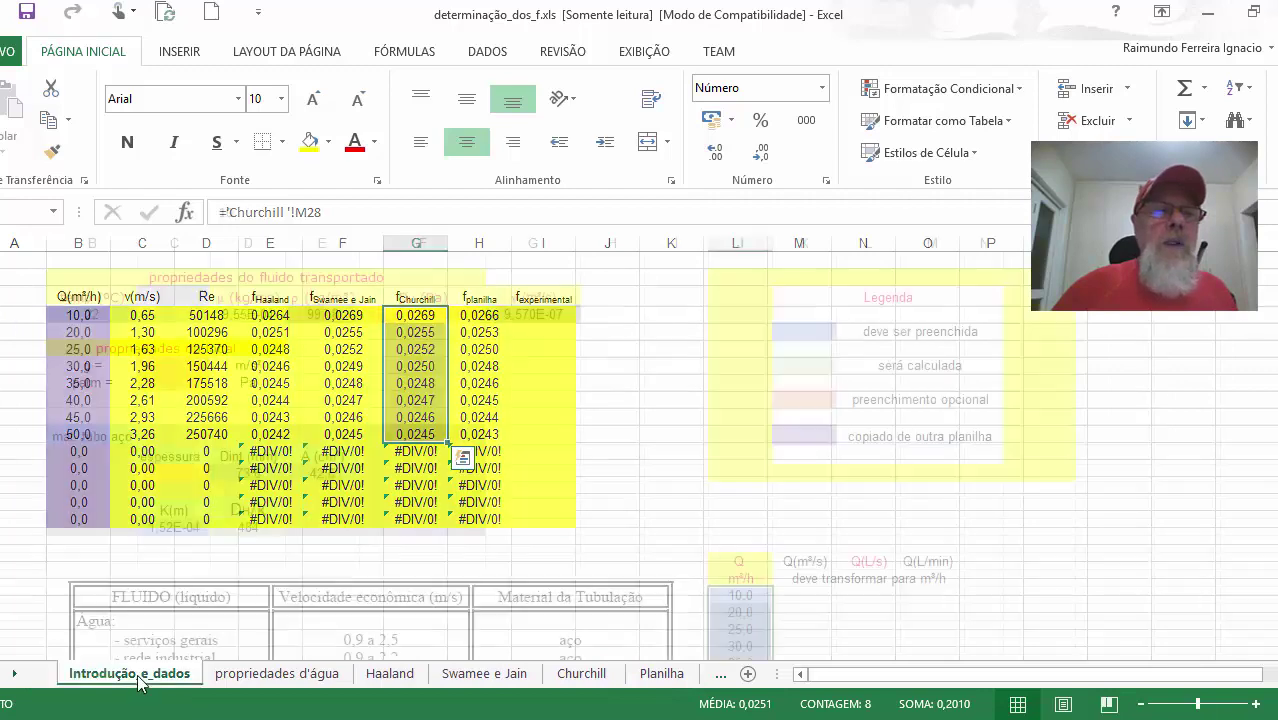
{"action": "left_click", "coordinate": [259, 473]}
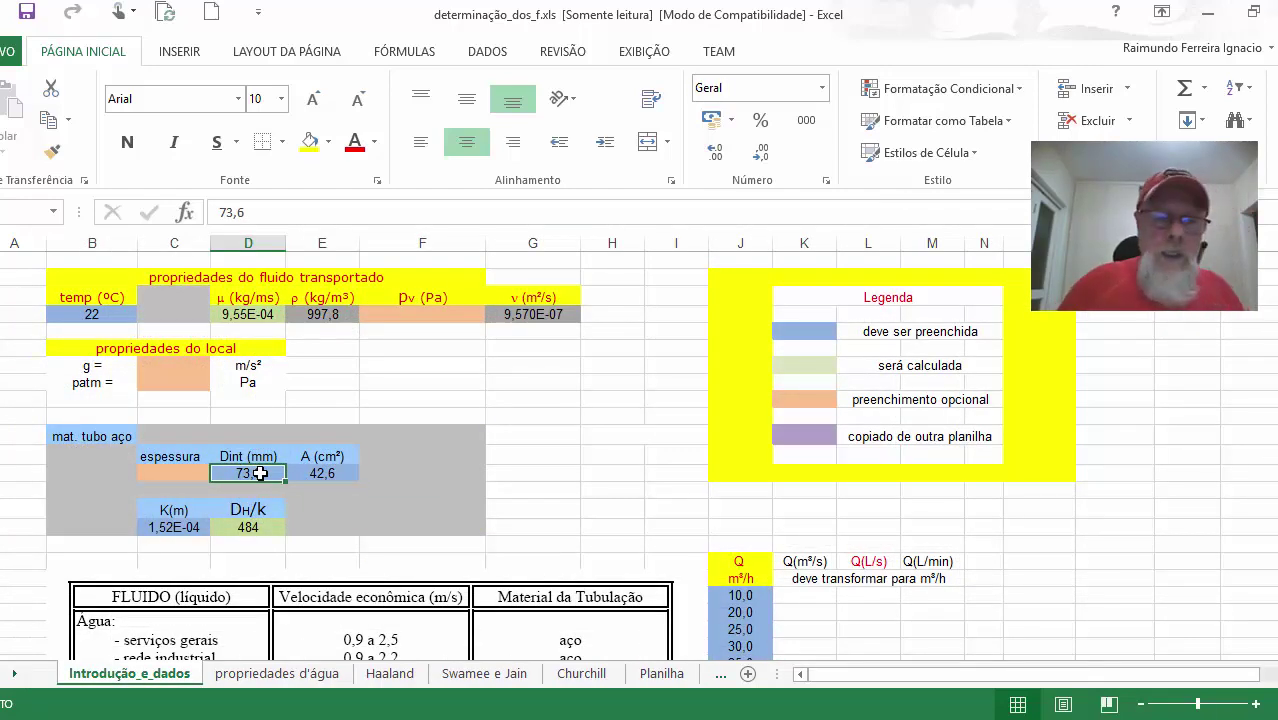
{"action": "type", "text": "49,2"}
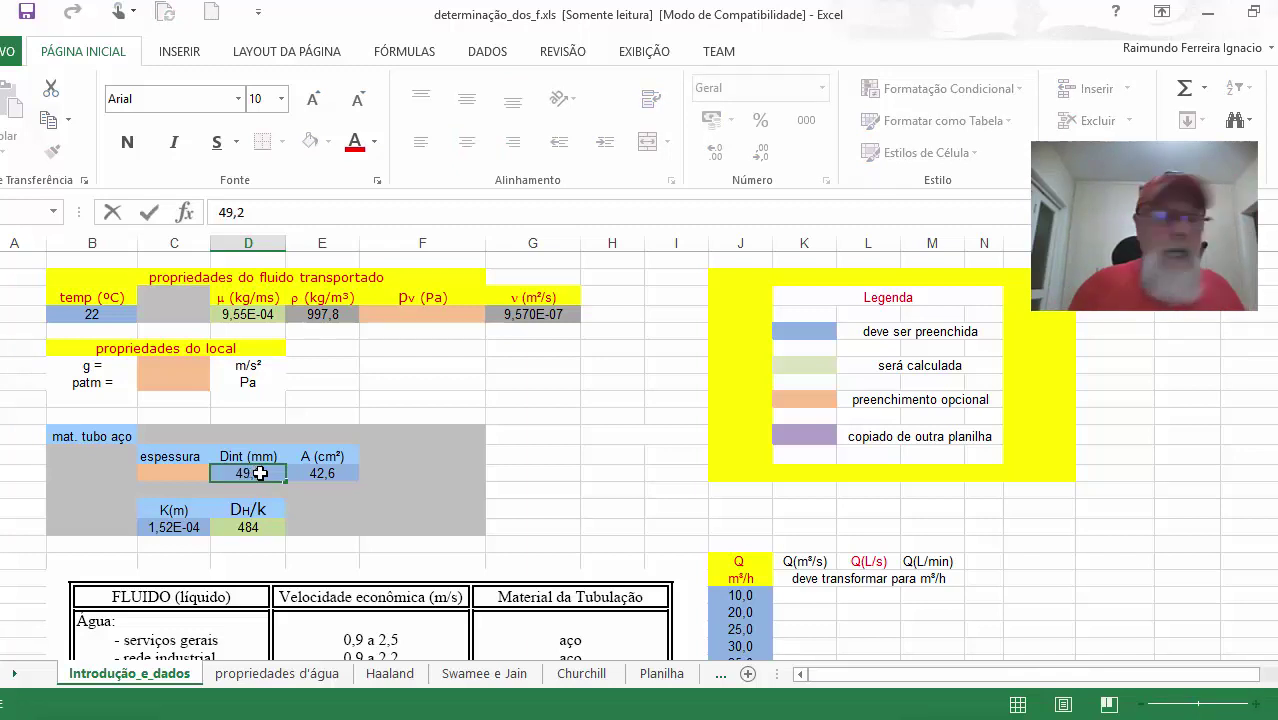
{"action": "key", "text": "Tab"}
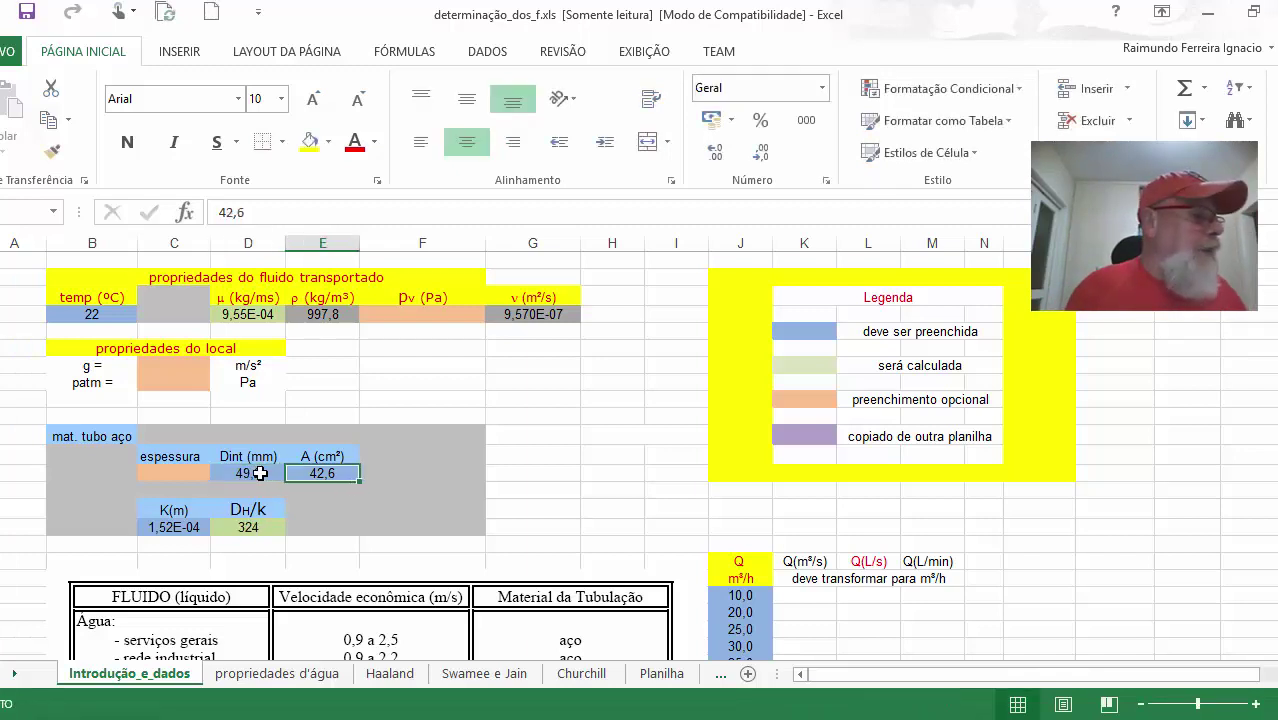
{"action": "type", "text": "19"}
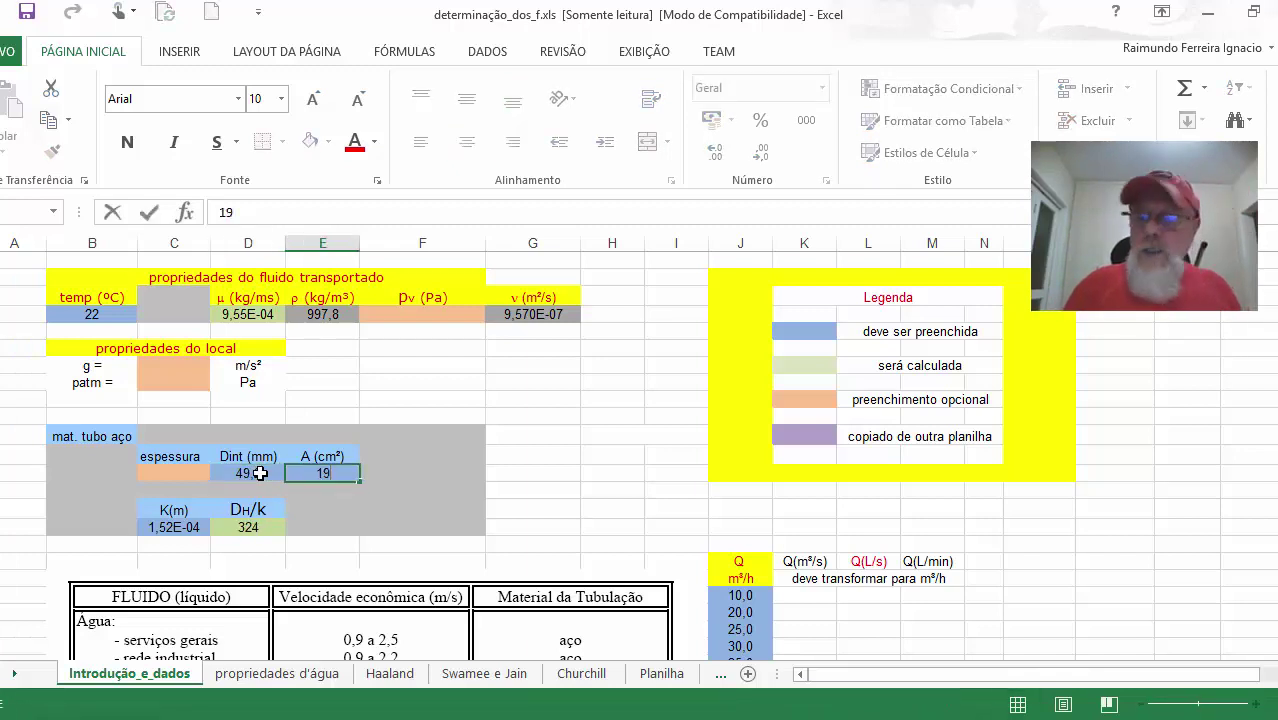
{"action": "key", "text": "Return"}
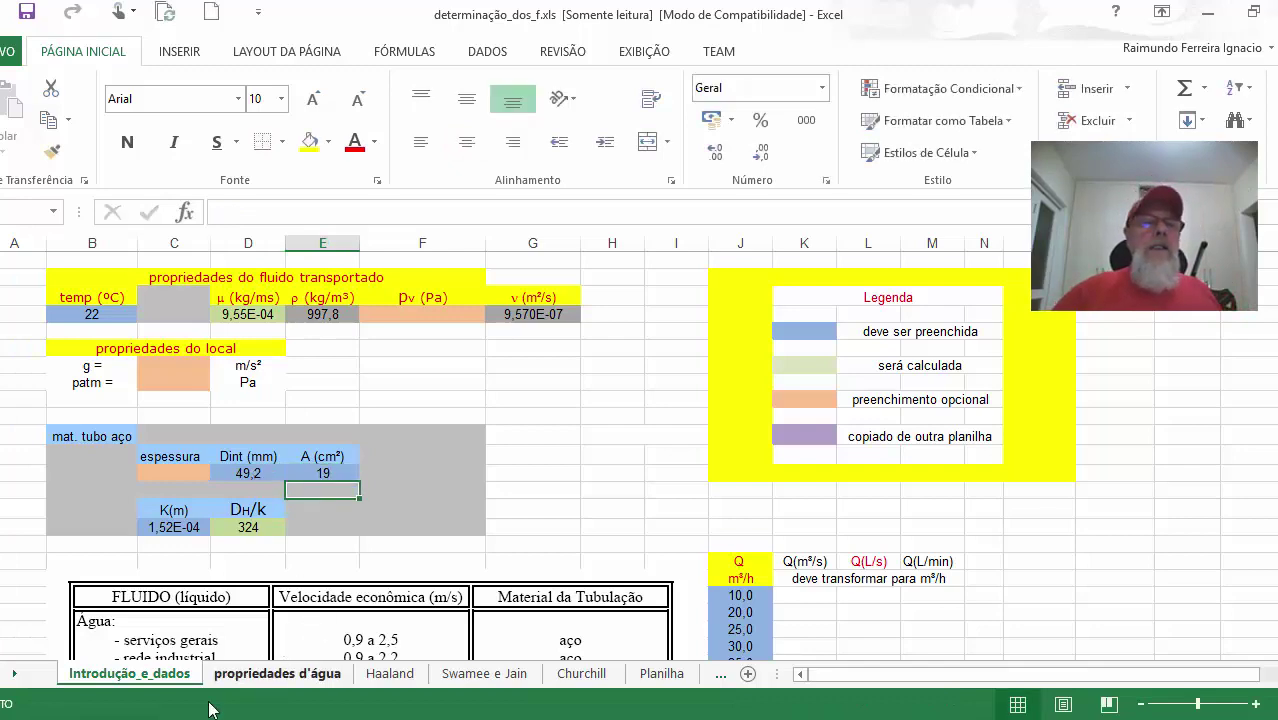
{"action": "left_click", "coordinate": [9, 676]}
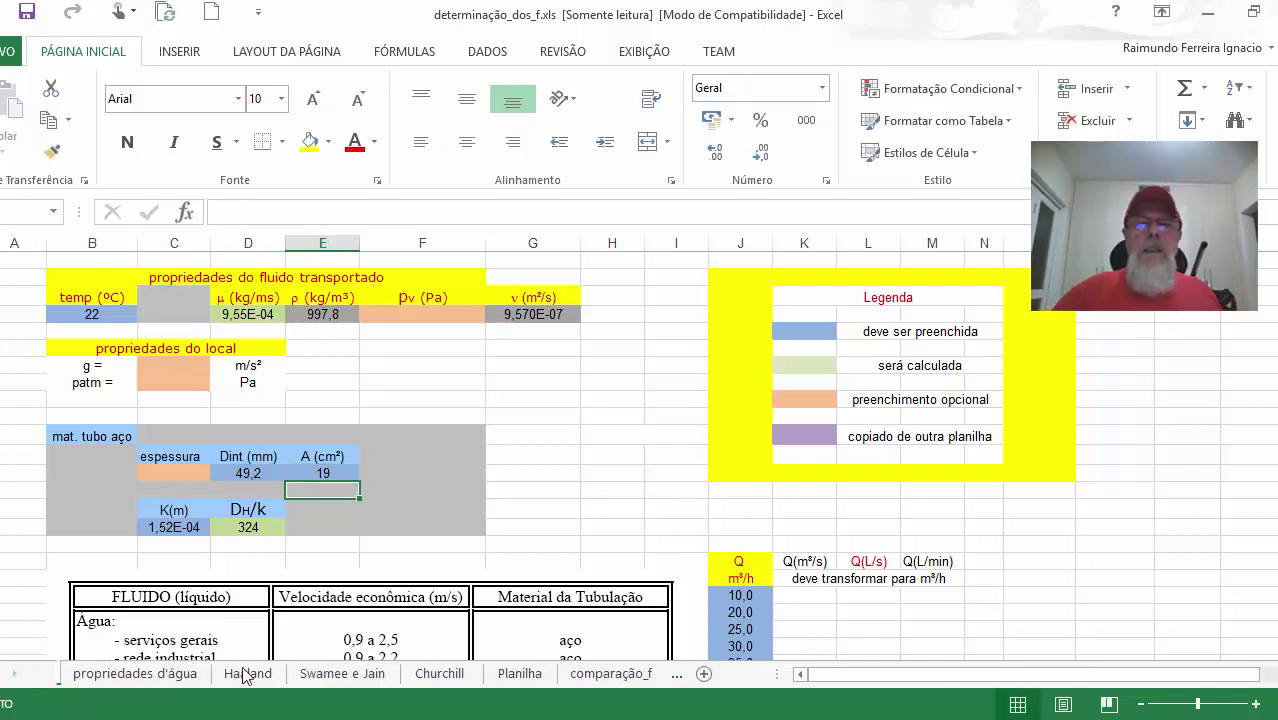
{"action": "left_click", "coordinate": [610, 673]}
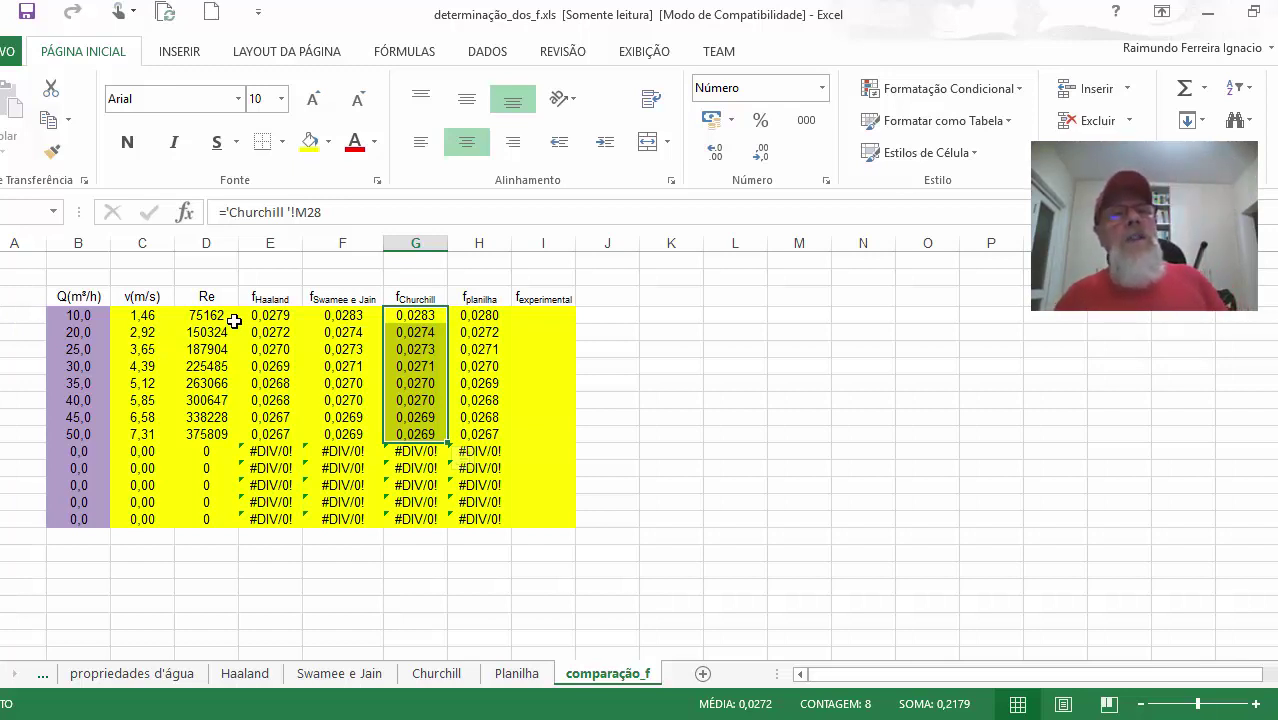
Paste the recalculated fChurchill values as values from F4 down, and enter 0 in F3.
{"action": "right_click", "coordinate": [424, 314]}
{"action": "left_click", "coordinate": [452, 352]}
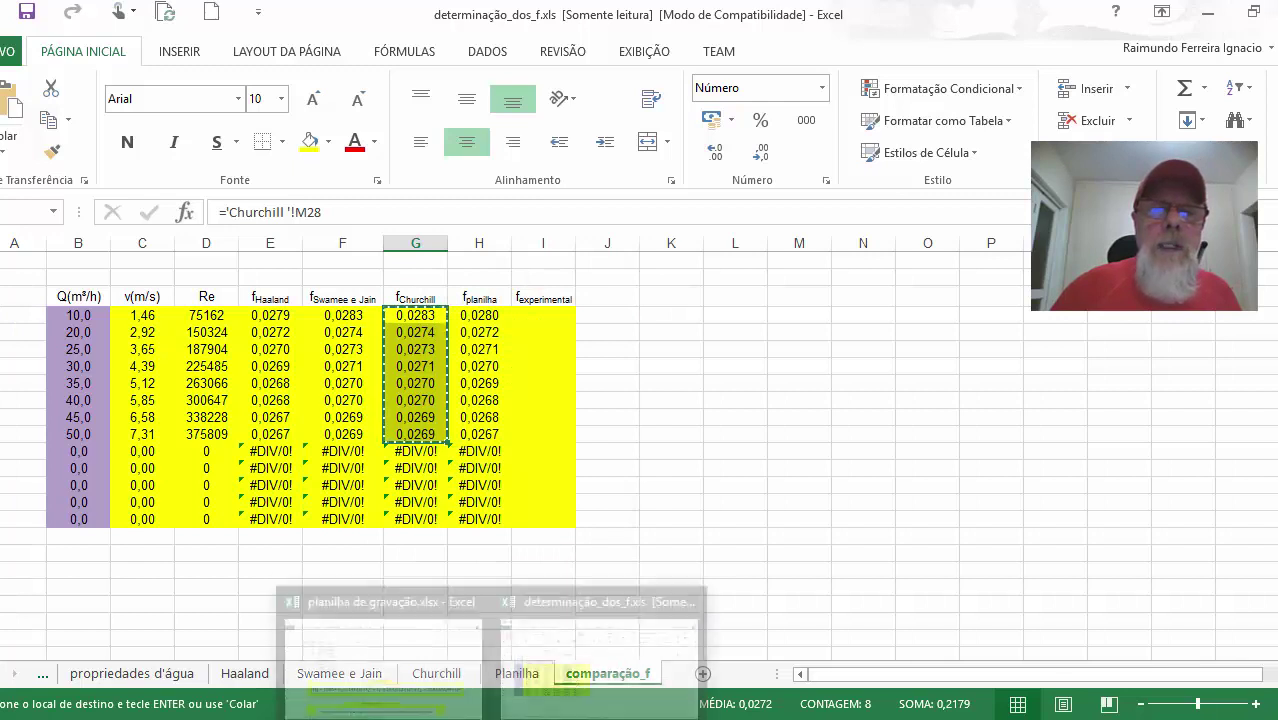
{"action": "left_click", "coordinate": [491, 715]}
{"action": "left_click", "coordinate": [392, 638]}
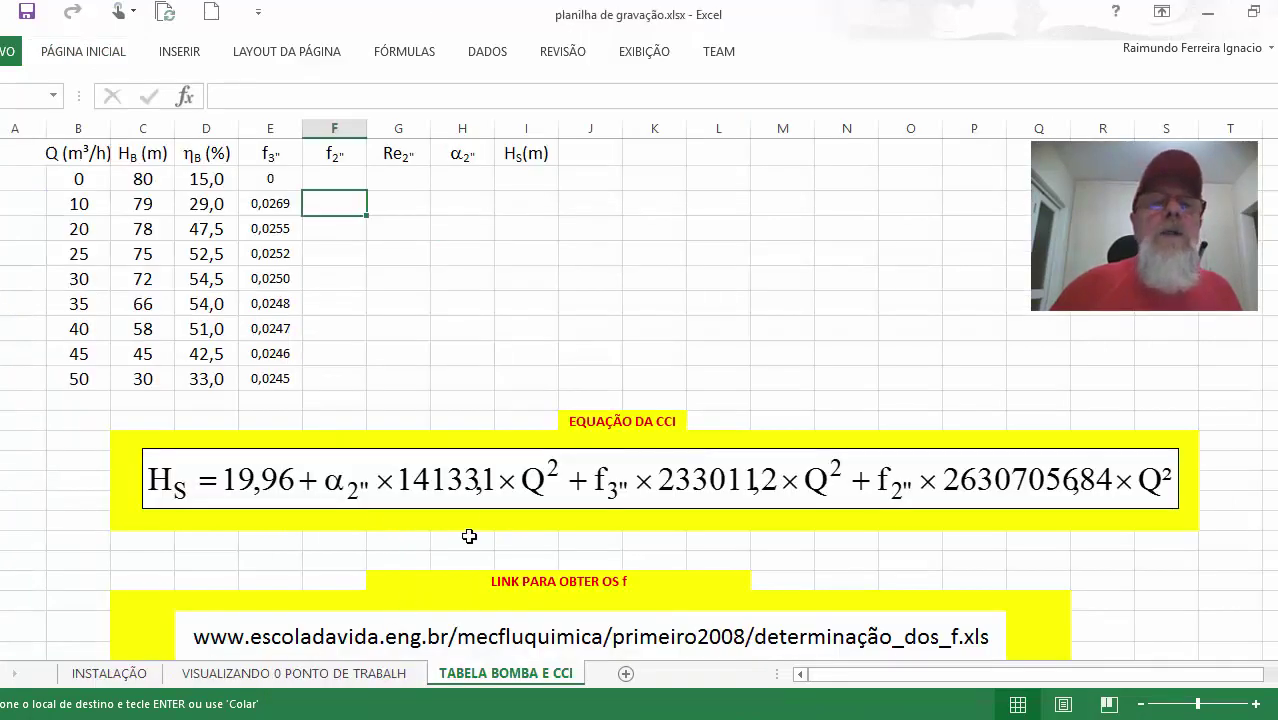
{"action": "right_click", "coordinate": [342, 206]}
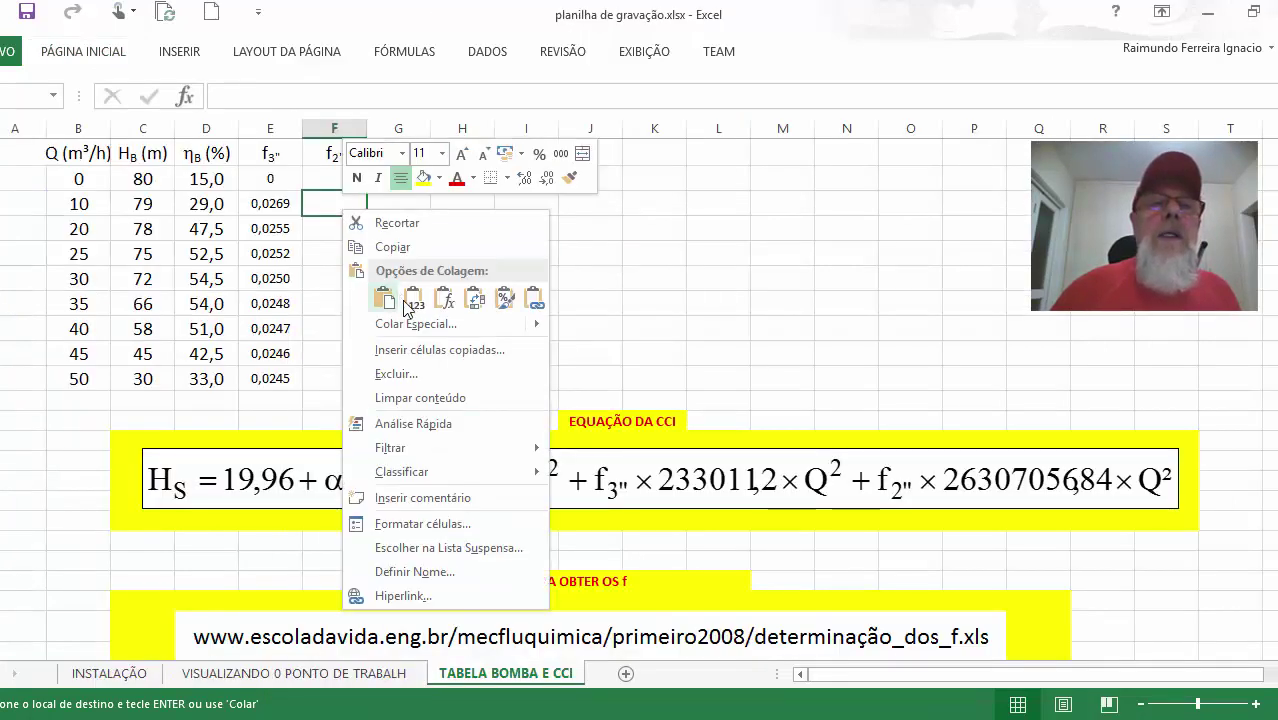
{"action": "left_click", "coordinate": [413, 298]}
{"action": "left_click", "coordinate": [344, 180]}
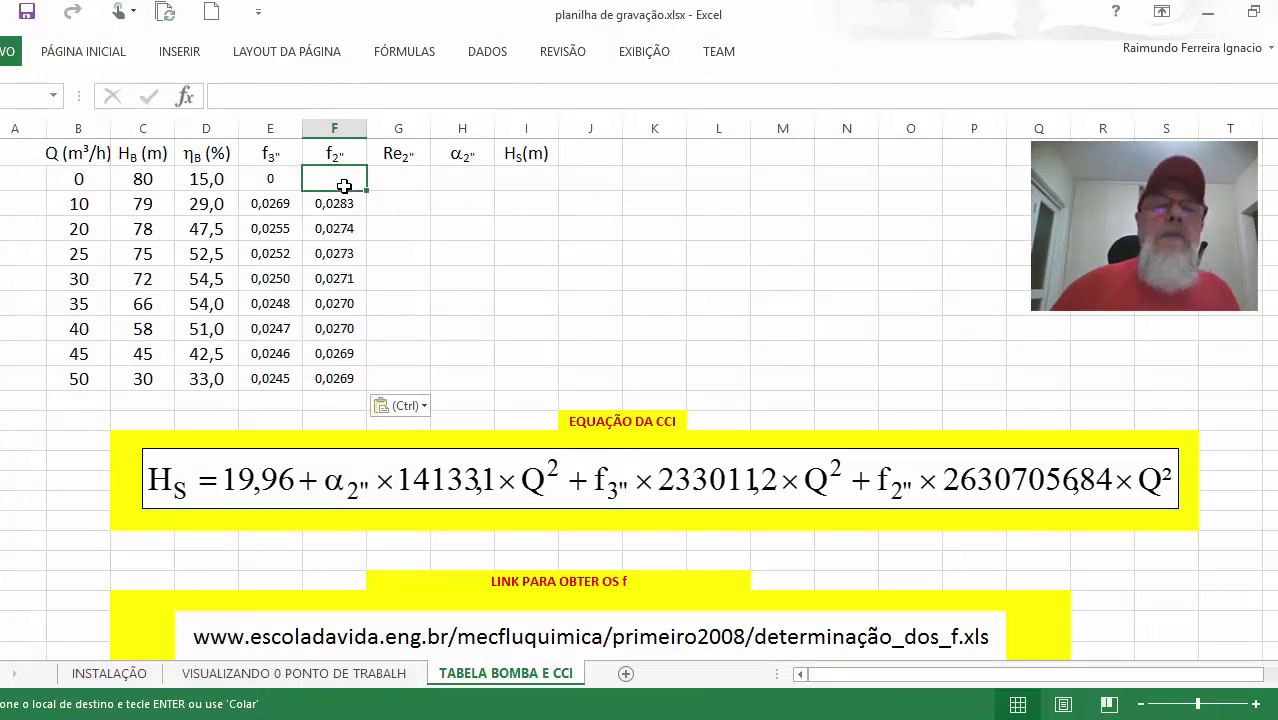
{"action": "type", "text": "0"}
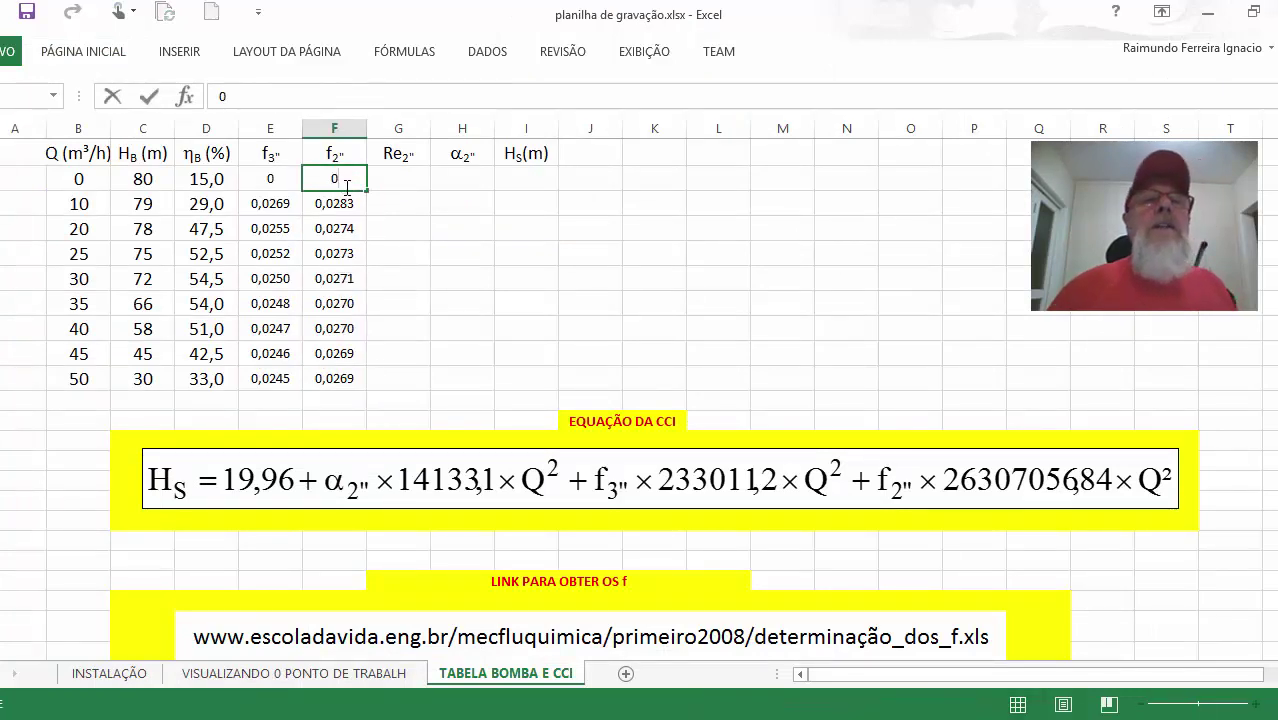
{"action": "left_click", "coordinate": [410, 200]}
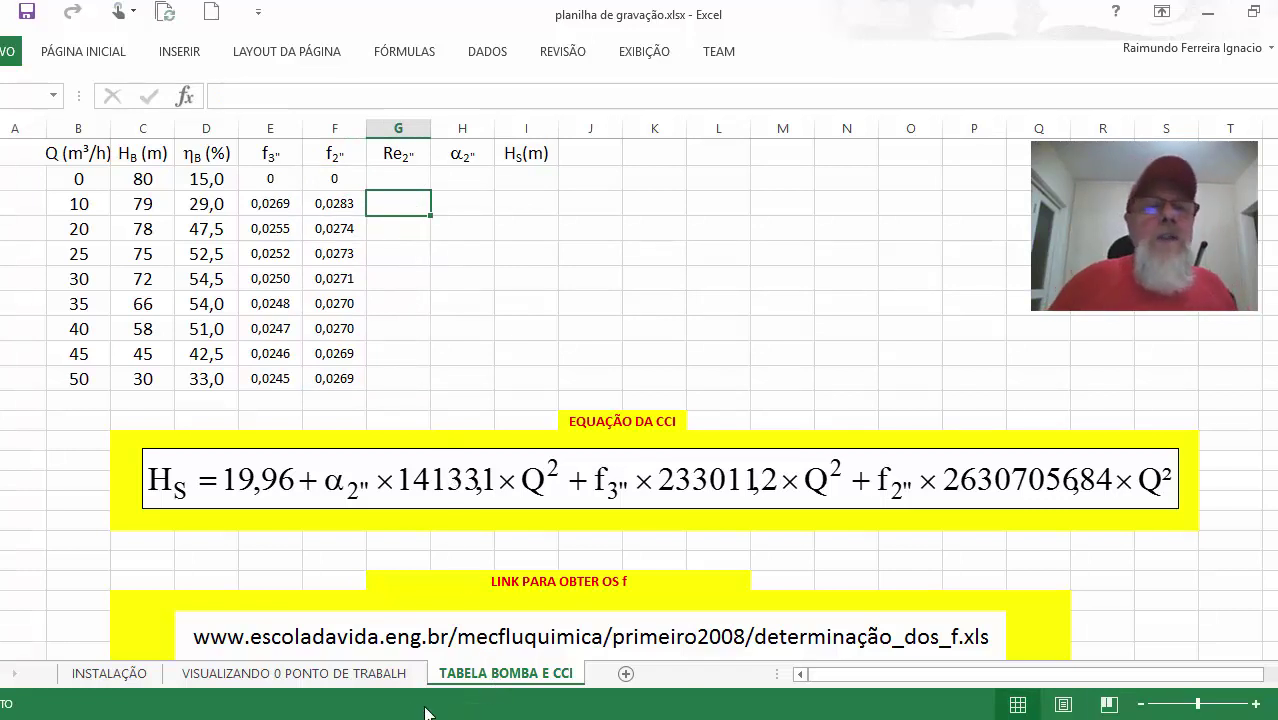
Copy the Reynolds numbers for 10–50 m³/h into the Re2" column as values.
{"action": "left_click", "coordinate": [491, 717]}
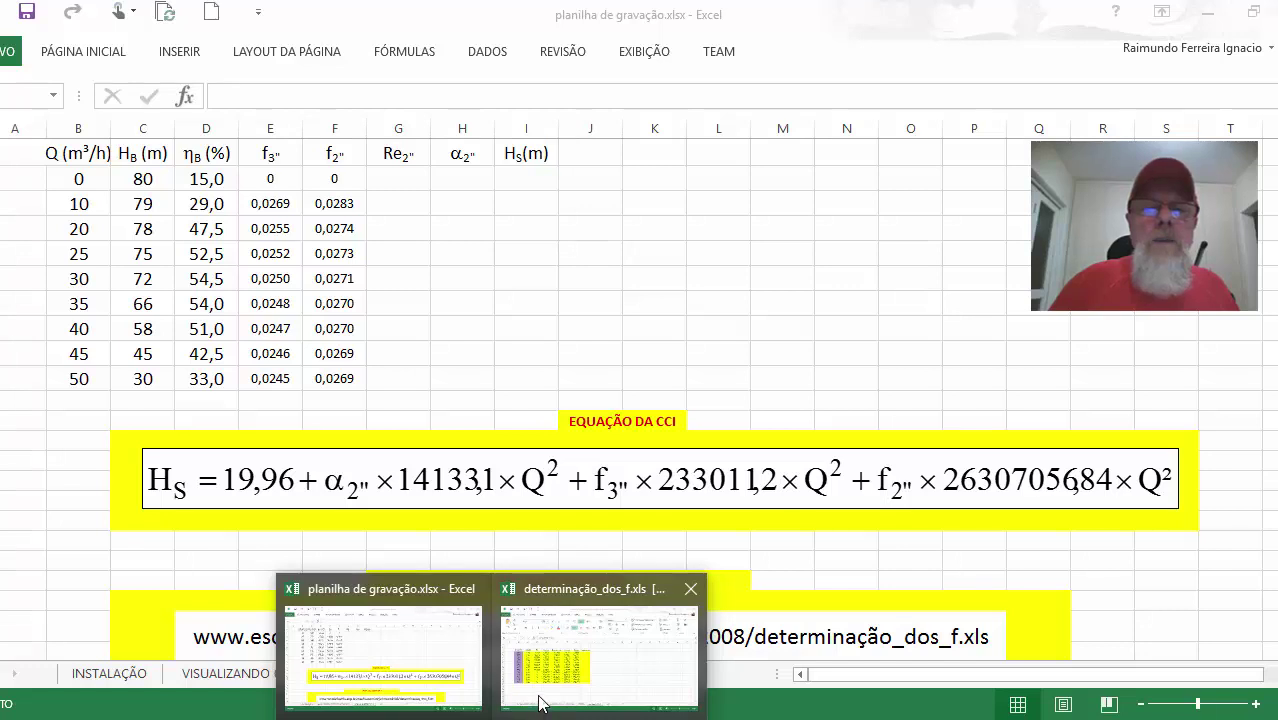
{"action": "left_click", "coordinate": [541, 705]}
{"action": "left_click", "coordinate": [205, 315]}
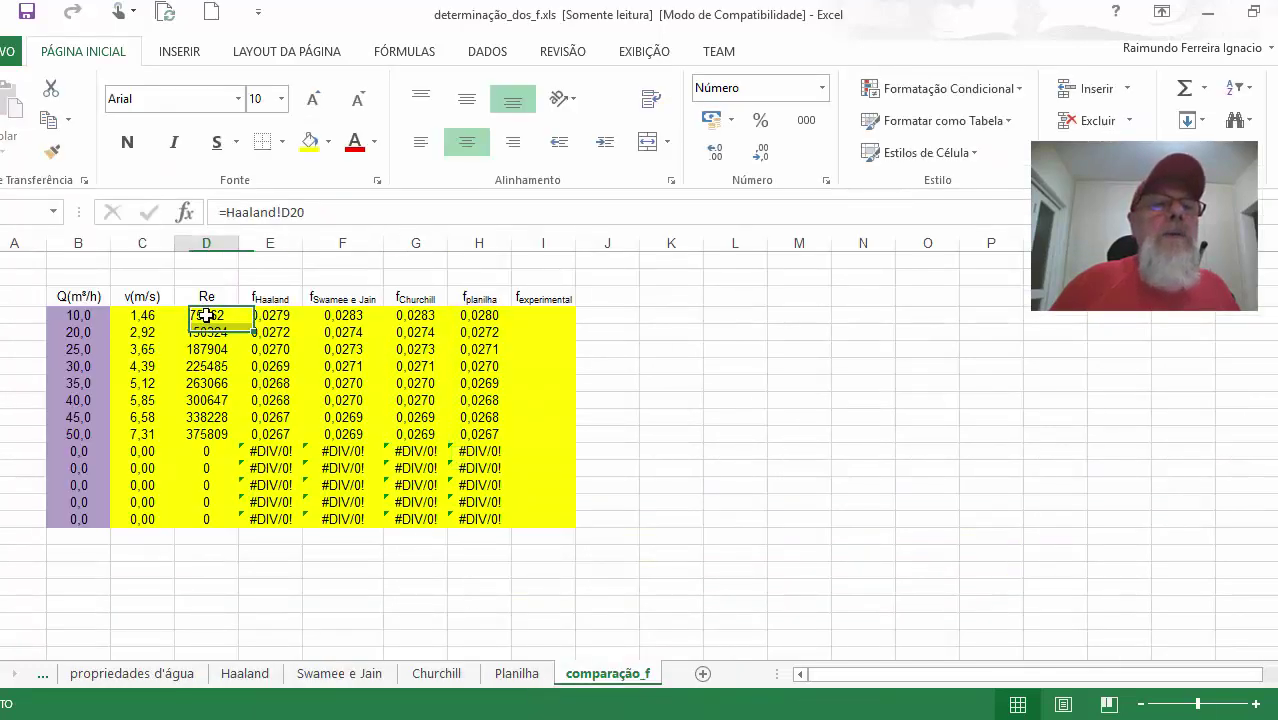
{"action": "left_click_drag", "start_coordinate": [205, 315], "coordinate": [212, 434]}
{"action": "right_click", "coordinate": [212, 434]}
{"action": "left_click", "coordinate": [262, 68]}
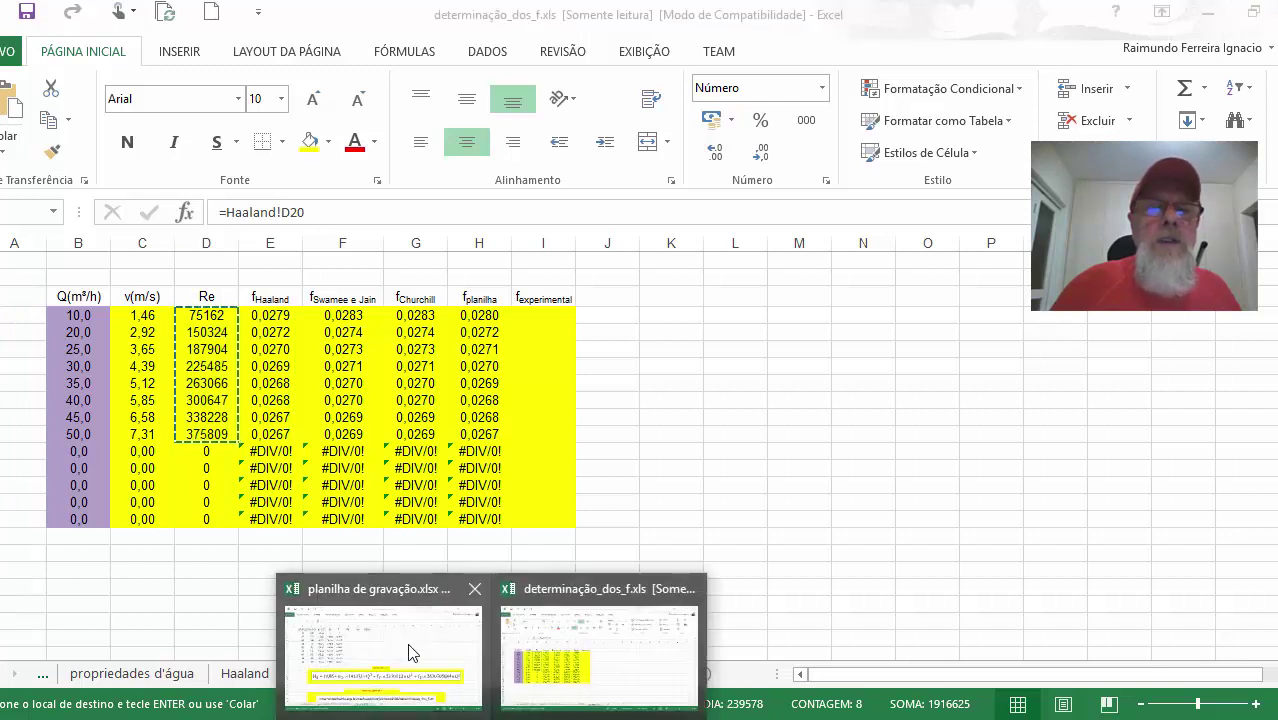
{"action": "left_click", "coordinate": [414, 652]}
{"action": "right_click", "coordinate": [399, 205]}
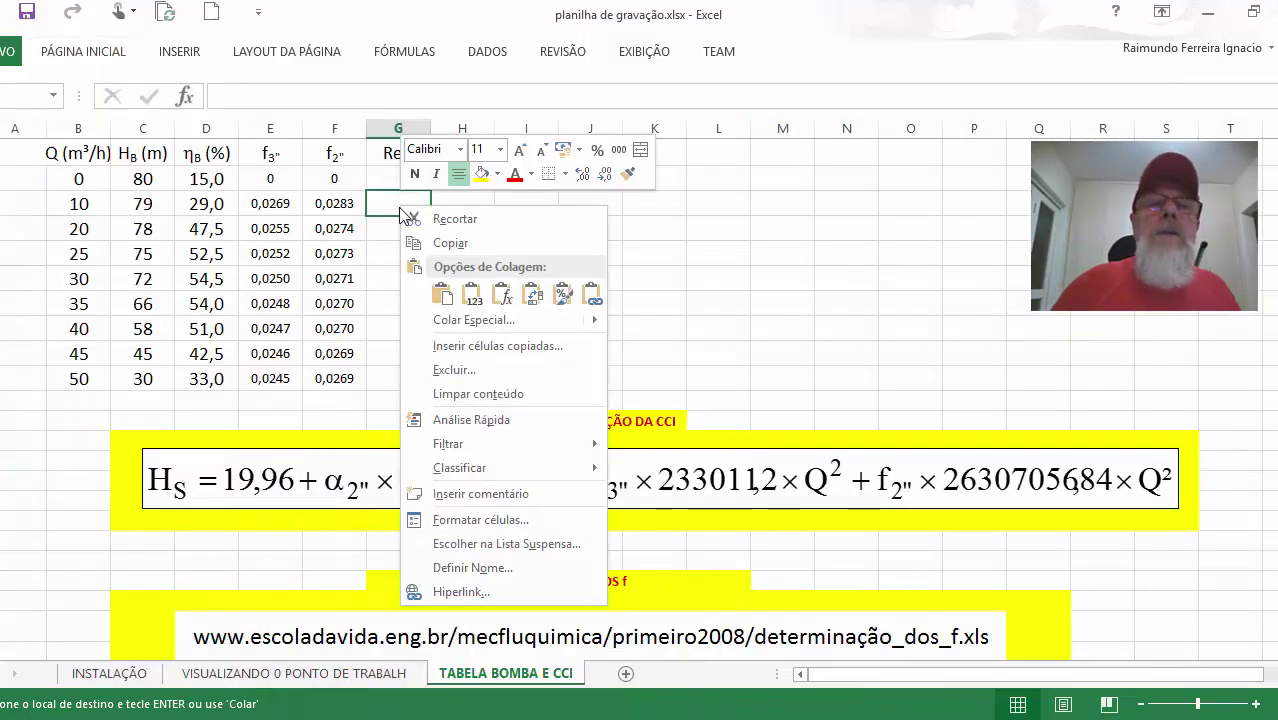
{"action": "left_click", "coordinate": [470, 297]}
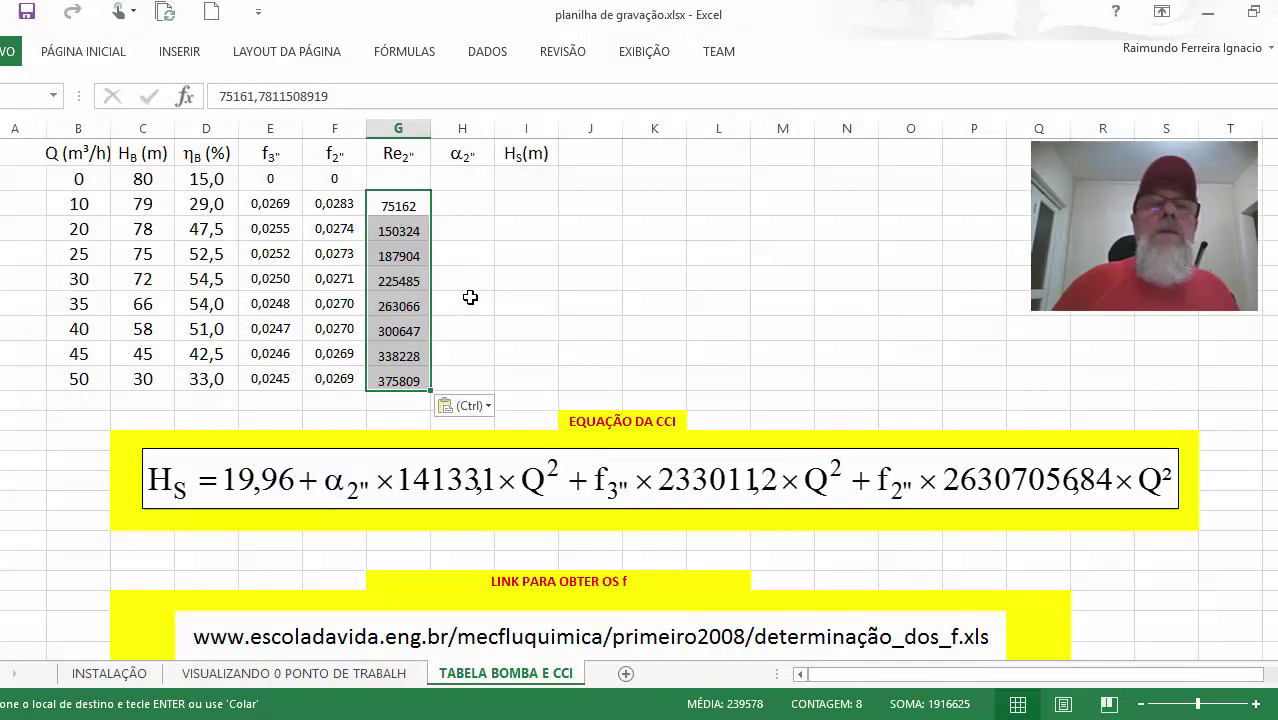
Enter 1 in the α2" column, fill it down to row 10, and set the zero-flow row to 1.
{"action": "left_click", "coordinate": [463, 204]}
{"action": "type", "text": "1"}
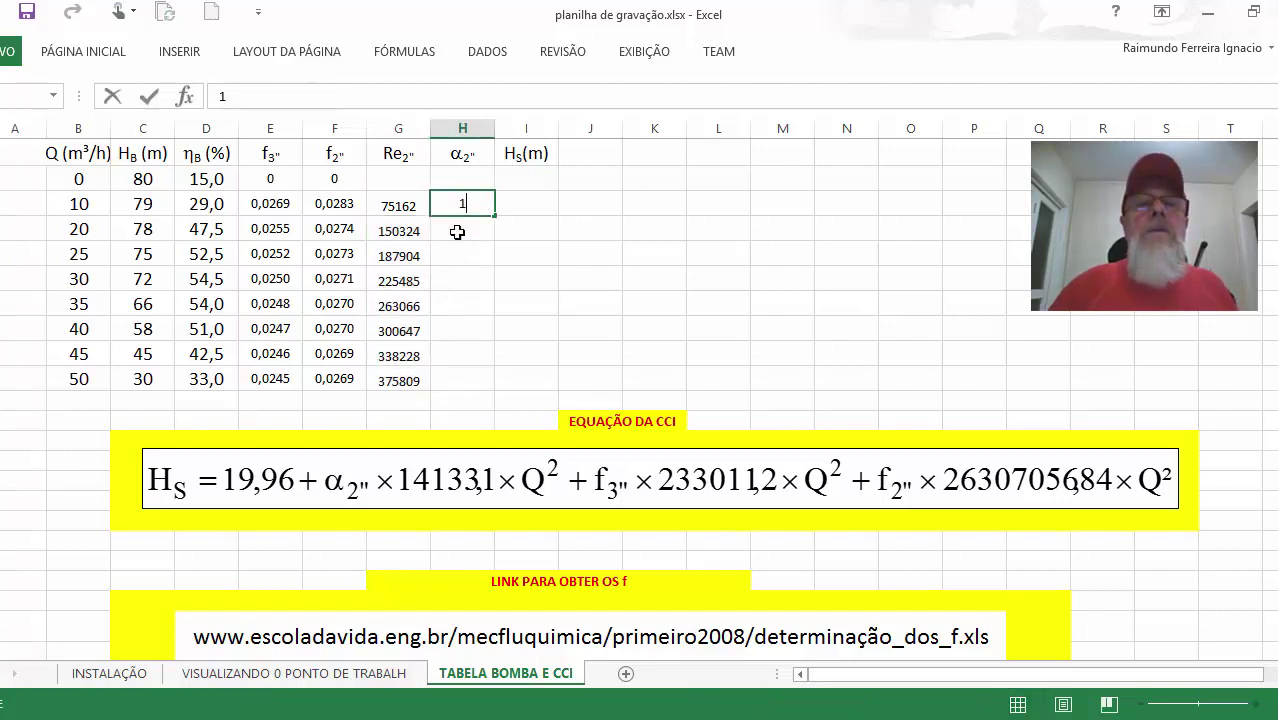
{"action": "key", "text": "Return"}
{"action": "left_click", "coordinate": [481, 204]}
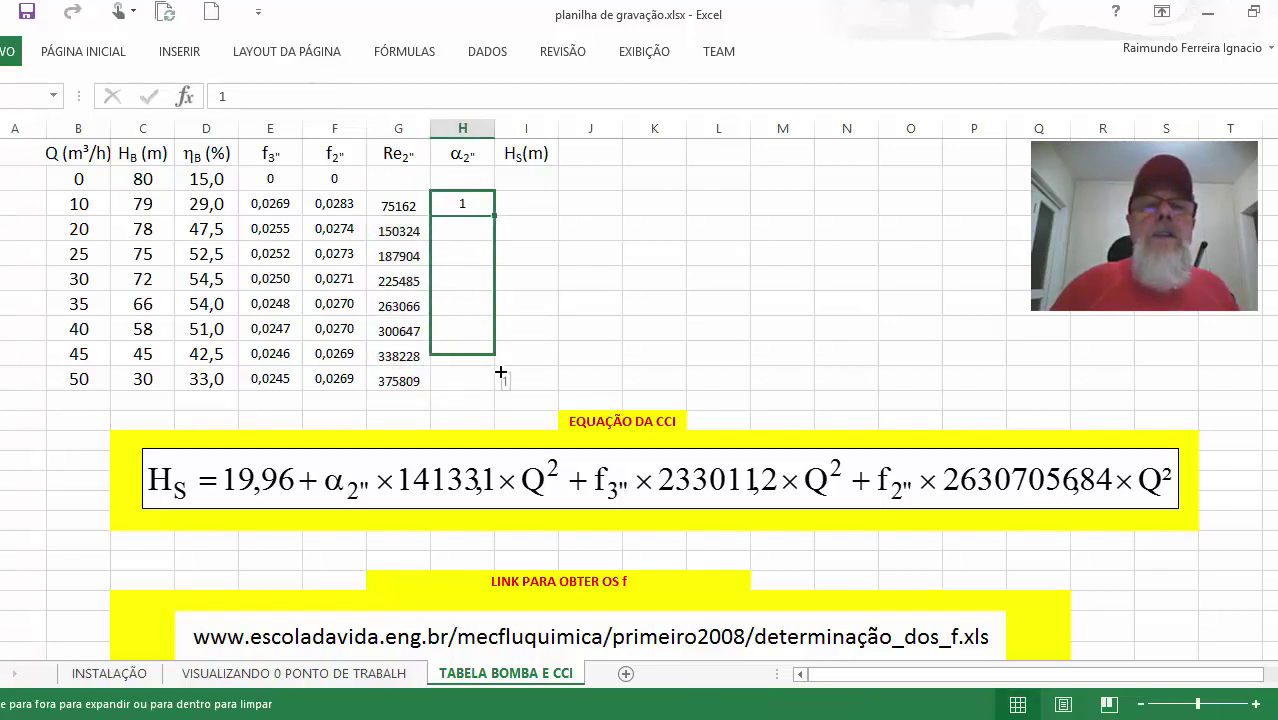
{"action": "left_click_drag", "start_coordinate": [494, 214], "coordinate": [497, 386]}
{"action": "left_click", "coordinate": [468, 180]}
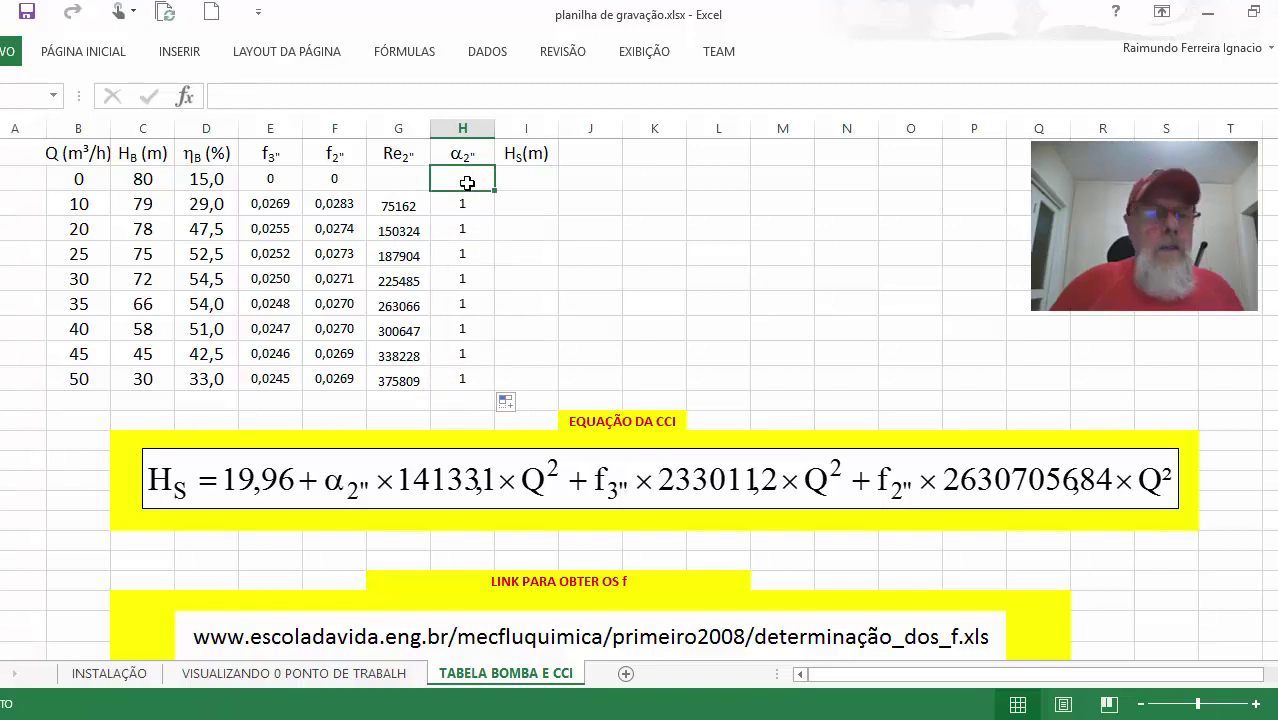
{"action": "type", "text": "1"}
{"action": "left_click", "coordinate": [549, 250]}
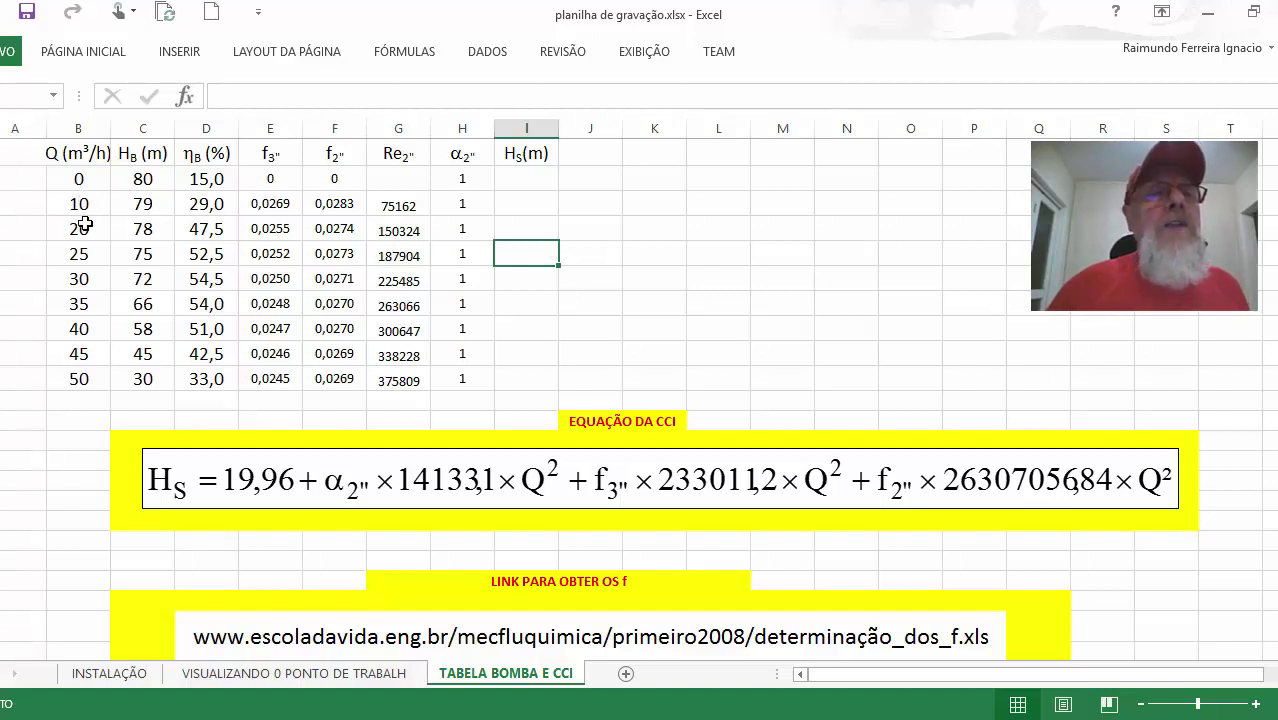
Start the I2 formula as =19,96+G2*14133,1*(B2/3600)^2.
{"action": "left_click", "coordinate": [537, 181]}
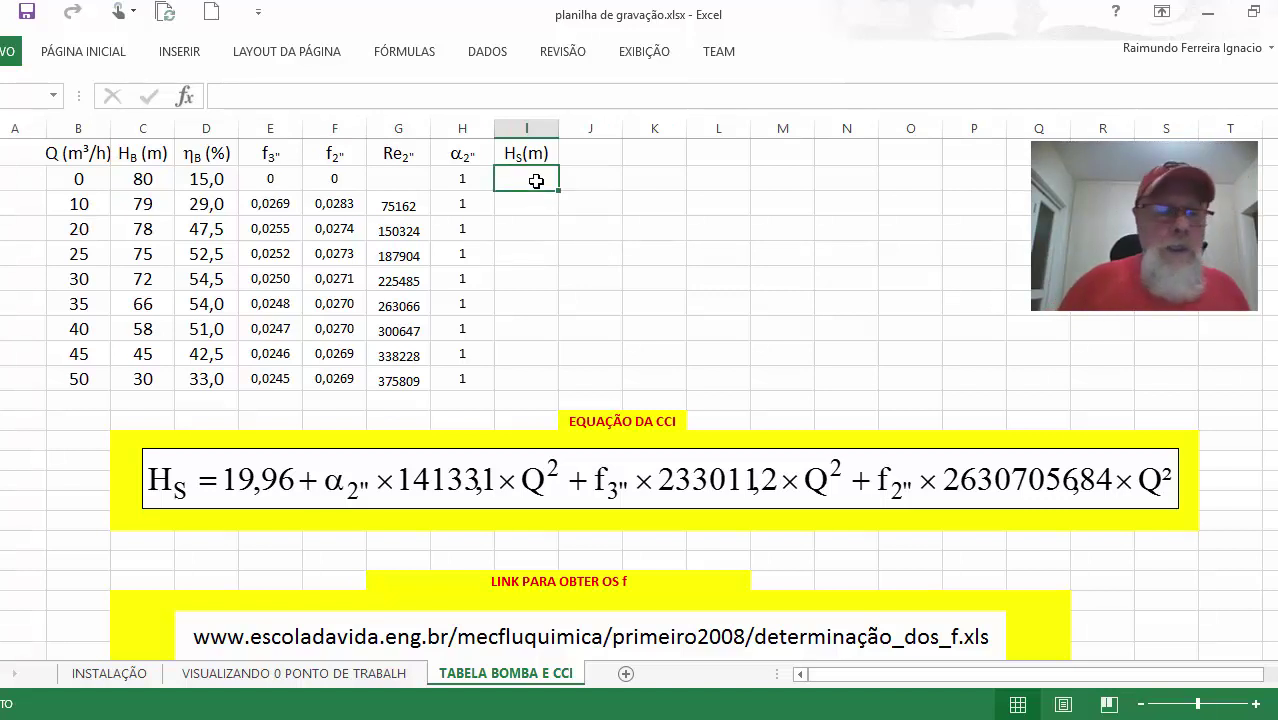
{"action": "type", "text": "=19,9"}
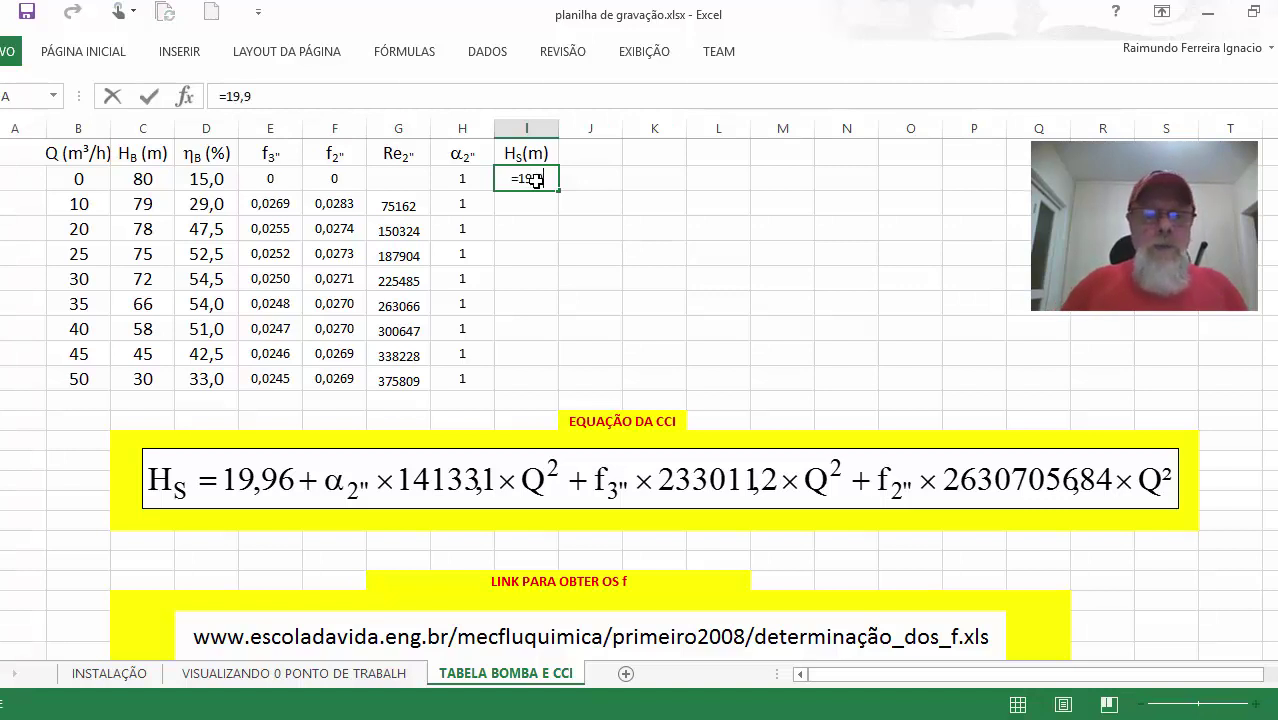
{"action": "type", "text": "6"}
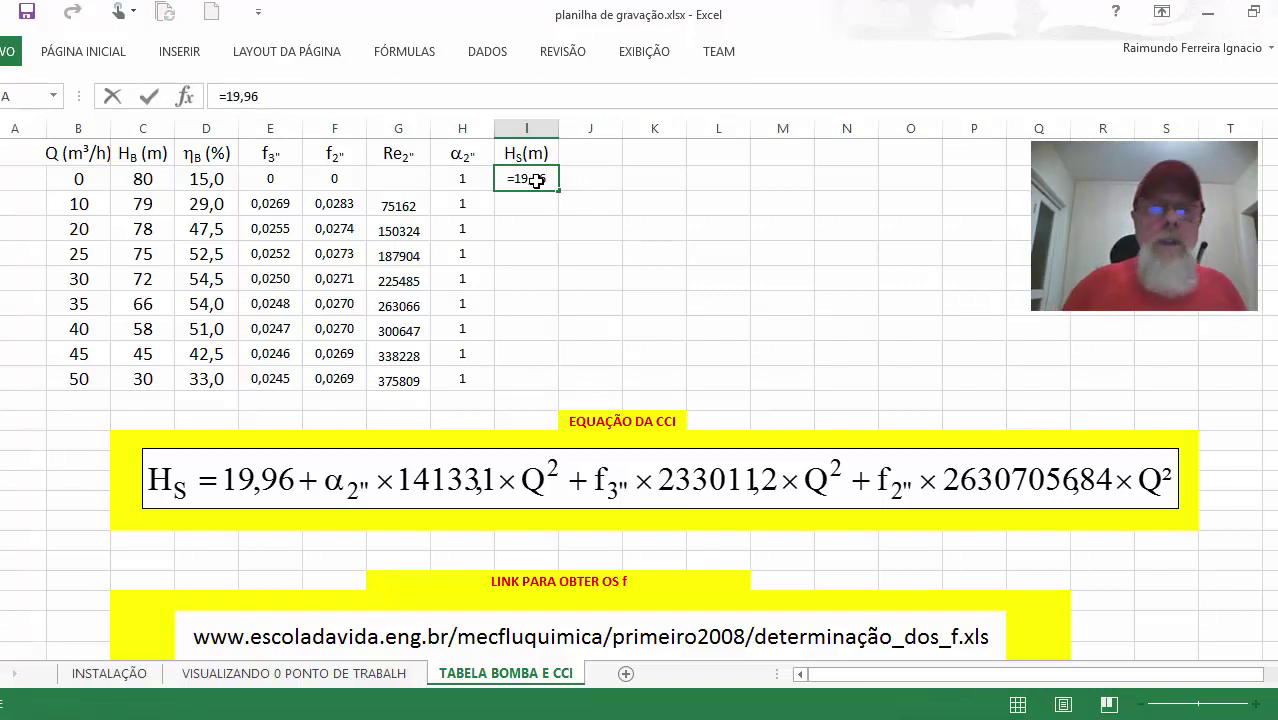
{"action": "type", "text": "+"}
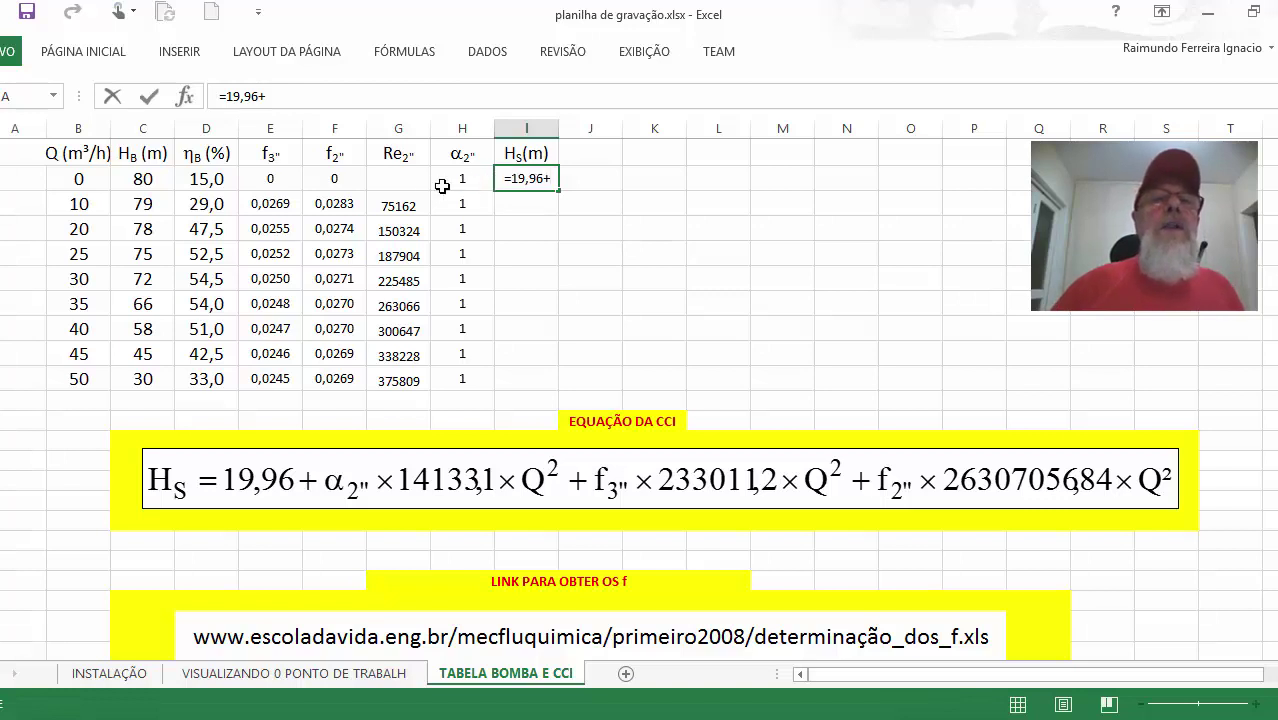
{"action": "left_click", "coordinate": [408, 179]}
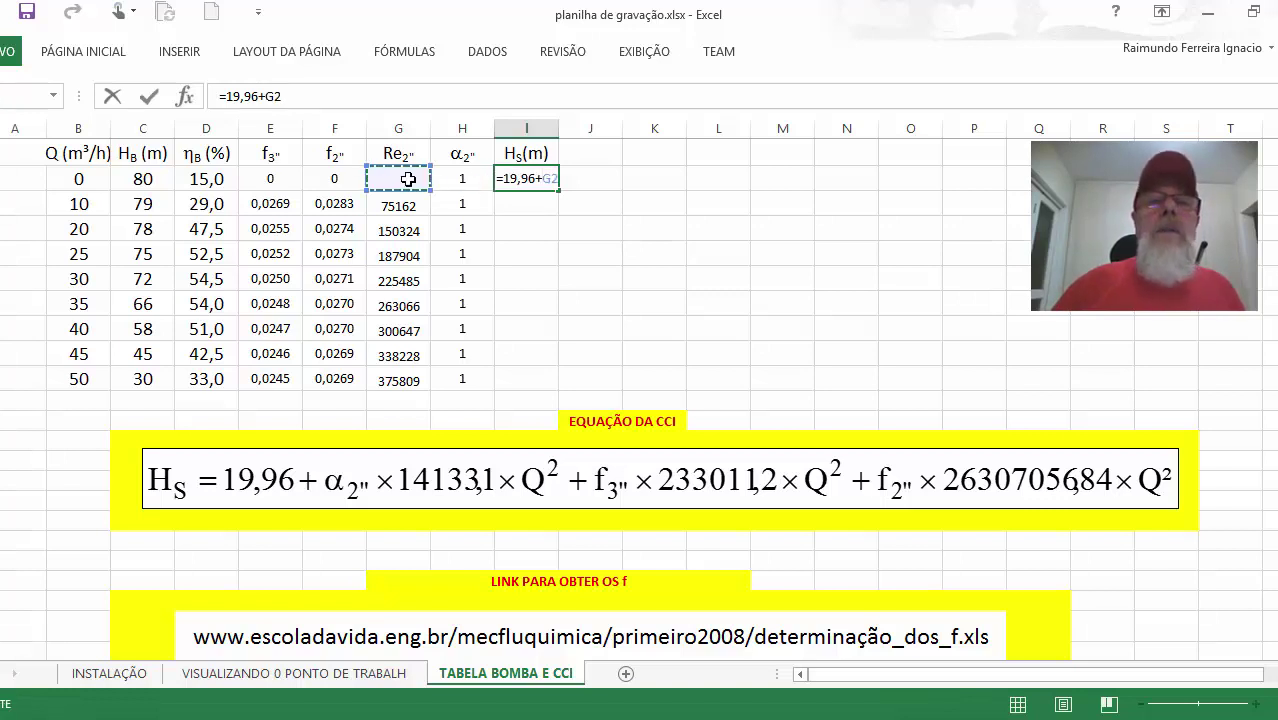
{"action": "type", "text": "*"}
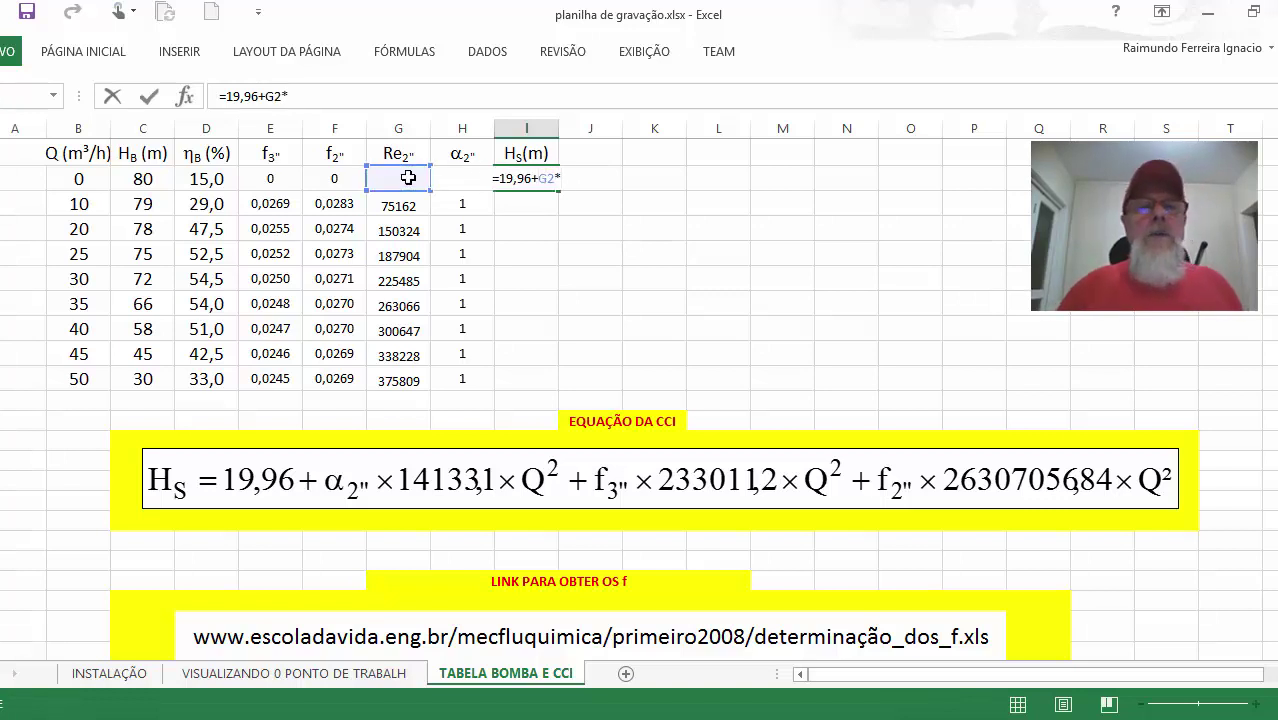
{"action": "type", "text": "14"}
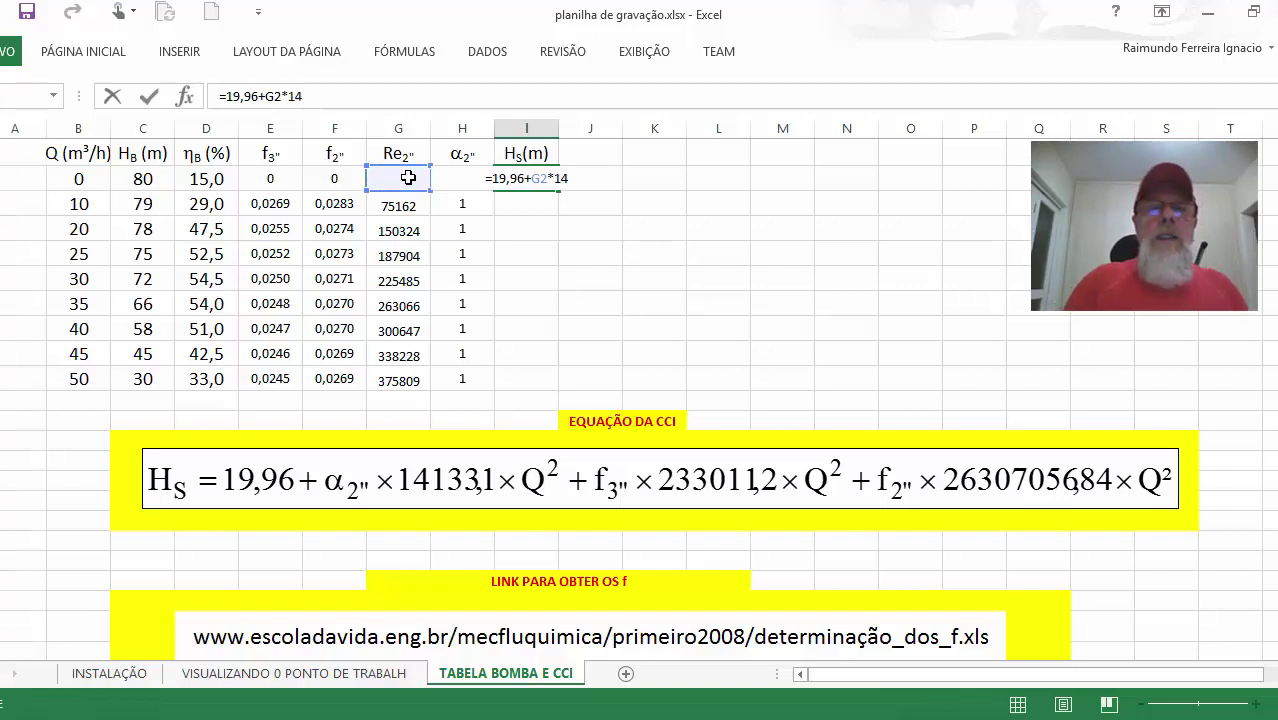
{"action": "type", "text": "1"}
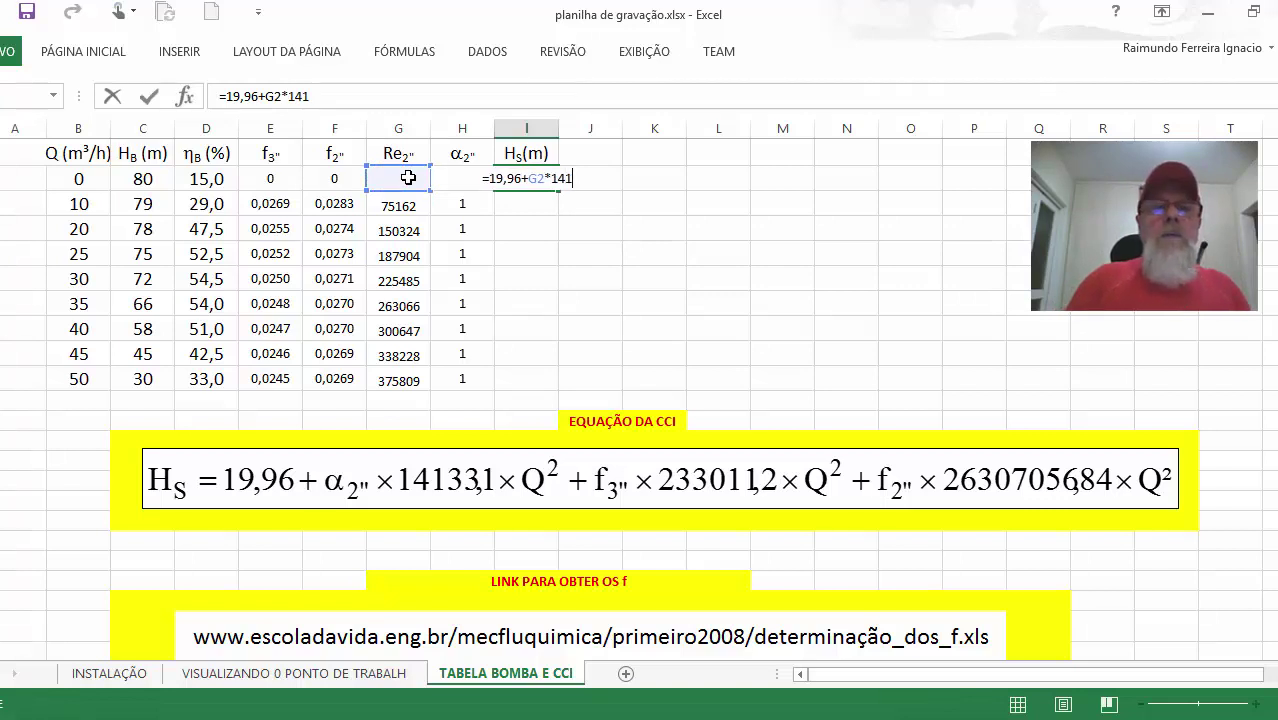
{"action": "type", "text": "33,"}
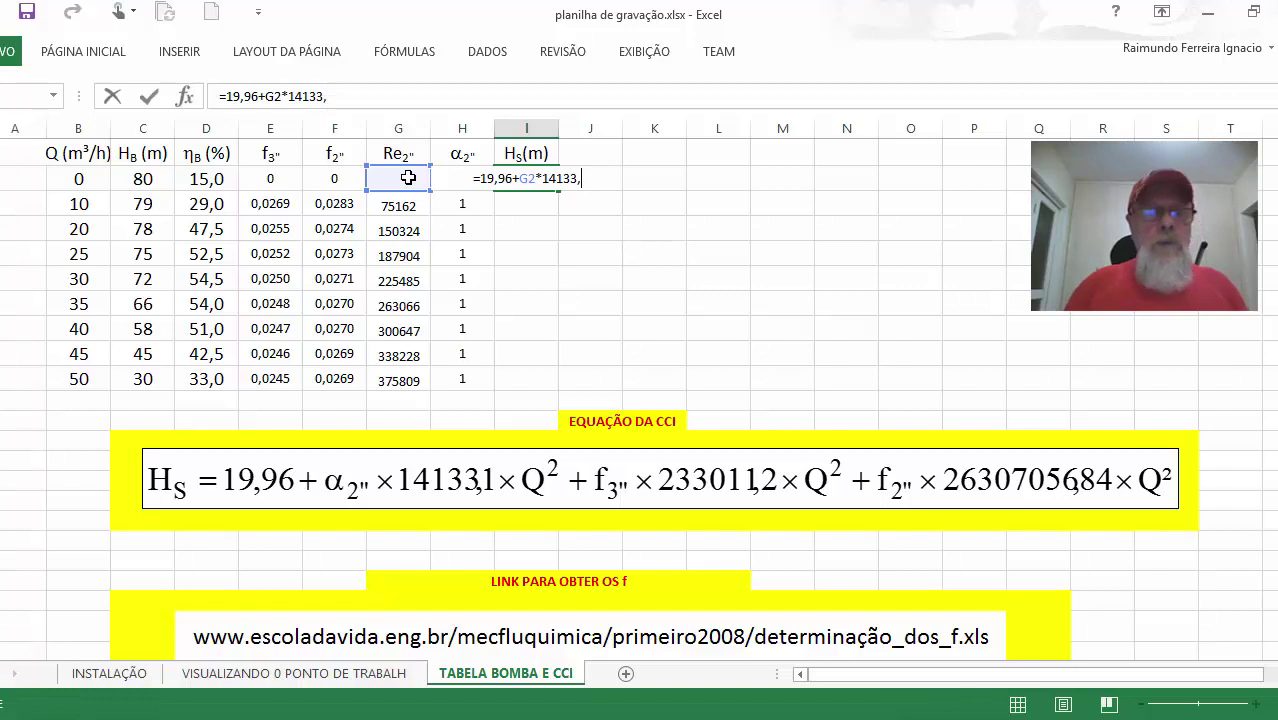
{"action": "type", "text": "1"}
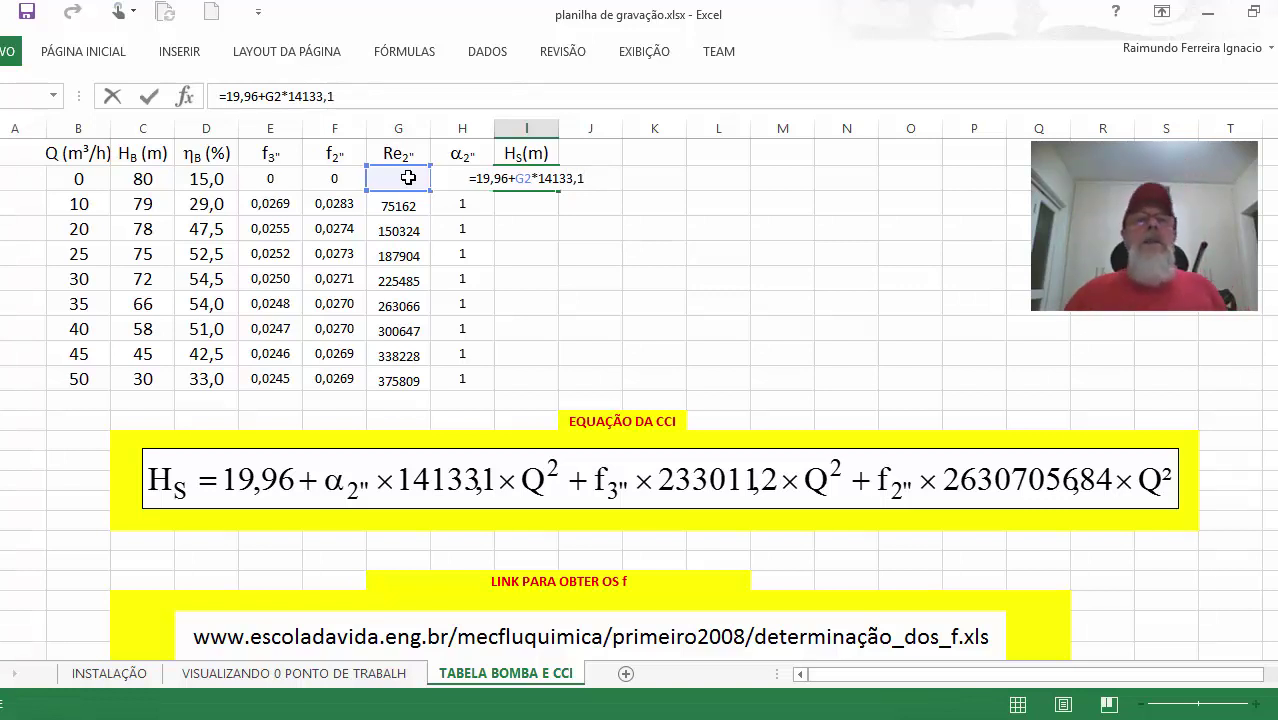
{"action": "type", "text": "*"}
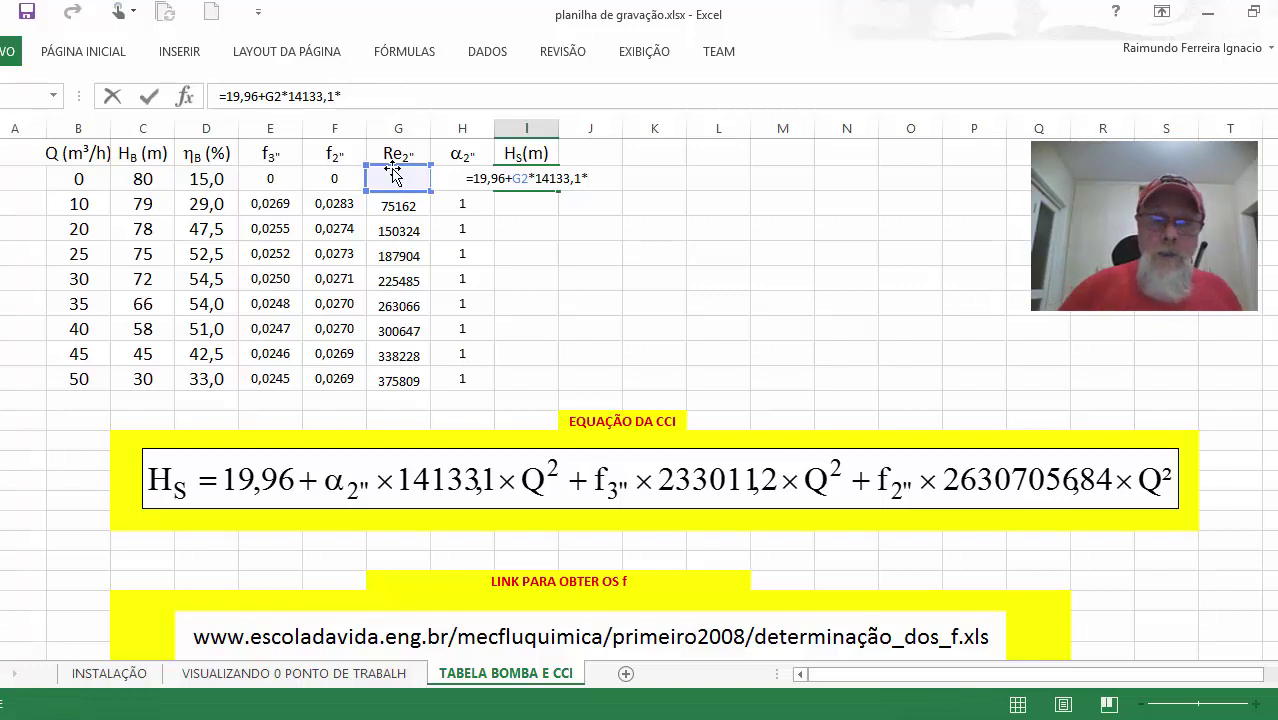
{"action": "type", "text": "("}
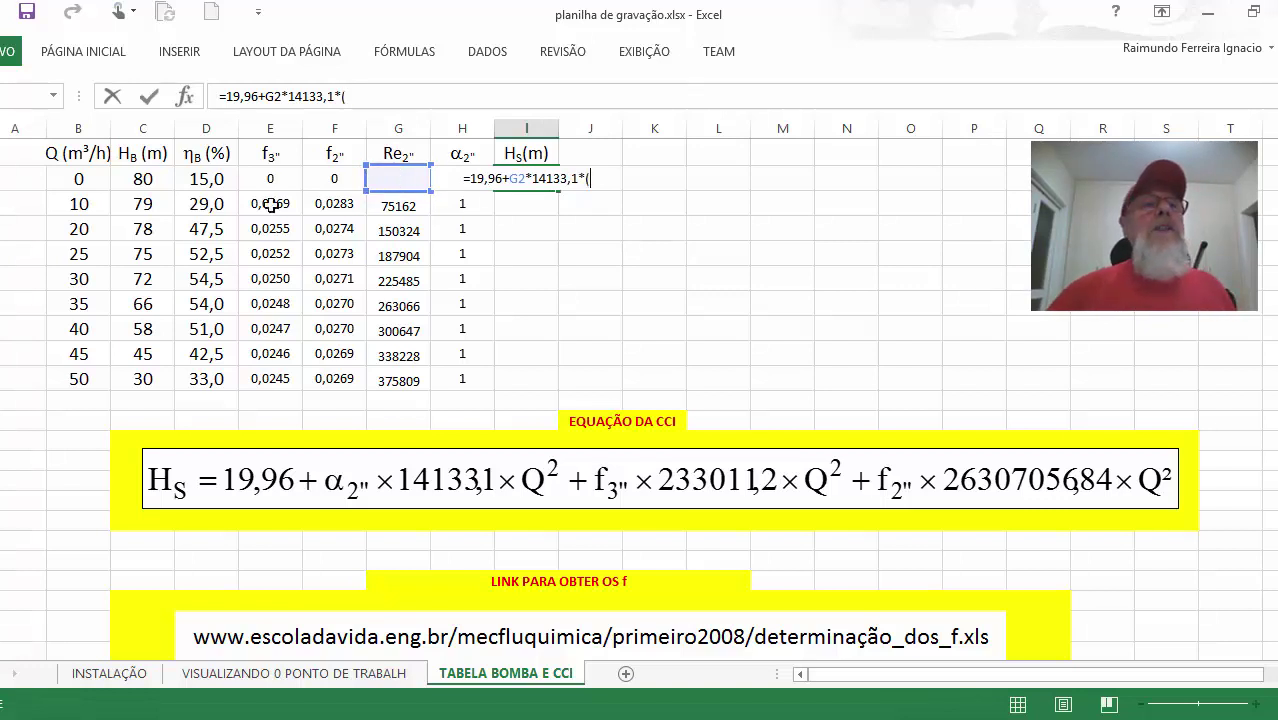
{"action": "left_click", "coordinate": [84, 182]}
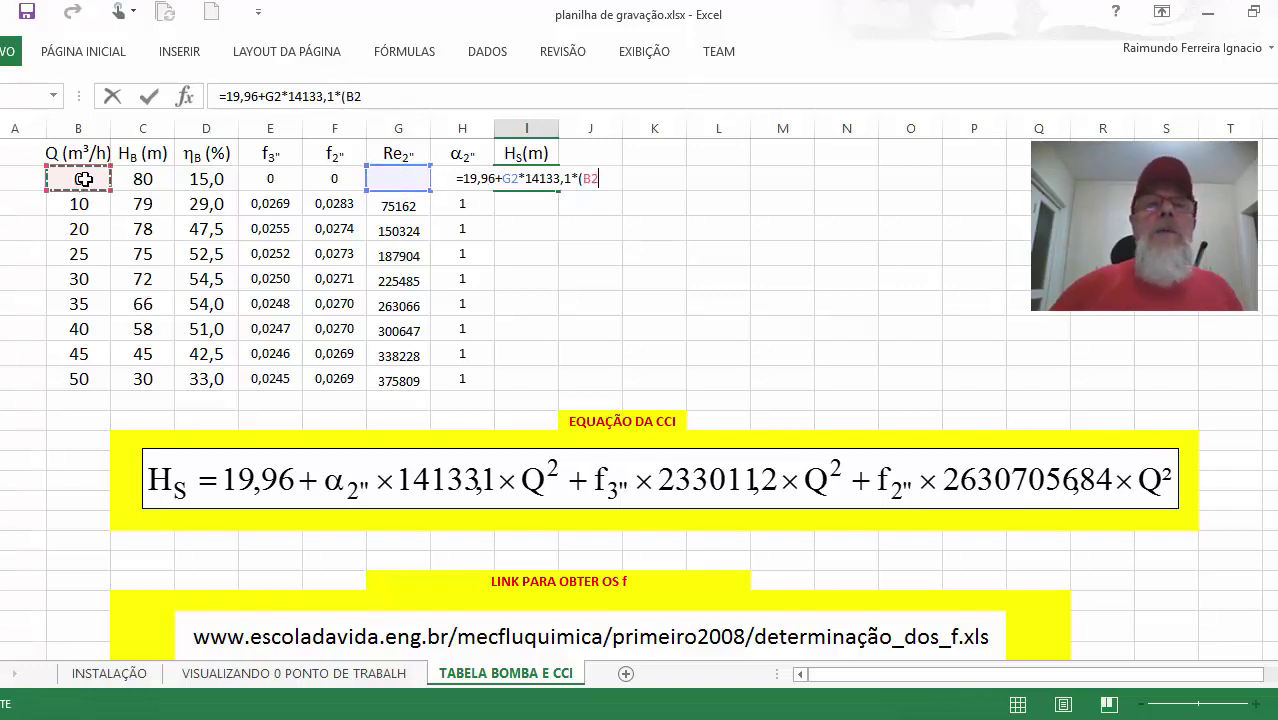
{"action": "type", "text": "/"}
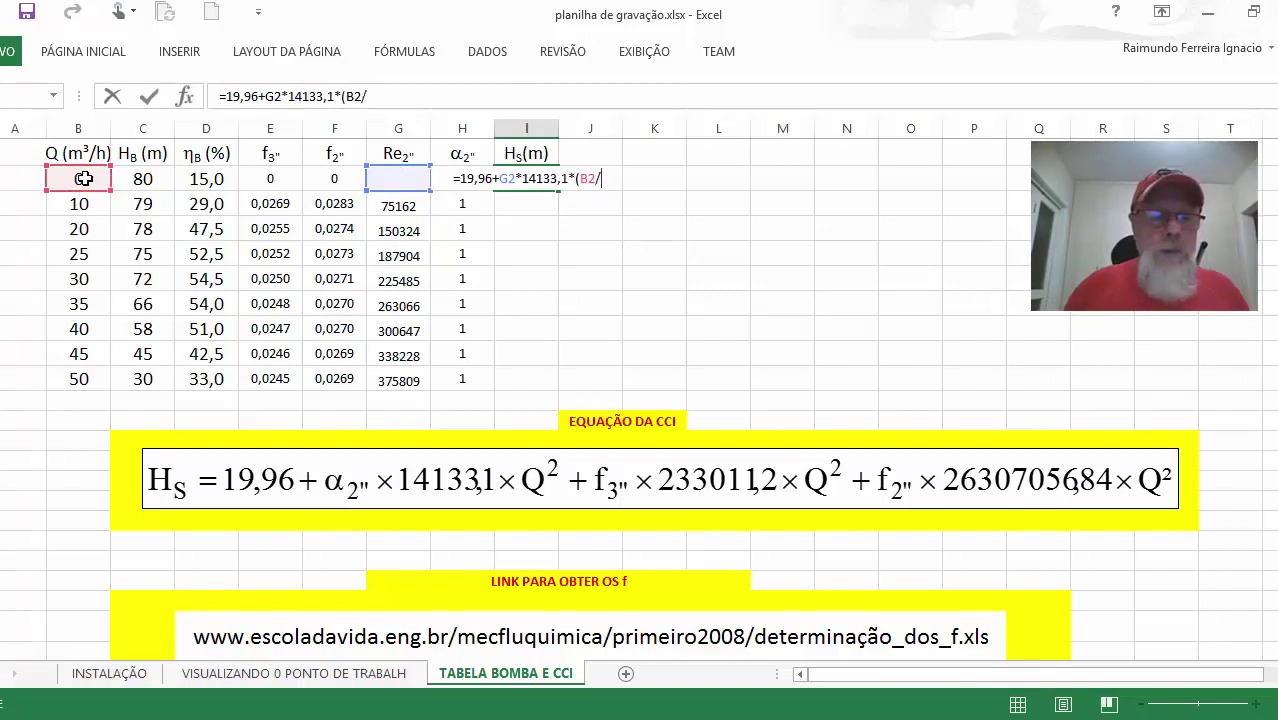
{"action": "type", "text": "3600"}
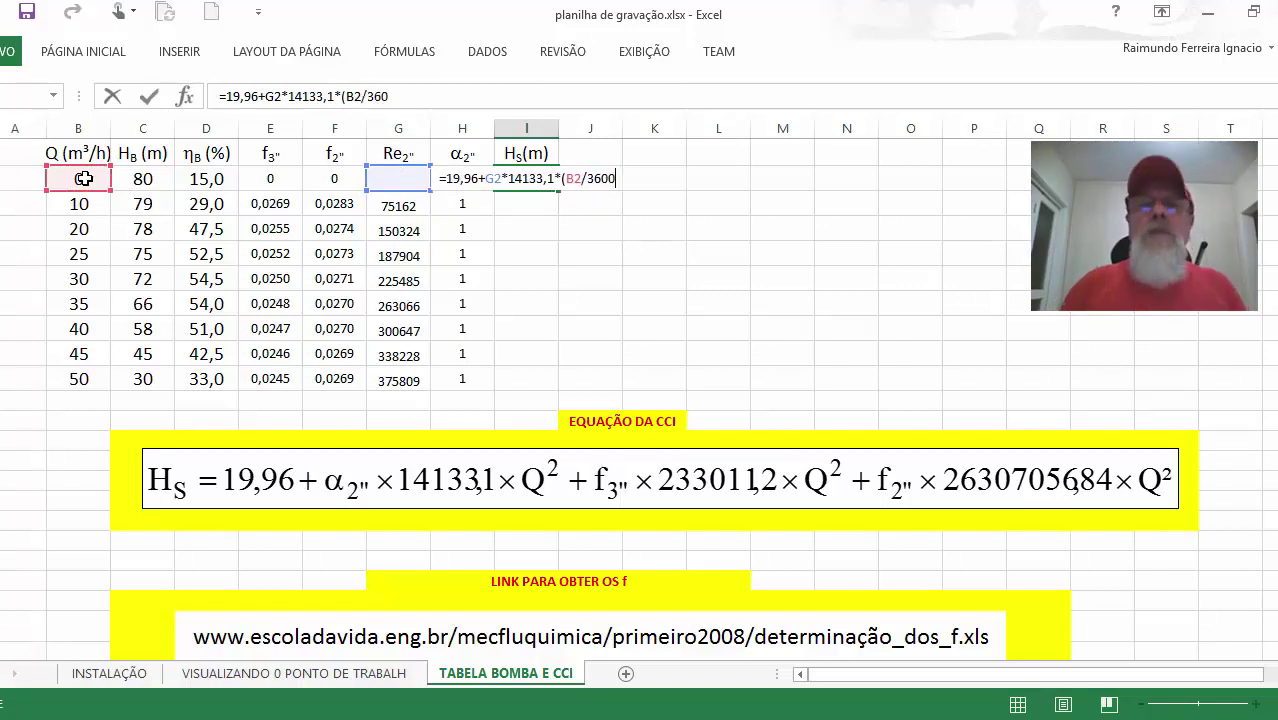
{"action": "type", "text": ")"}
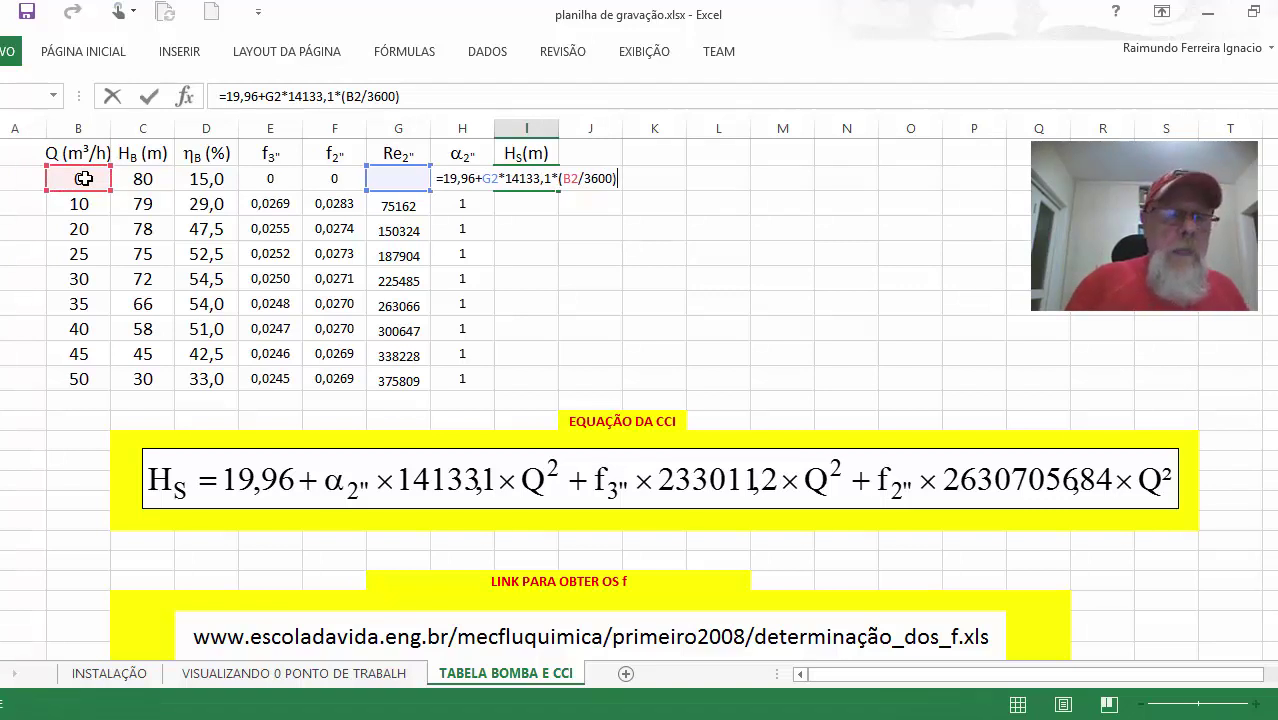
{"action": "type", "text": "^2"}
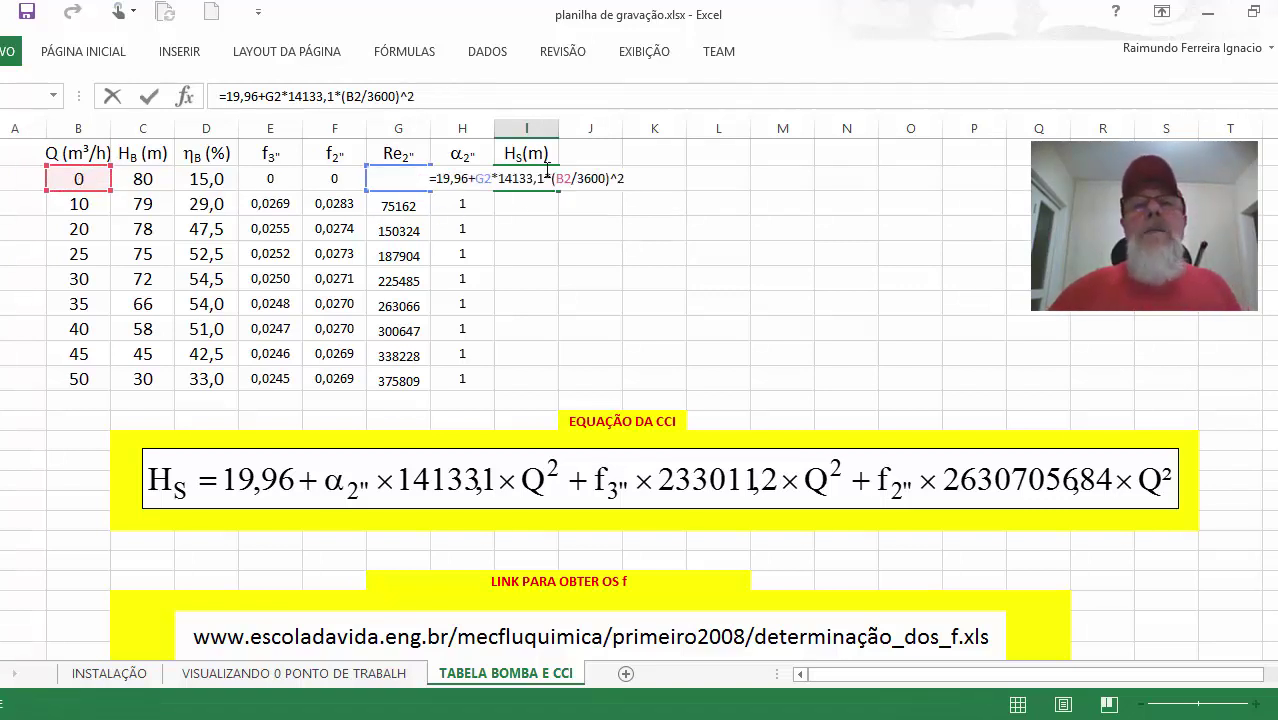
Append +E2*233011,2*(B2/3600)^2+F2*26307056,84*(B2/3600)^2 and confirm, giving 19,96.
{"action": "left_click_drag", "start_coordinate": [544, 181], "coordinate": [610, 180]}
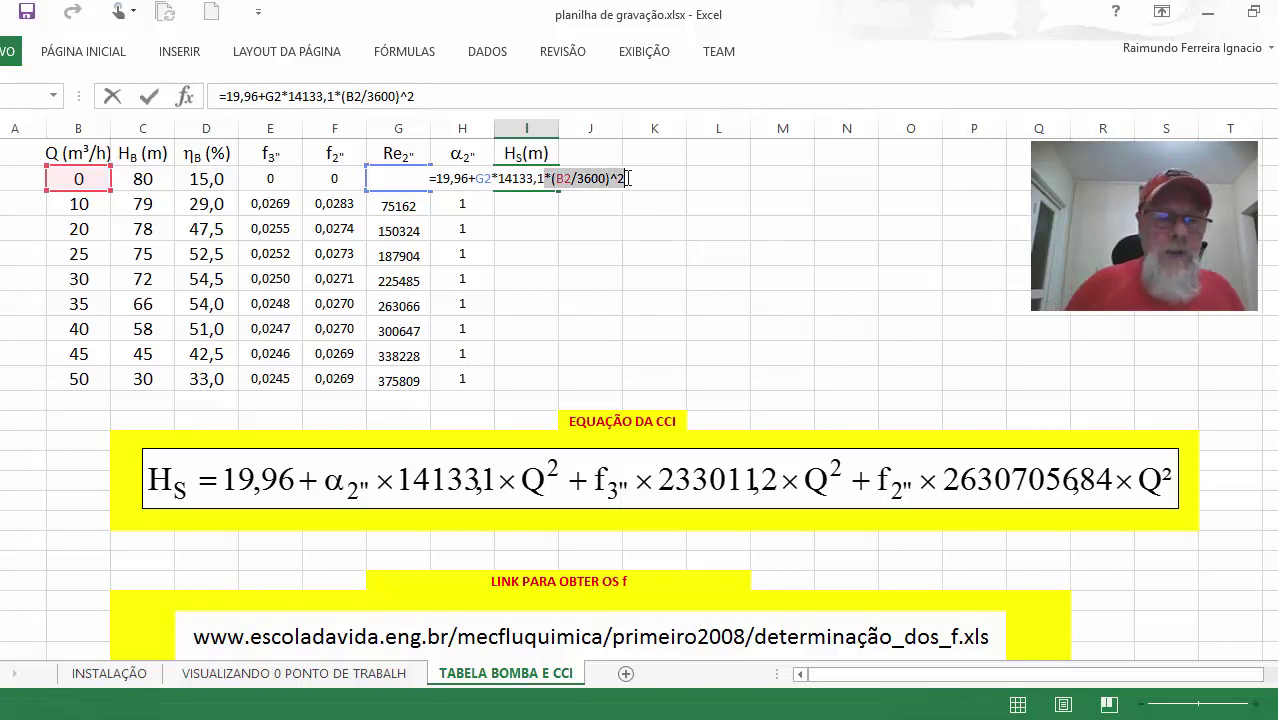
{"action": "left_click", "coordinate": [631, 176]}
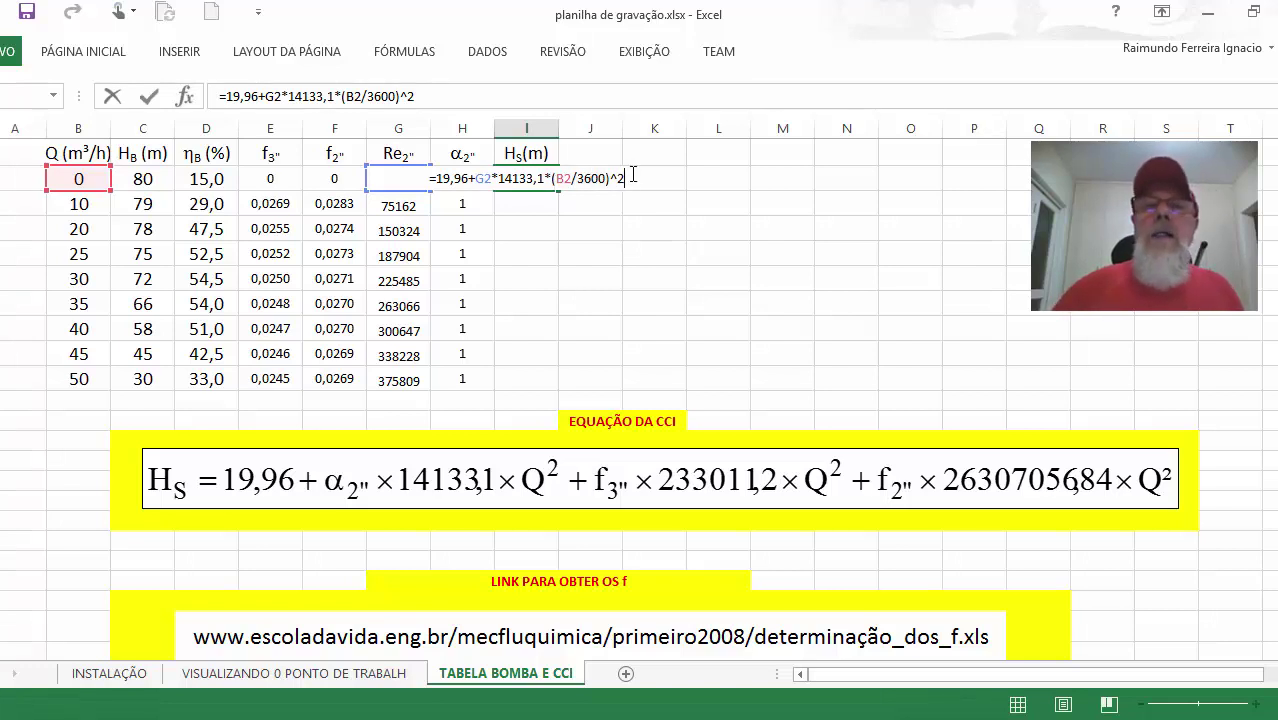
{"action": "type", "text": "+"}
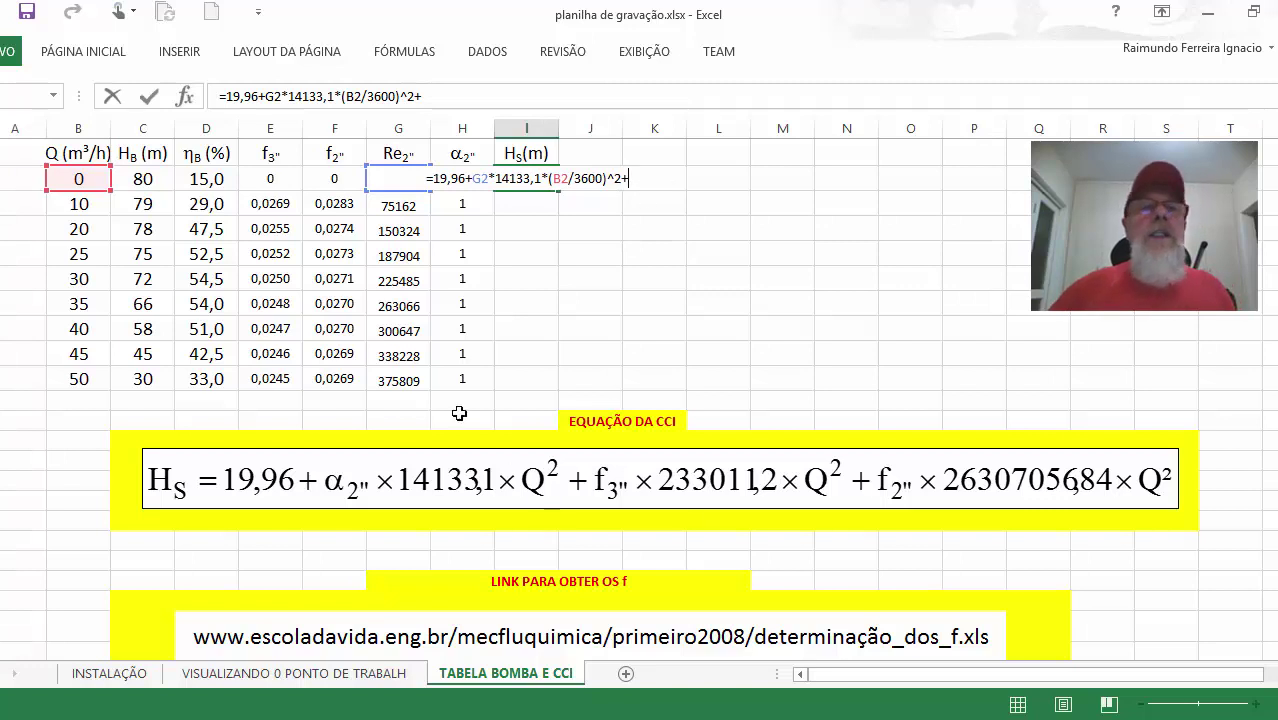
{"action": "left_click", "coordinate": [274, 180]}
{"action": "type", "text": "*"}
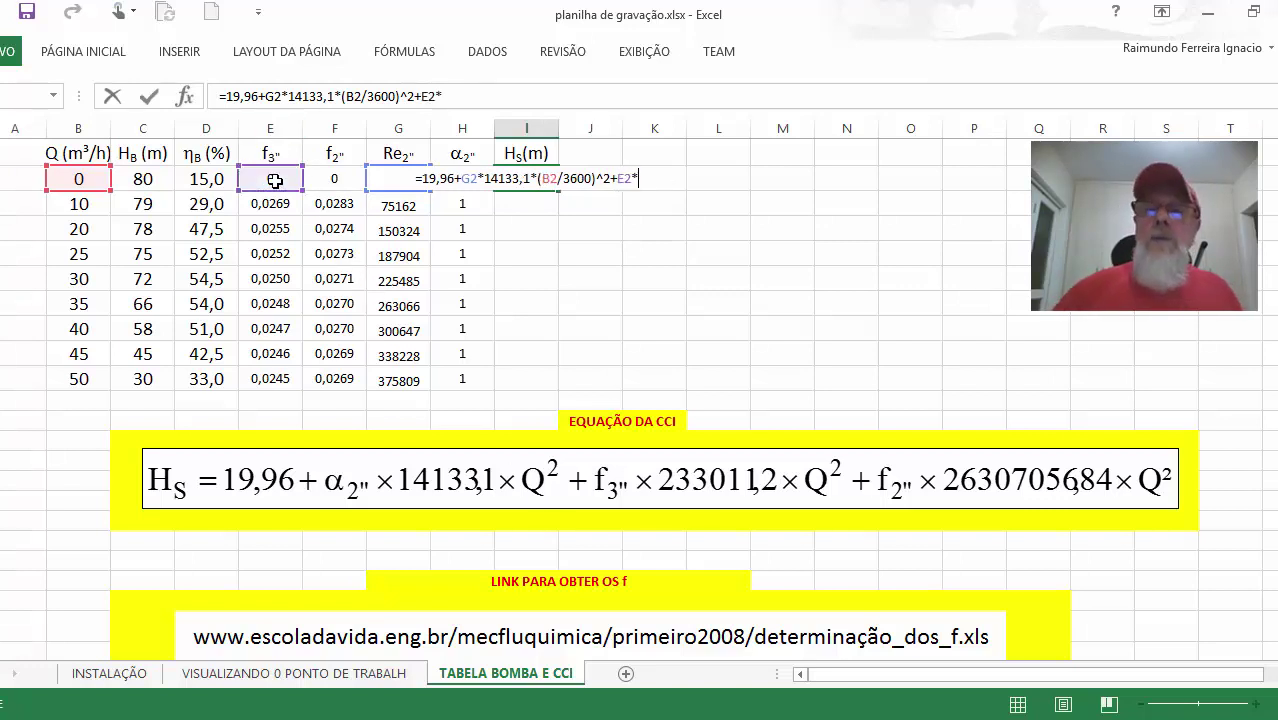
{"action": "type", "text": "2"}
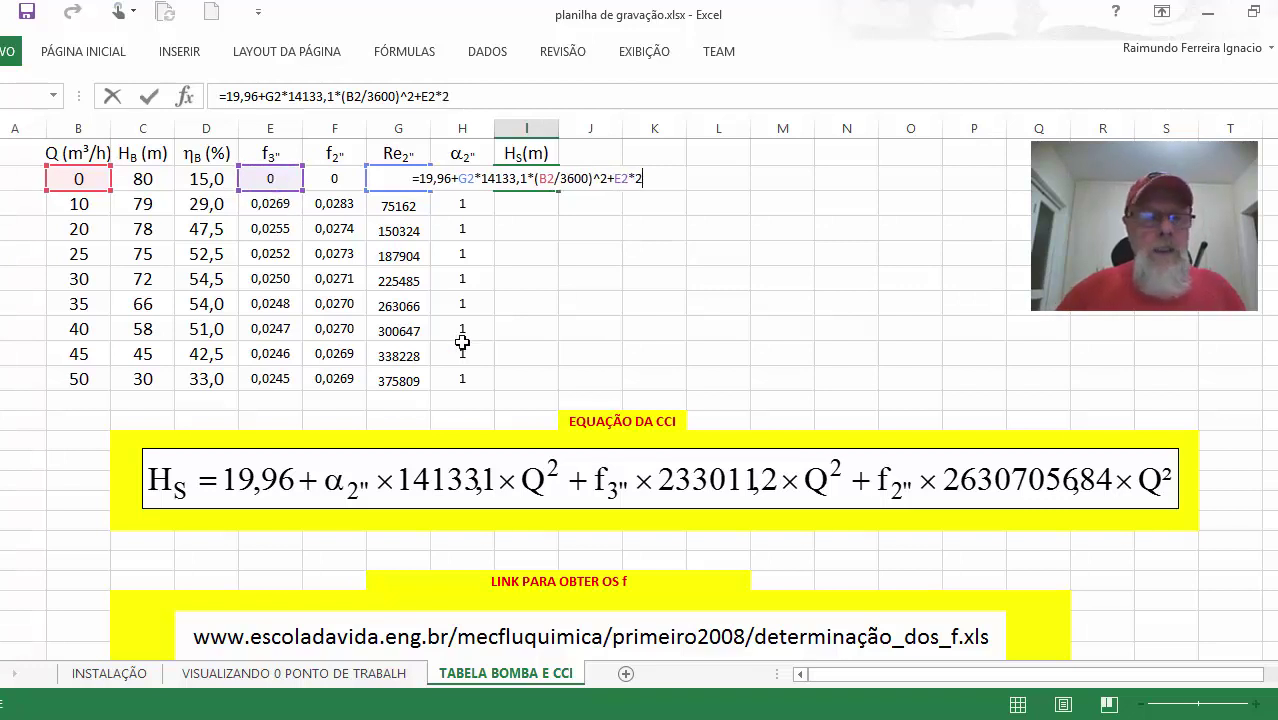
{"action": "type", "text": "33011"}
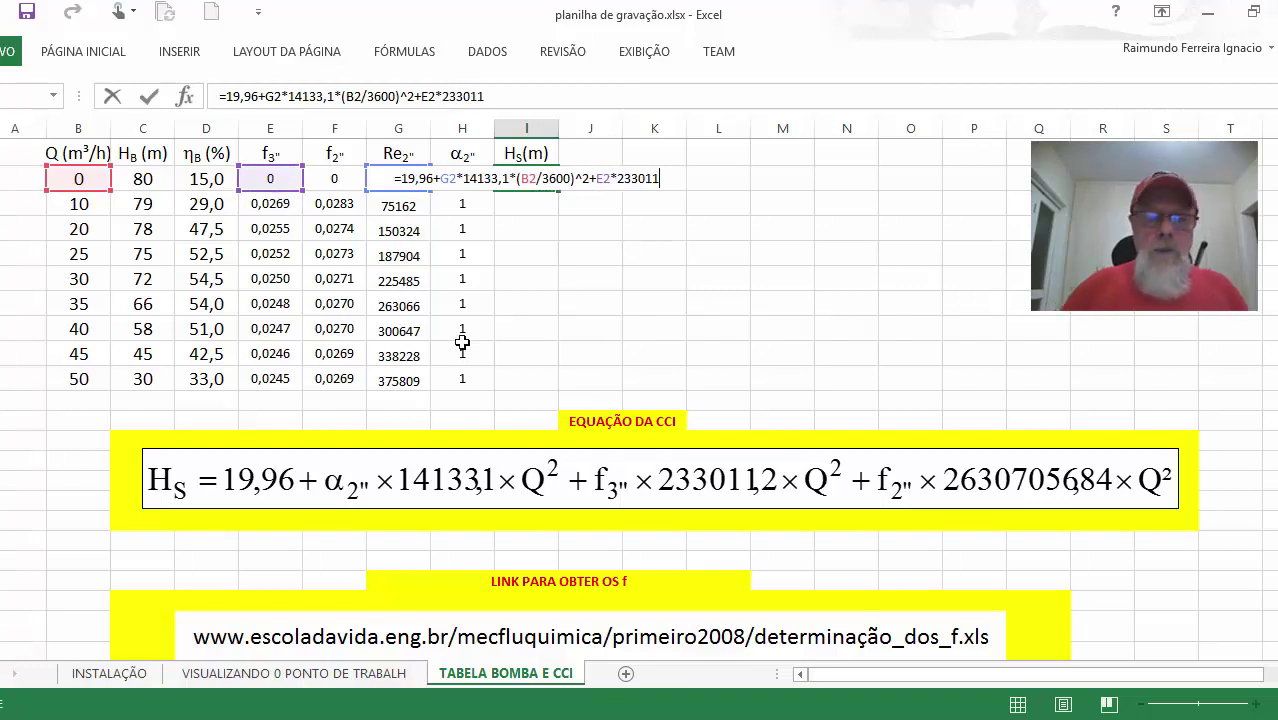
{"action": "type", "text": ","}
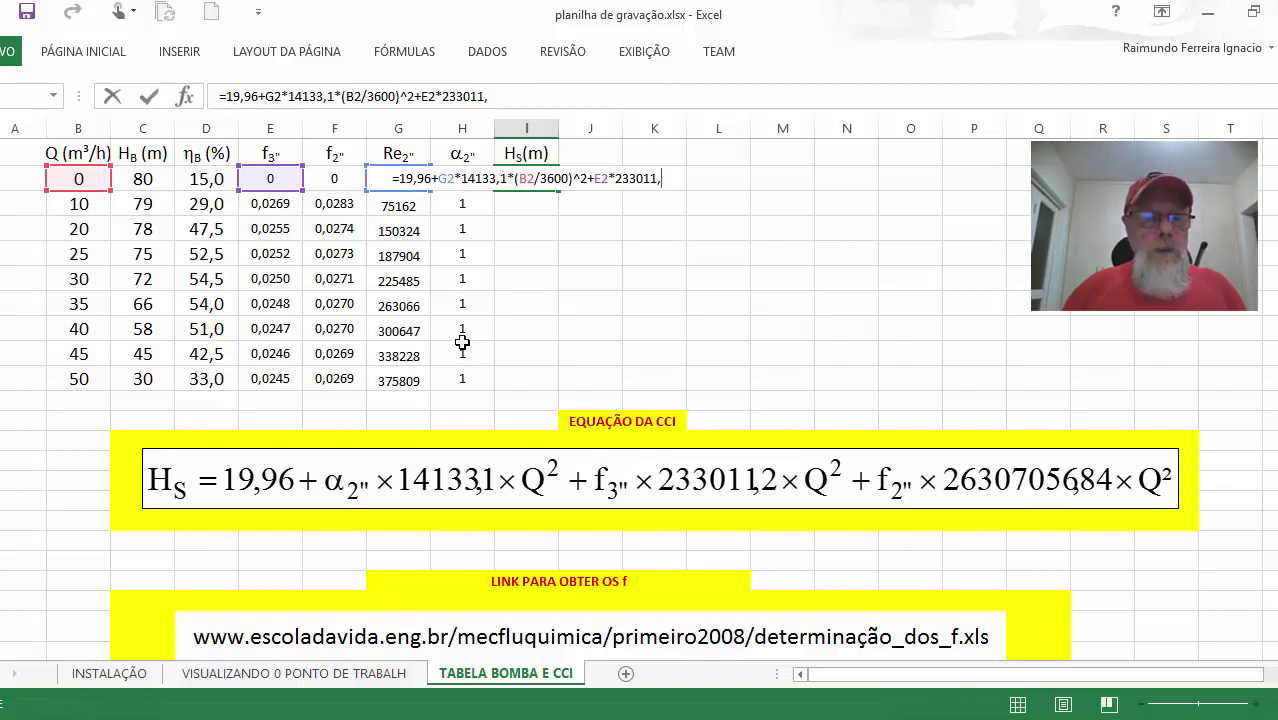
{"action": "type", "text": "2"}
{"action": "type", "text": "*(B2/3600)^2"}
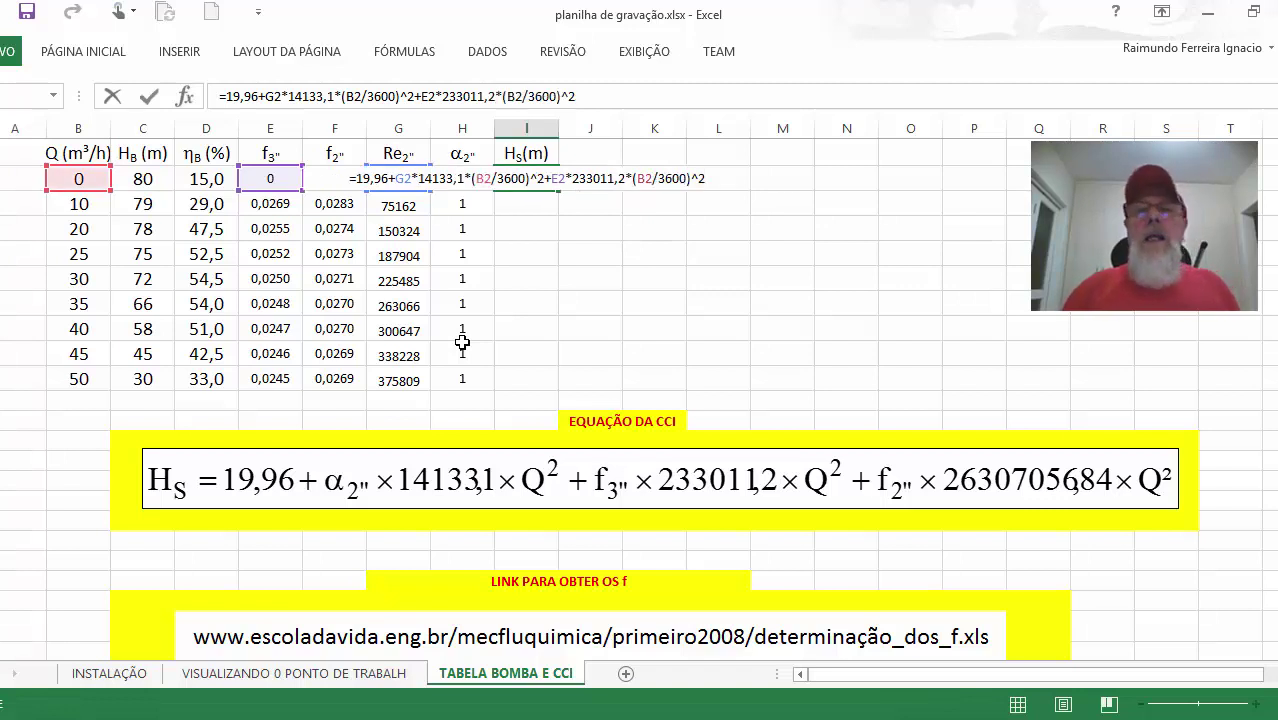
{"action": "type", "text": "+"}
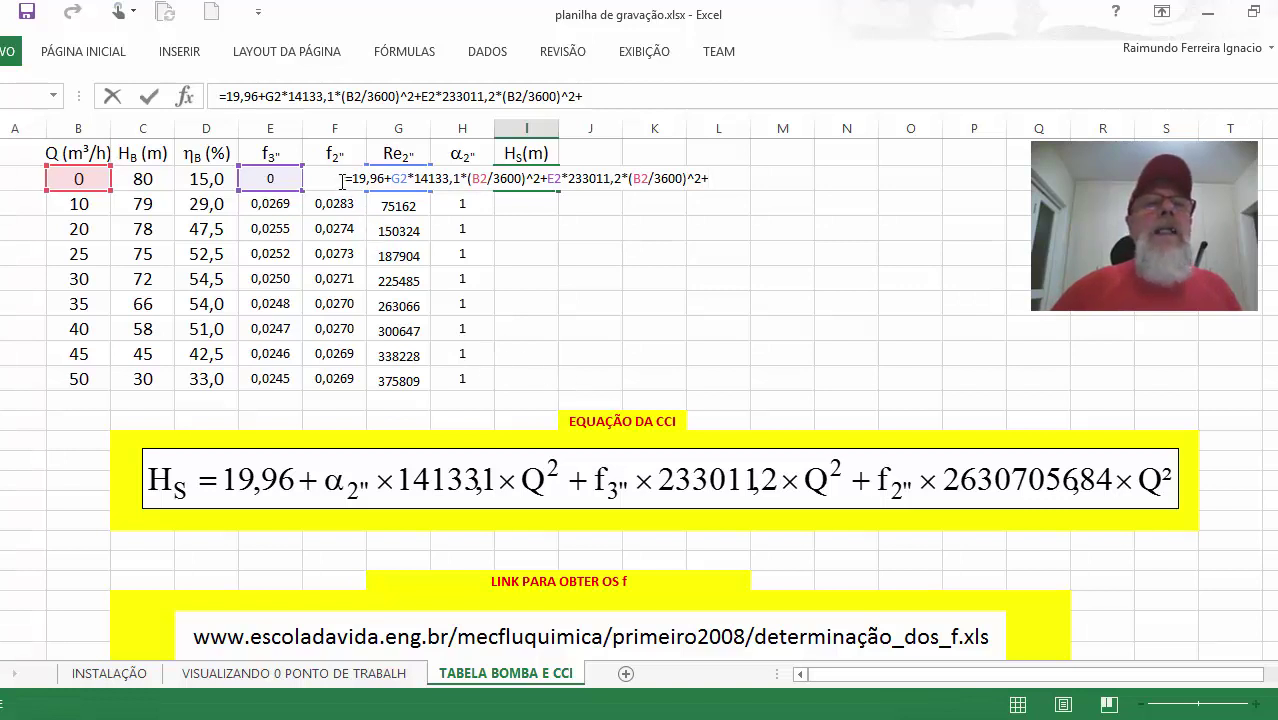
{"action": "type", "text": "F2"}
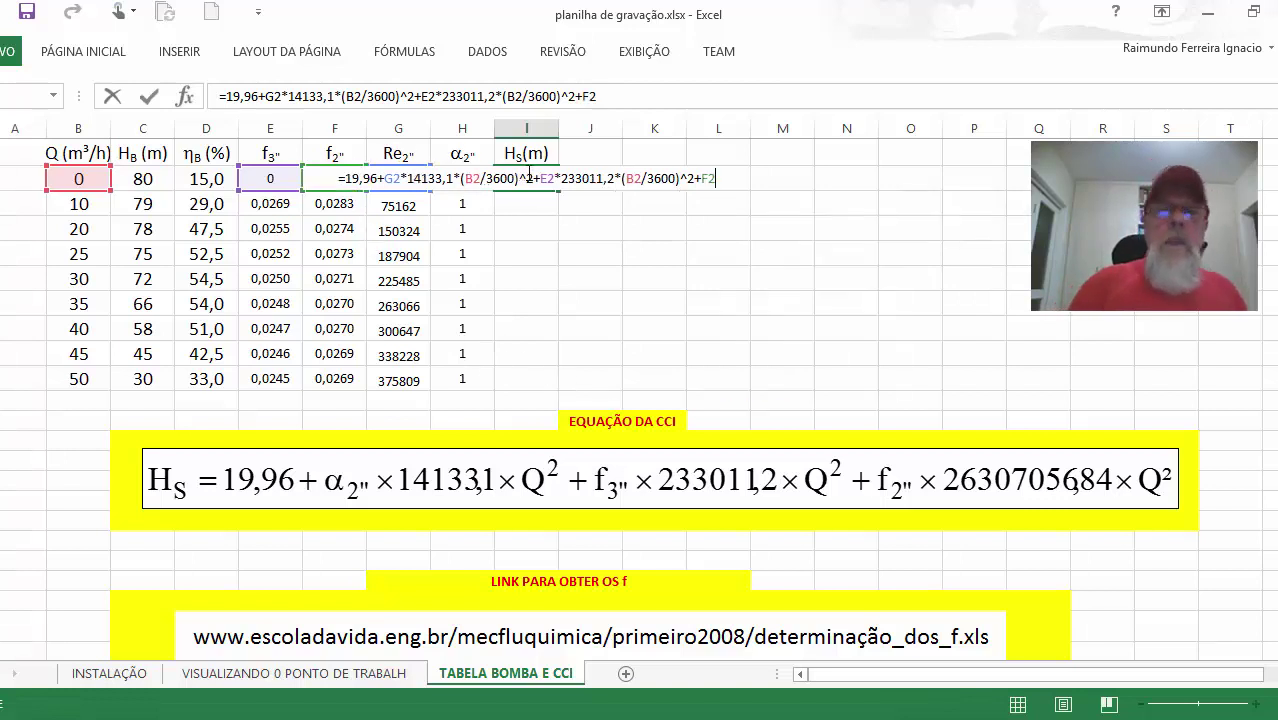
{"action": "type", "text": "*"}
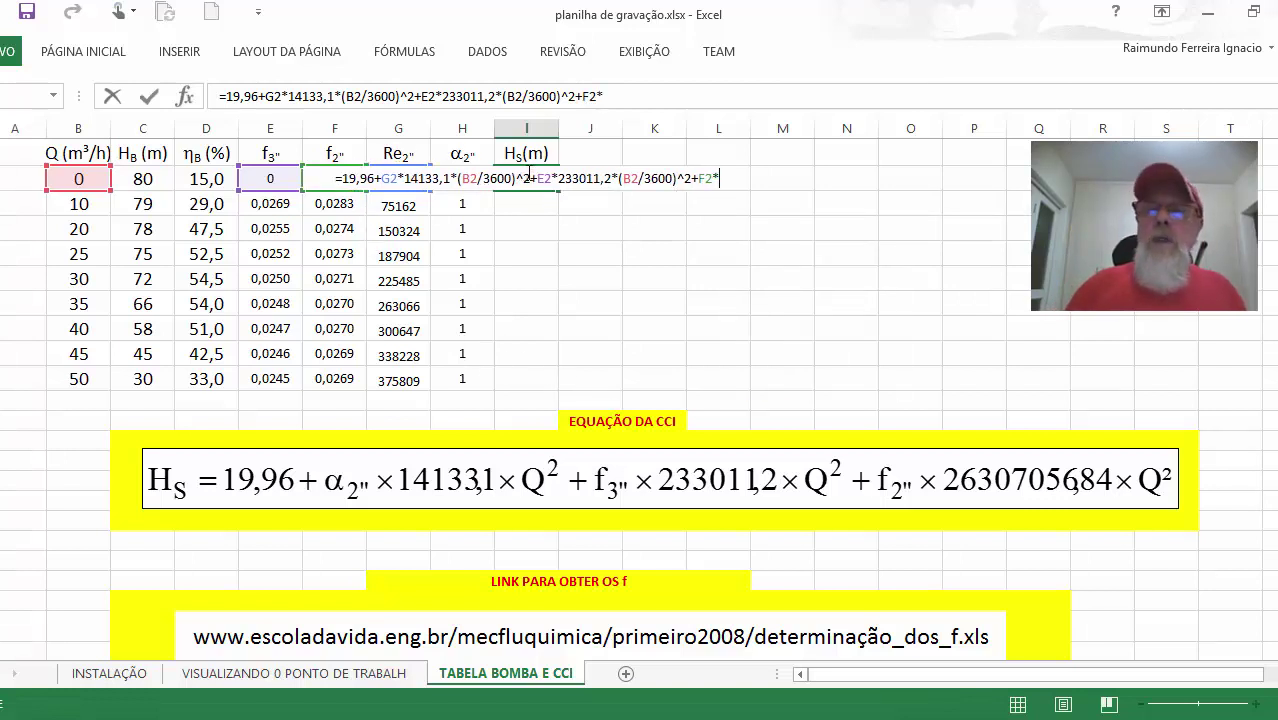
{"action": "type", "text": "26"}
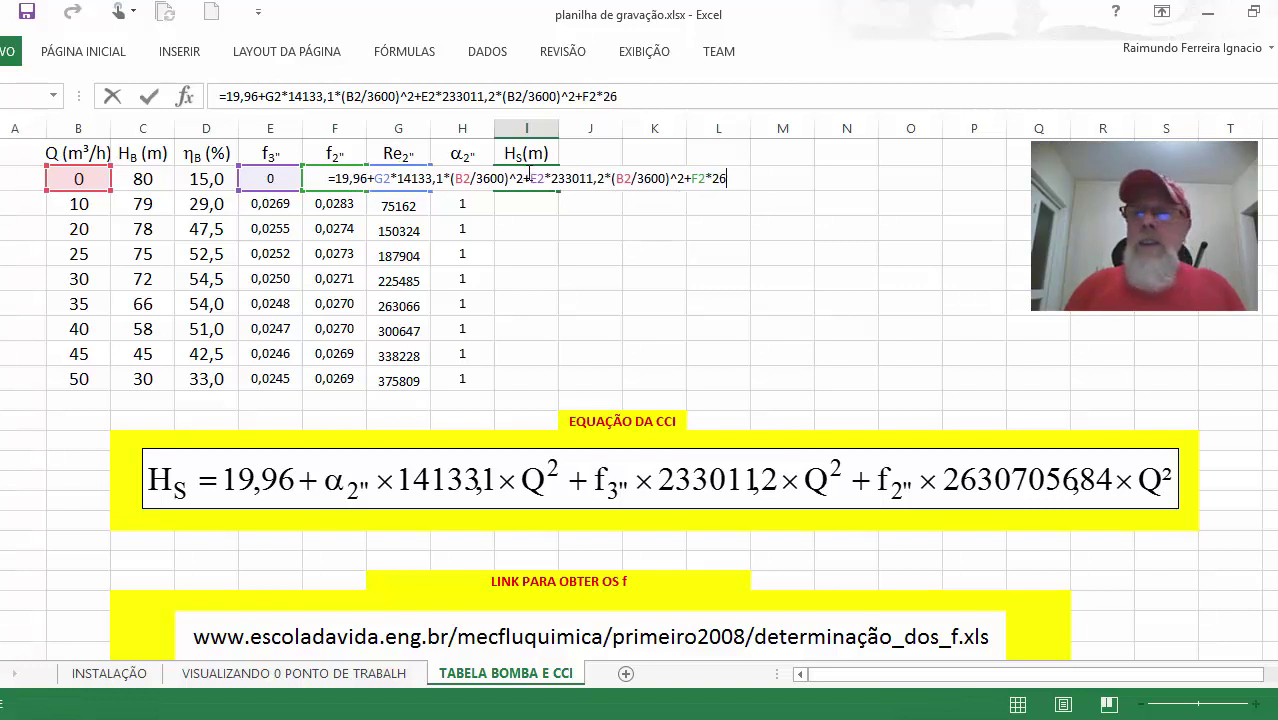
{"action": "type", "text": "30"}
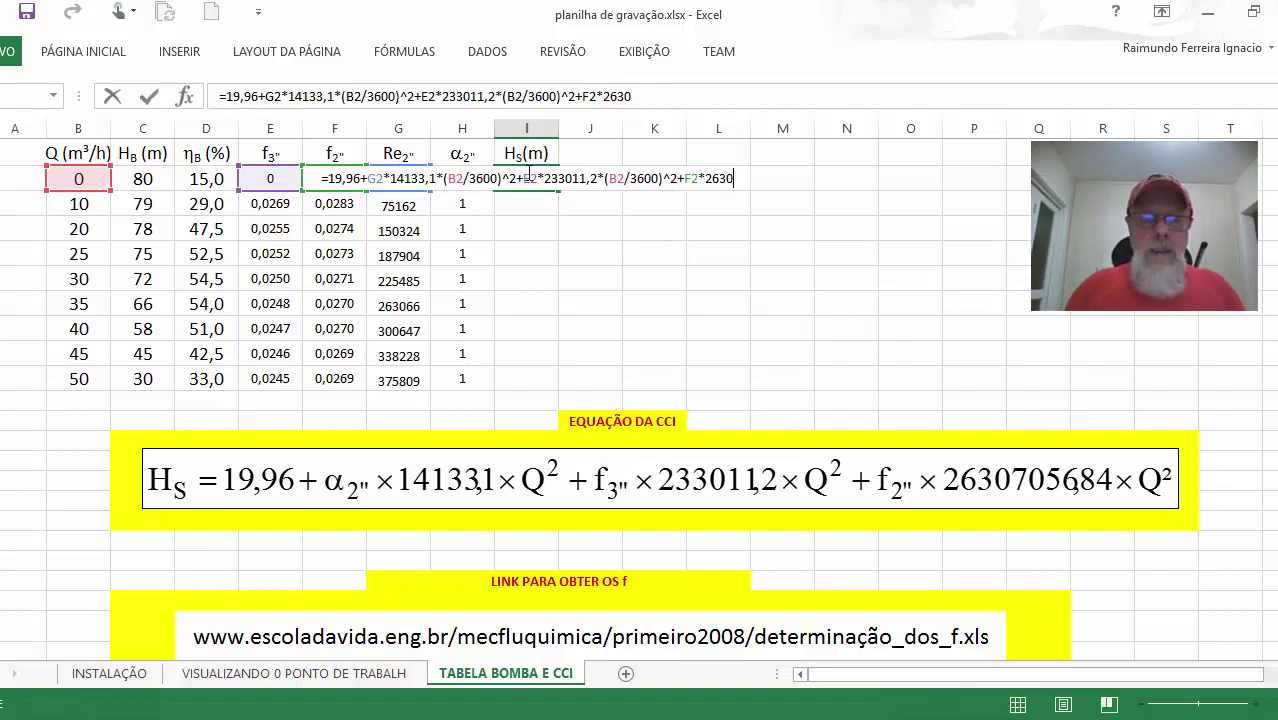
{"action": "type", "text": "70"}
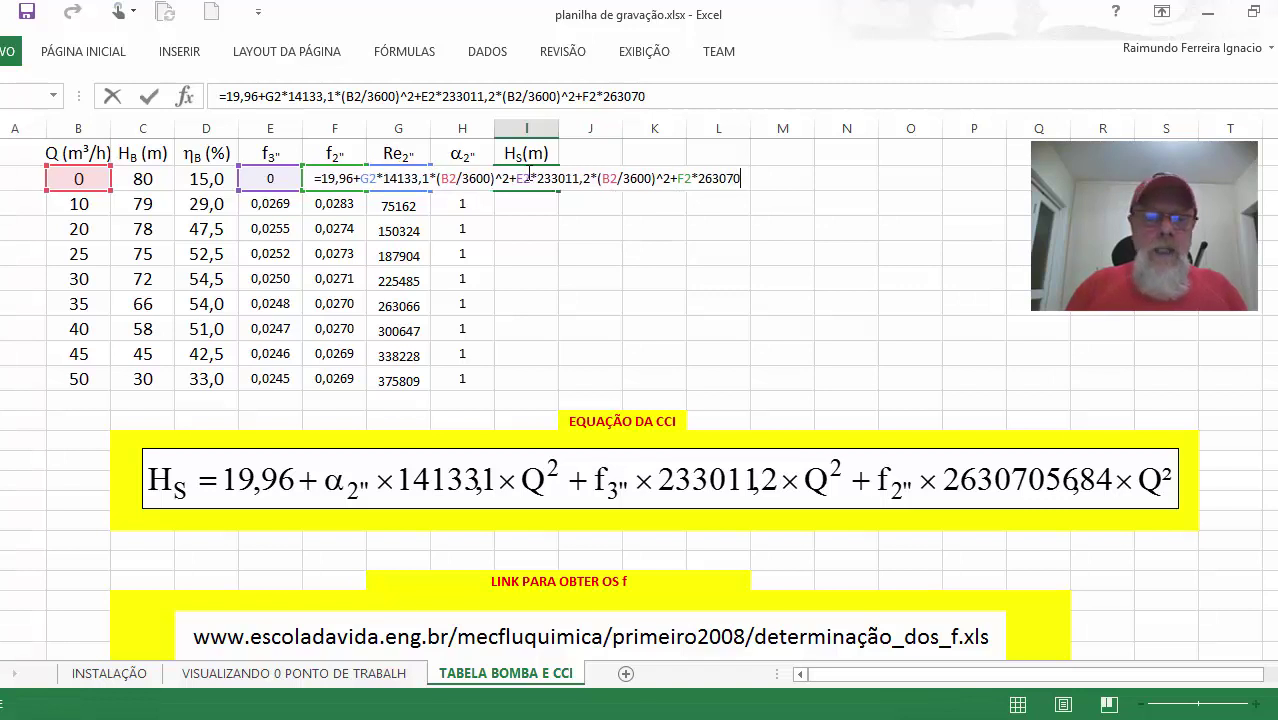
{"action": "type", "text": "56"}
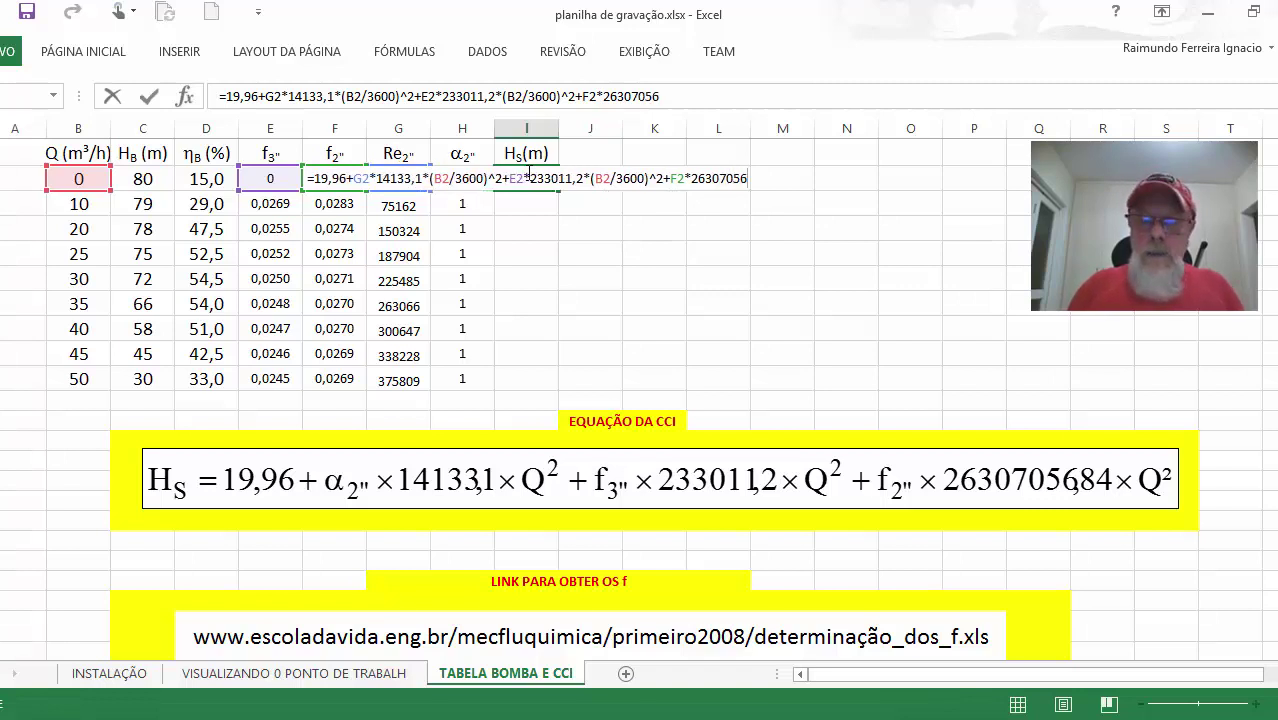
{"action": "type", "text": ",8"}
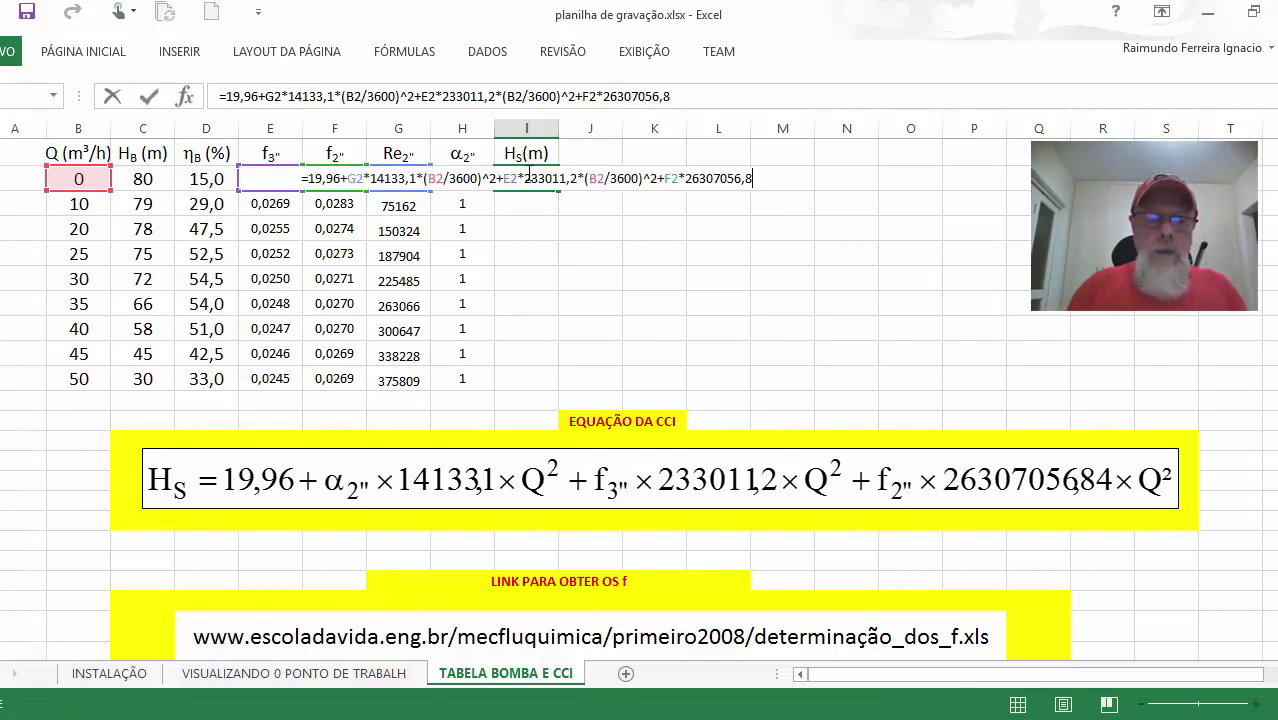
{"action": "type", "text": "4"}
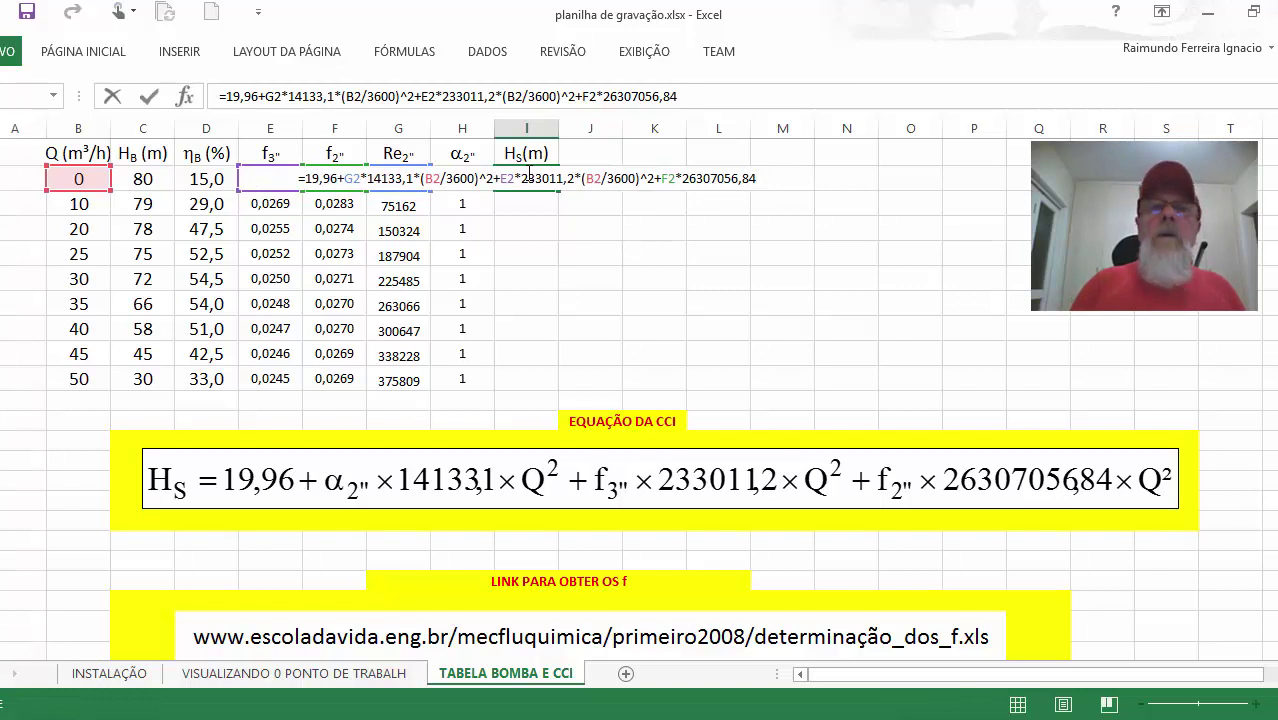
{"action": "type", "text": "*(B2/3600)^2"}
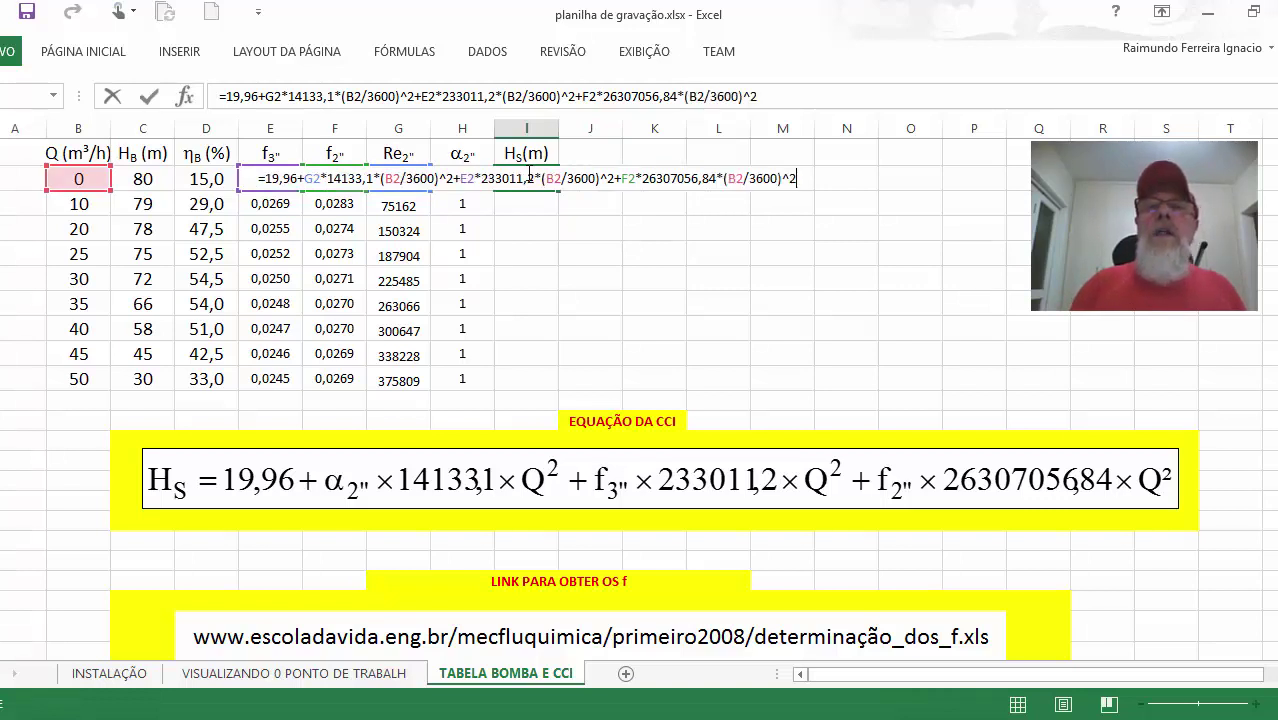
{"action": "key", "text": "Return"}
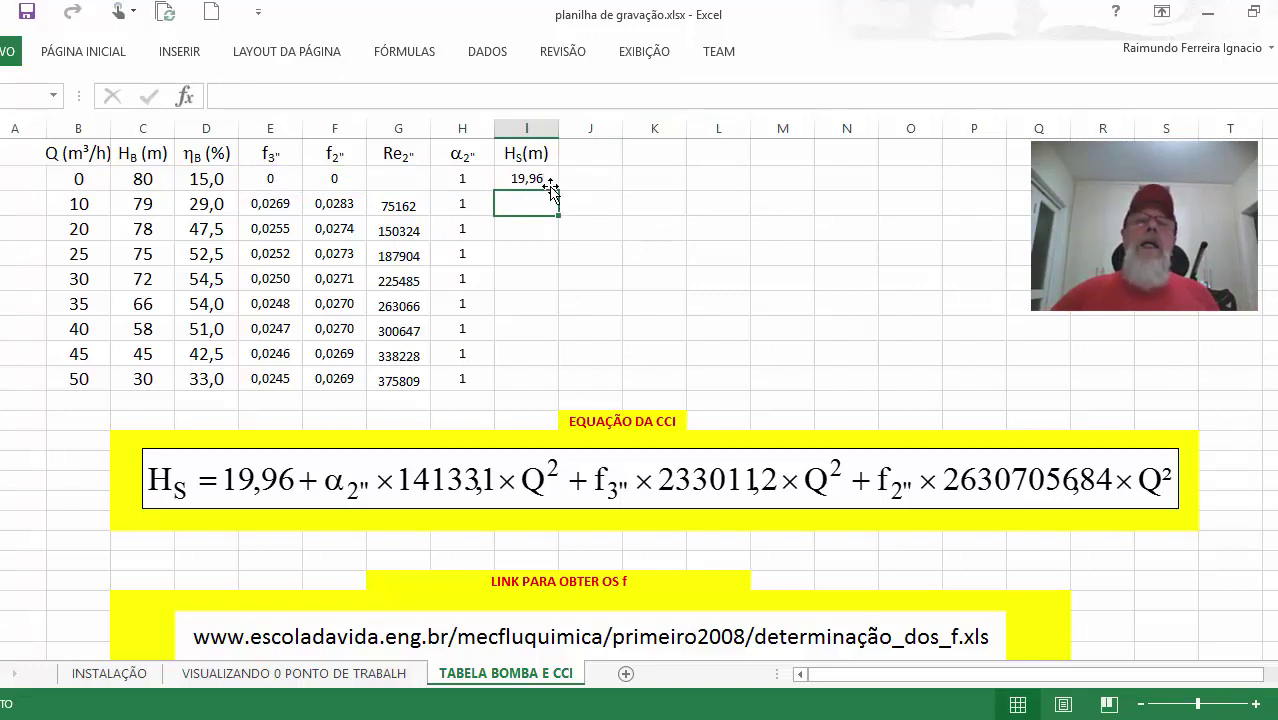
Fill the I2 formula down to I10, then reopen I2 in the formula bar.
{"action": "left_click", "coordinate": [549, 184]}
{"action": "left_click_drag", "start_coordinate": [561, 192], "coordinate": [555, 388]}
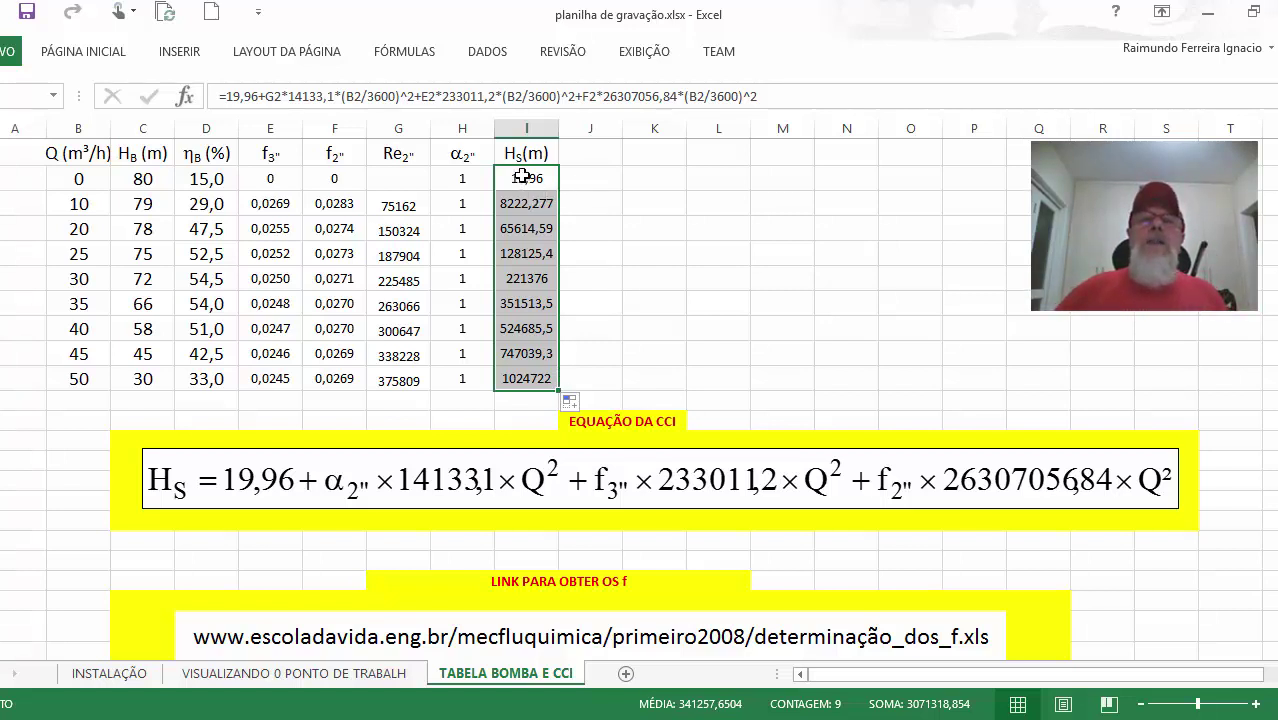
{"action": "left_click", "coordinate": [523, 177]}
{"action": "left_click", "coordinate": [578, 100]}
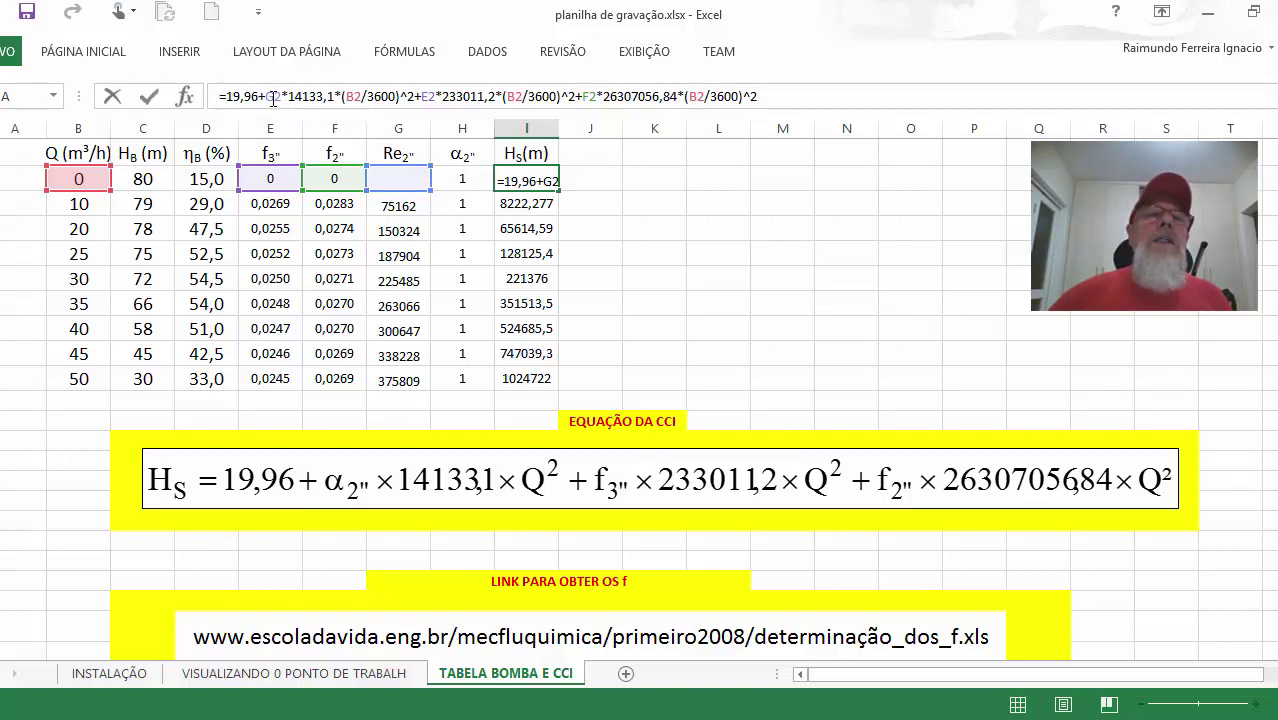
Replace G2 with H2 in the I2 formula and refill it down to I10.
{"action": "left_click", "coordinate": [458, 174]}
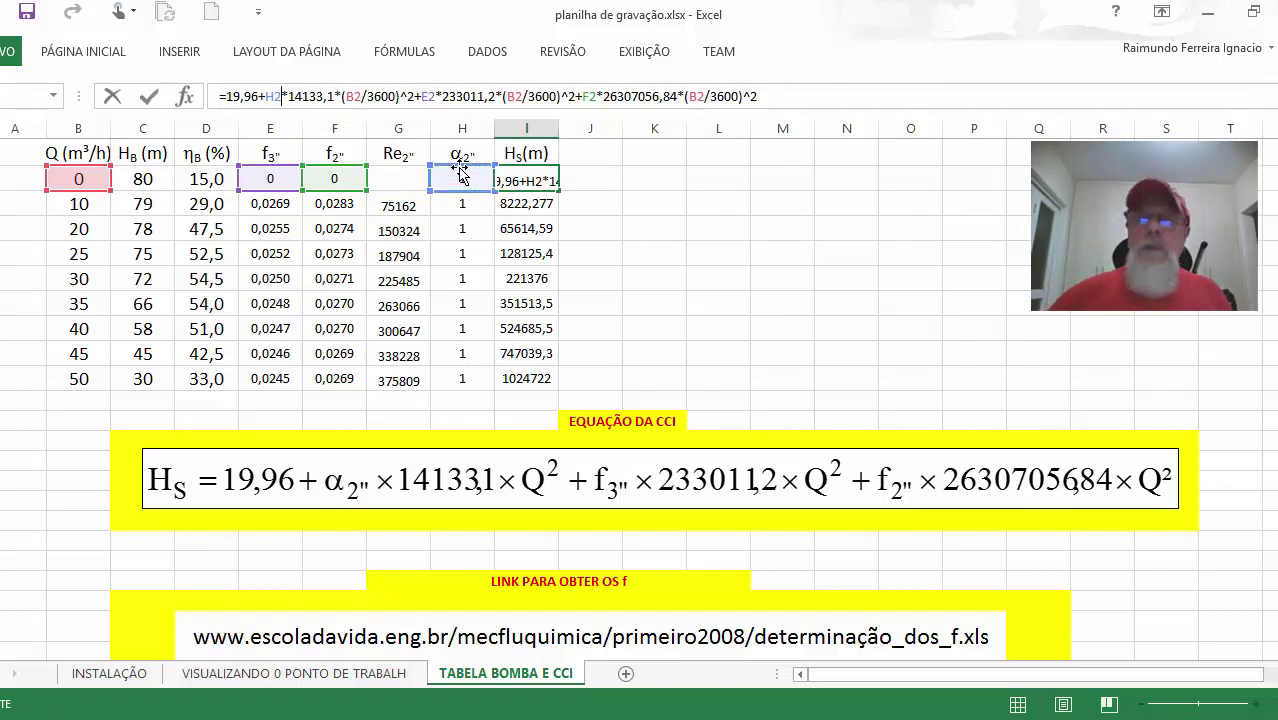
{"action": "key", "text": "Return"}
{"action": "left_click", "coordinate": [543, 176]}
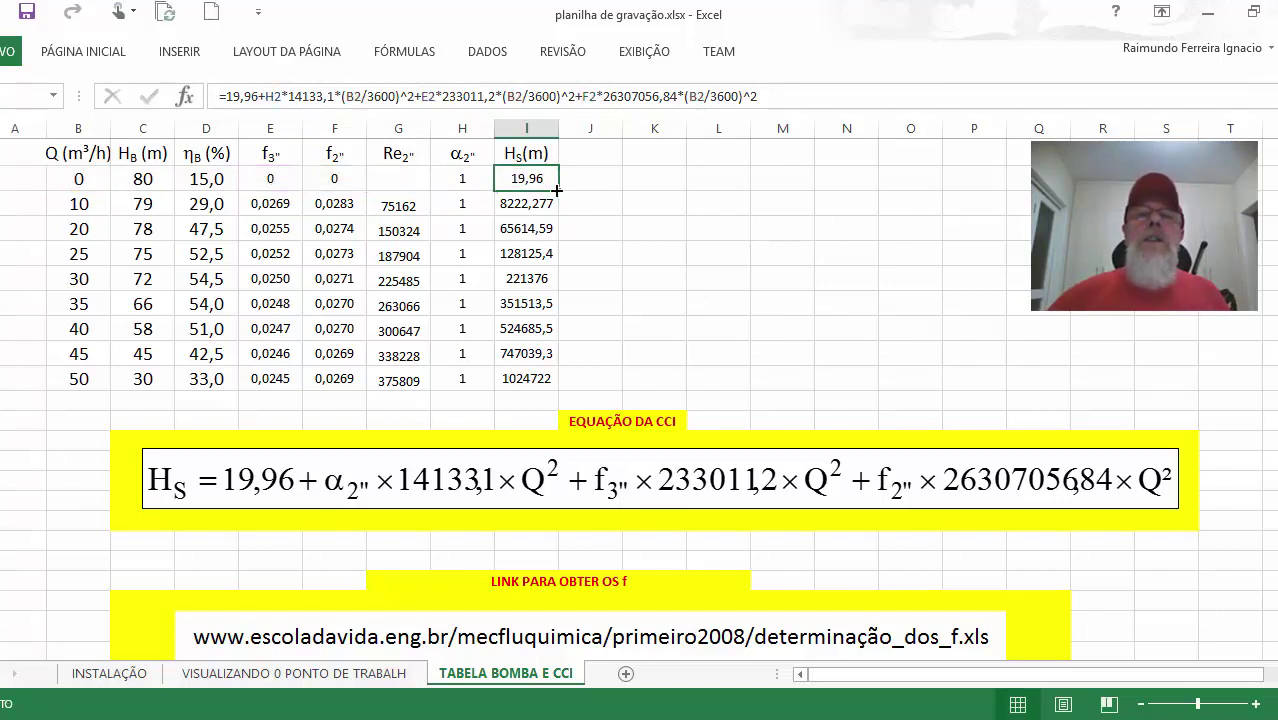
{"action": "left_click_drag", "start_coordinate": [561, 191], "coordinate": [570, 388]}
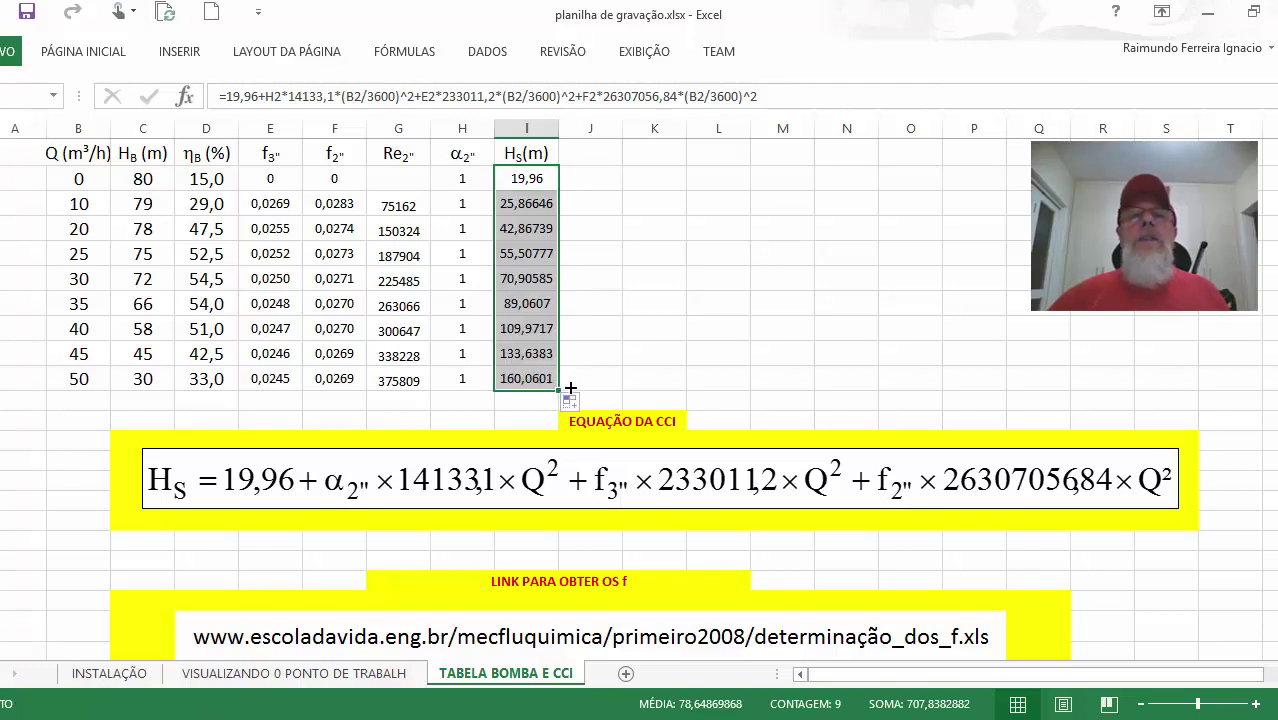
{"action": "left_click_drag", "start_coordinate": [526, 207], "coordinate": [526, 378]}
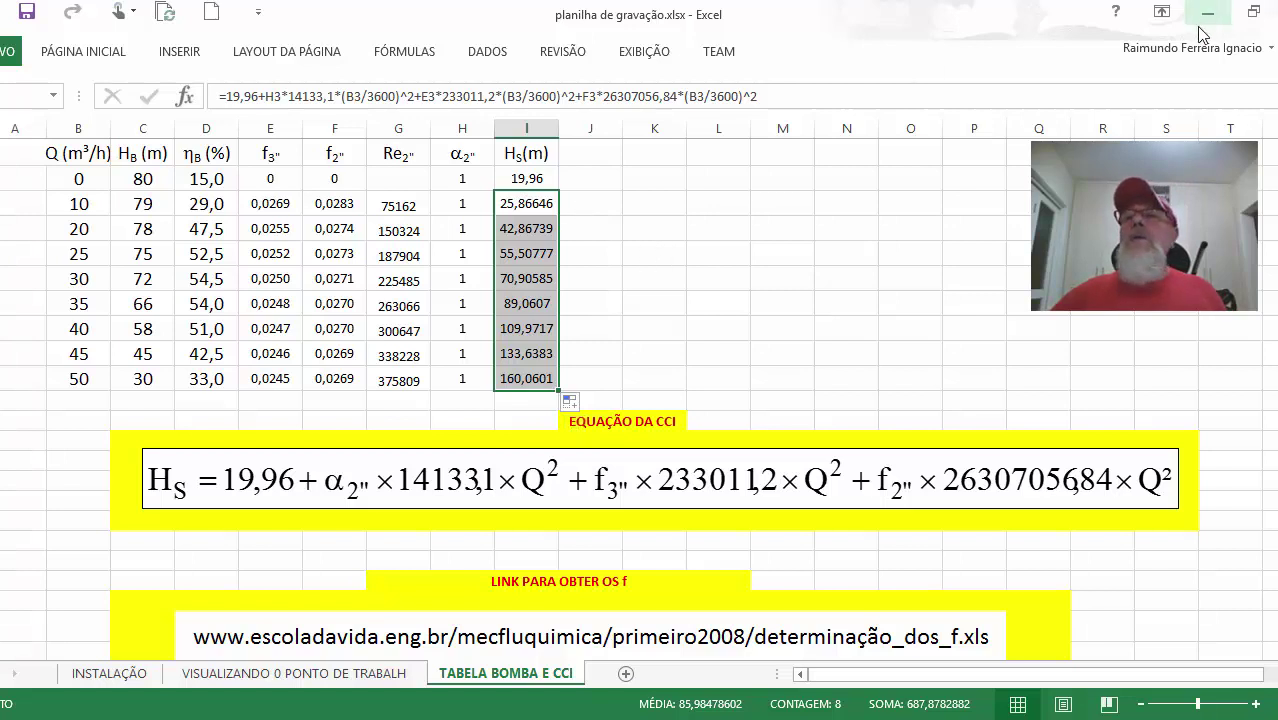
Keep the full ribbon visible and show the HS(m) values in column I with two decimals (25,87 to 160,06).
{"action": "left_click", "coordinate": [1161, 14]}
{"action": "left_click", "coordinate": [1080, 168]}
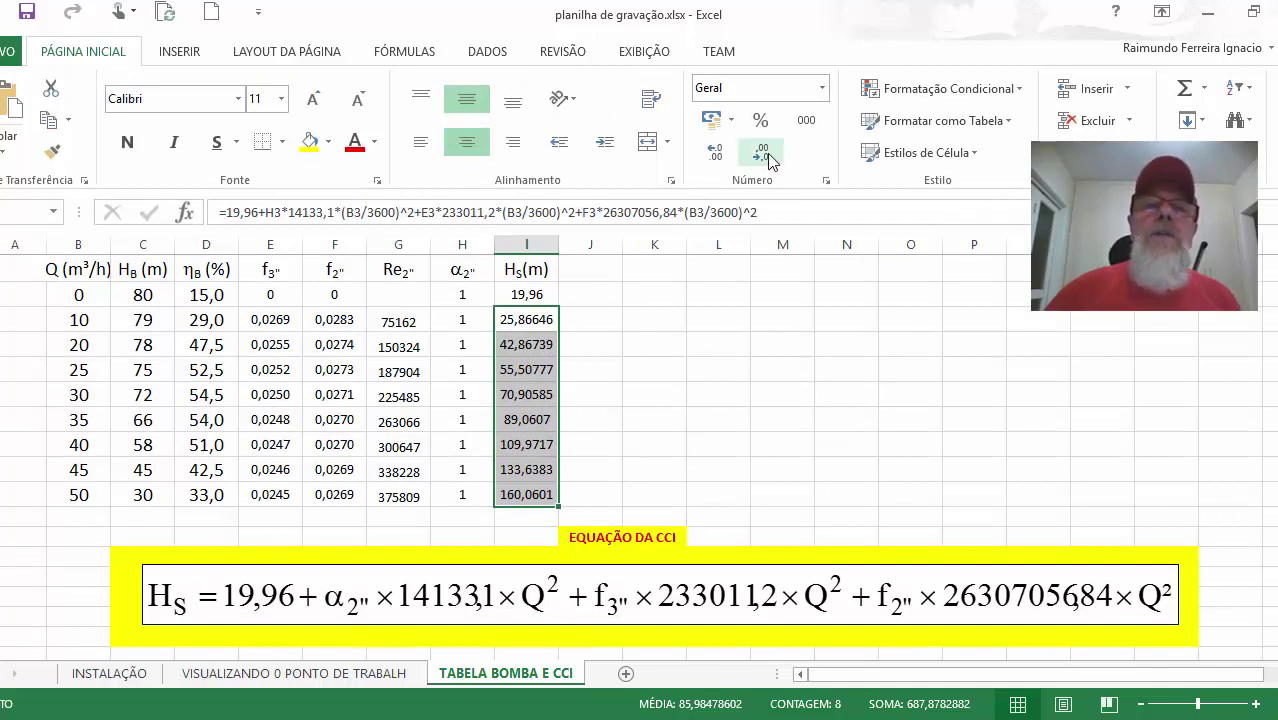
{"action": "left_click", "coordinate": [762, 153]}
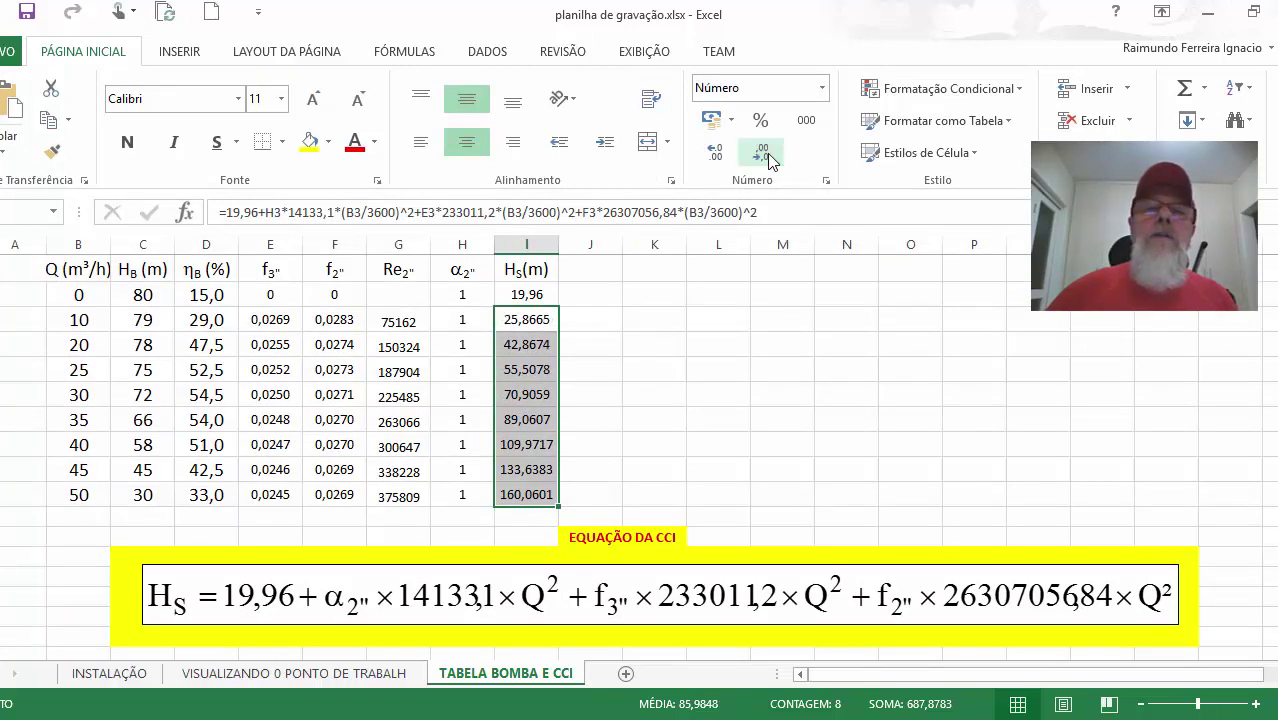
{"action": "left_click", "coordinate": [762, 153]}
{"action": "left_click", "coordinate": [762, 153]}
{"action": "left_click", "coordinate": [698, 419]}
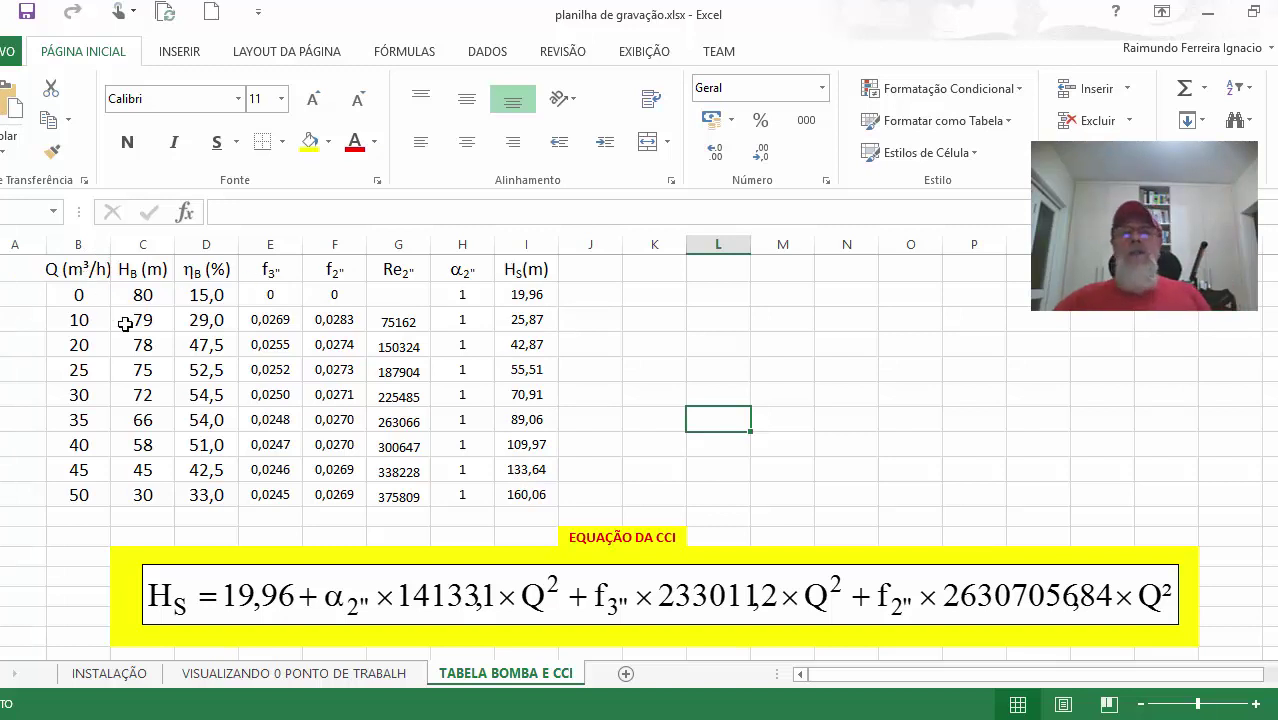
{"action": "left_click", "coordinate": [380, 673]}
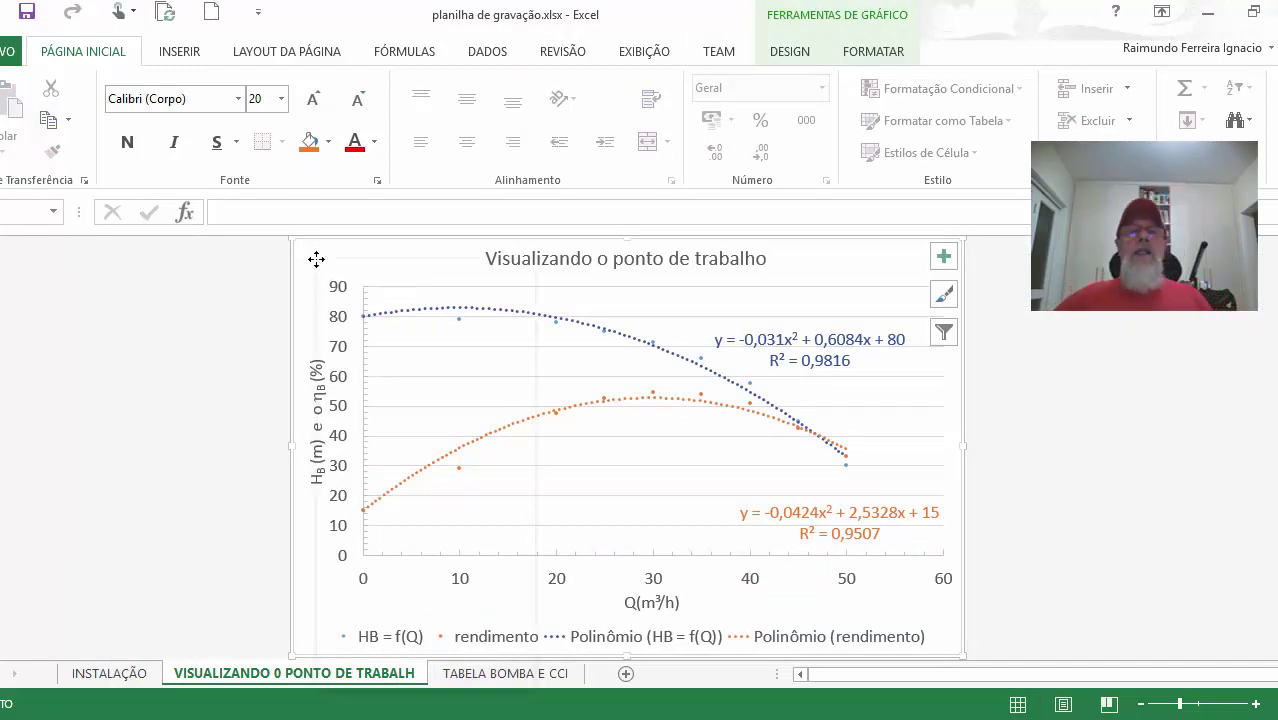
Add a series named CCI with X values B2:B10 and Y values I2:I10 from TABELA BOMBA E CCI.
{"action": "right_click", "coordinate": [316, 259]}
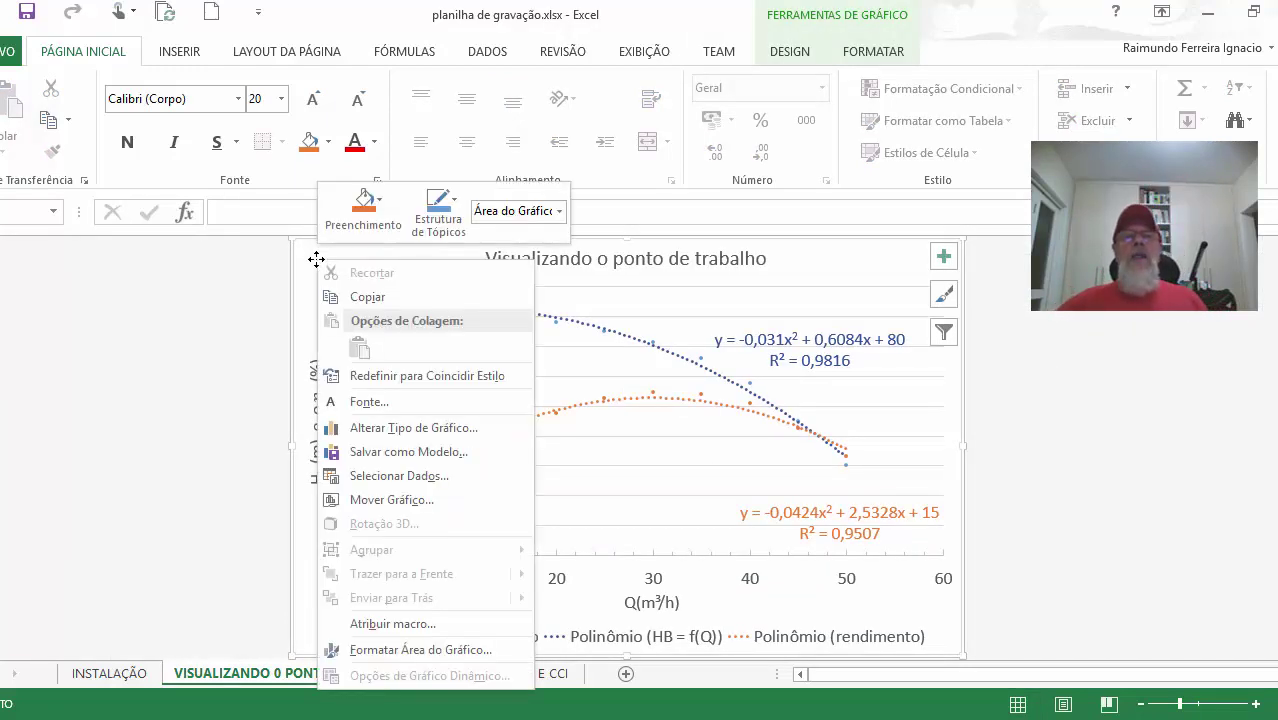
{"action": "left_click", "coordinate": [381, 476]}
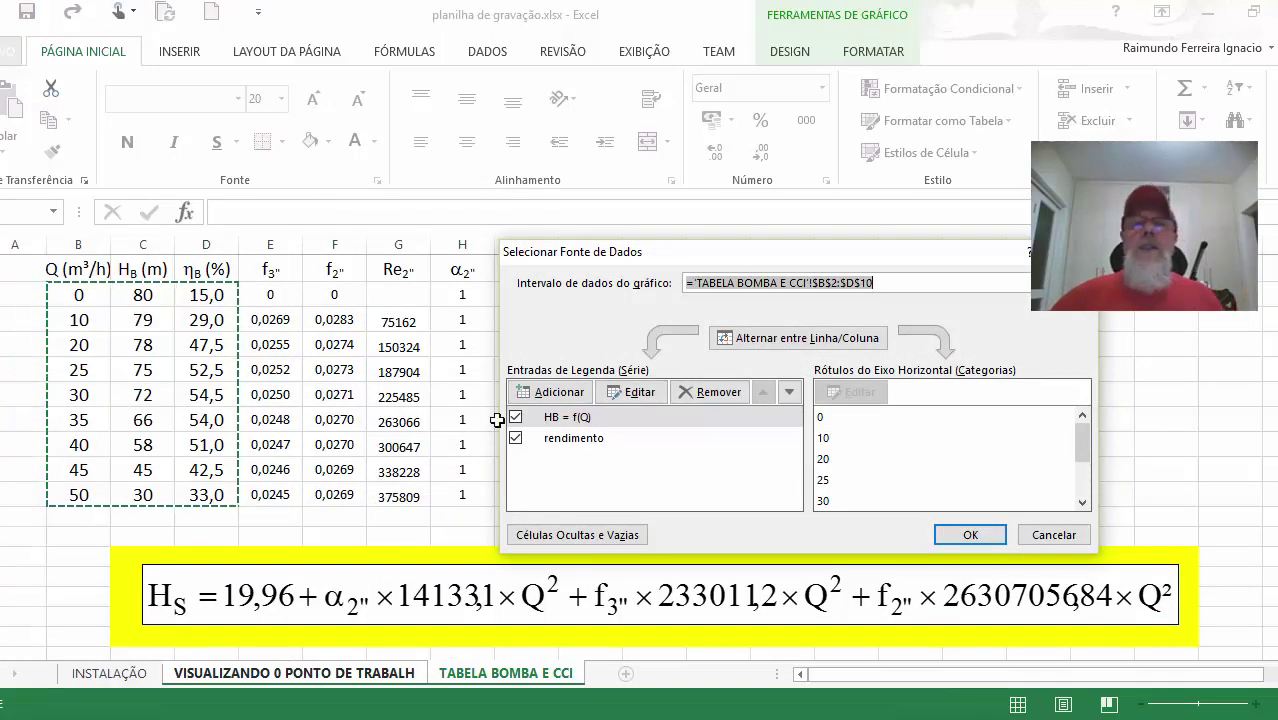
{"action": "left_click", "coordinate": [550, 392]}
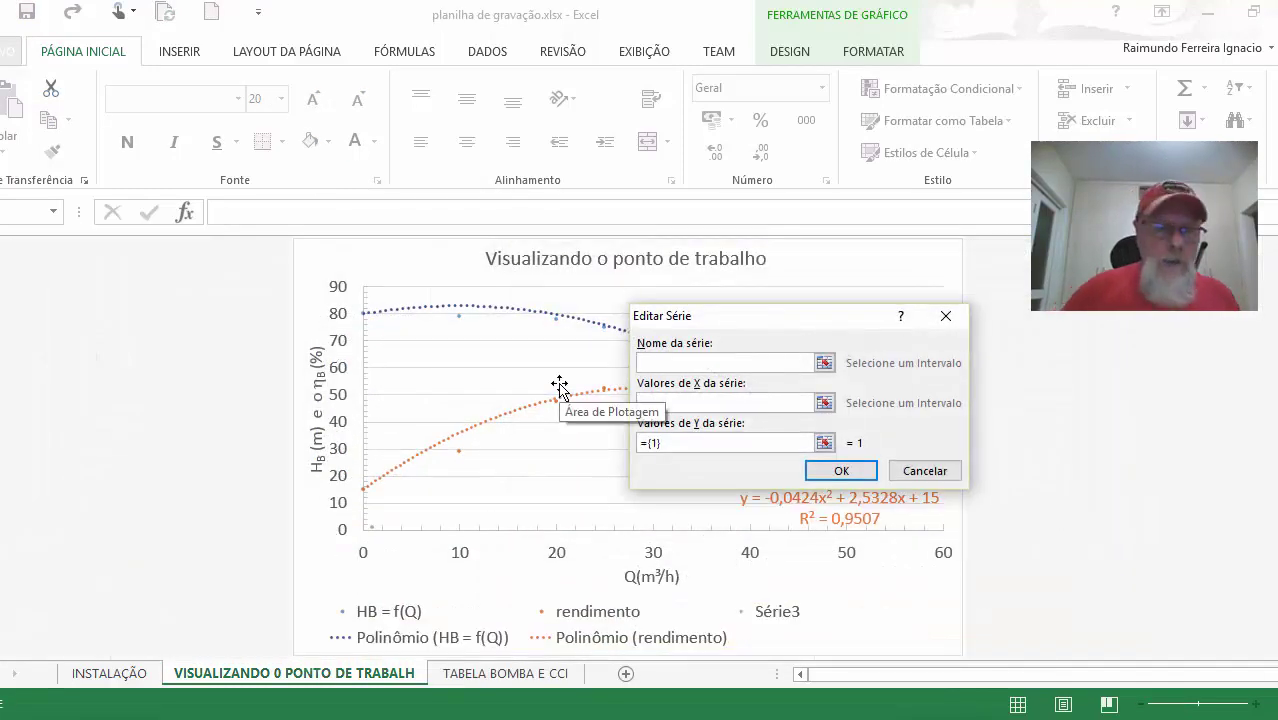
{"action": "type", "text": "CC"}
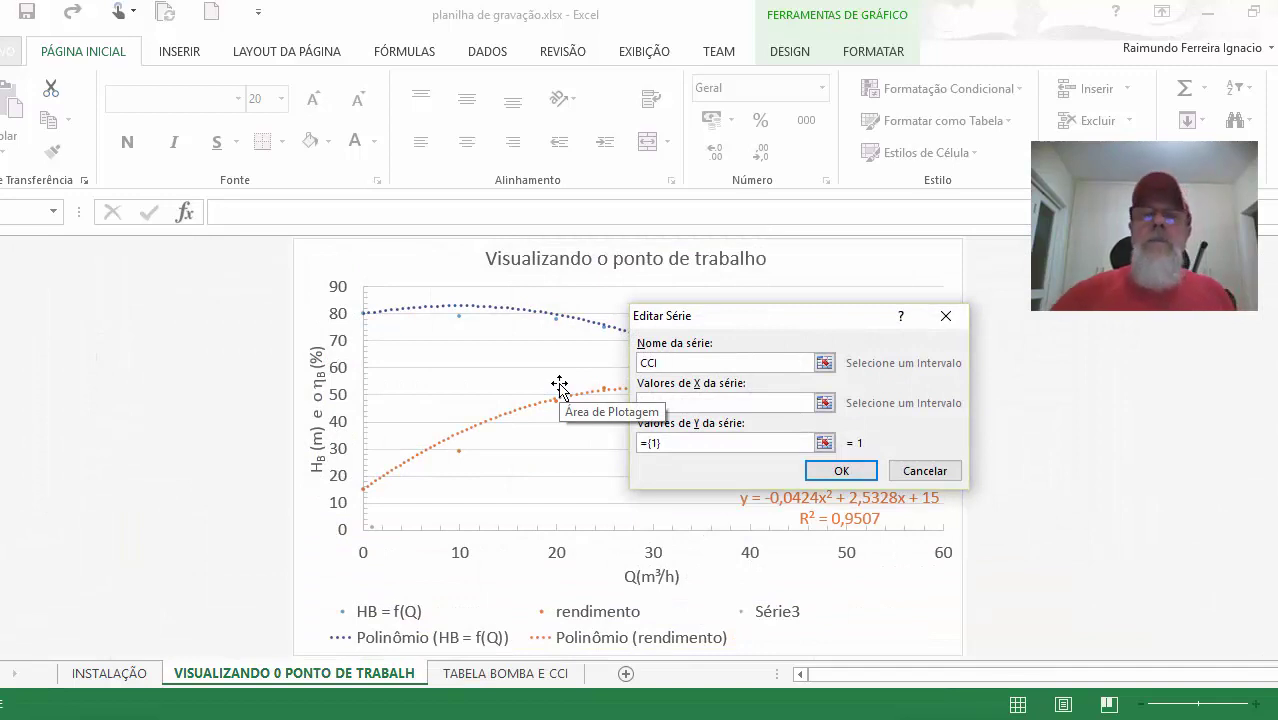
{"action": "type", "text": "I"}
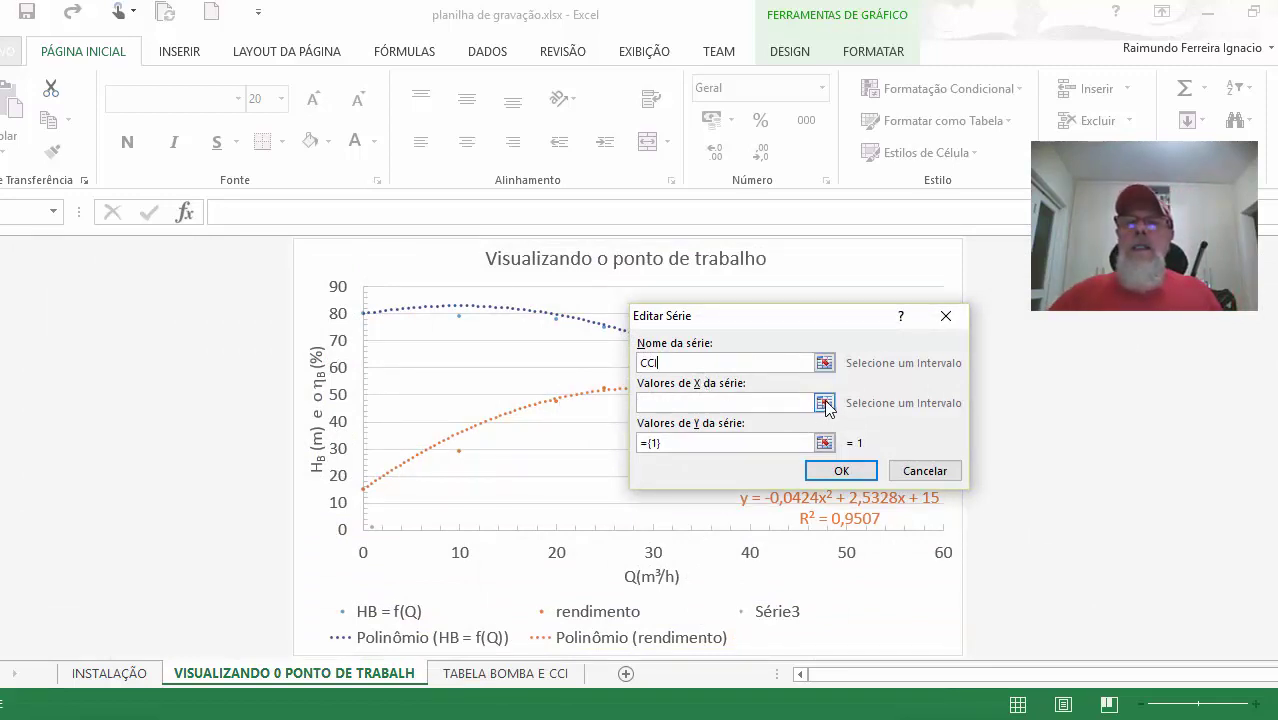
{"action": "left_click", "coordinate": [824, 403]}
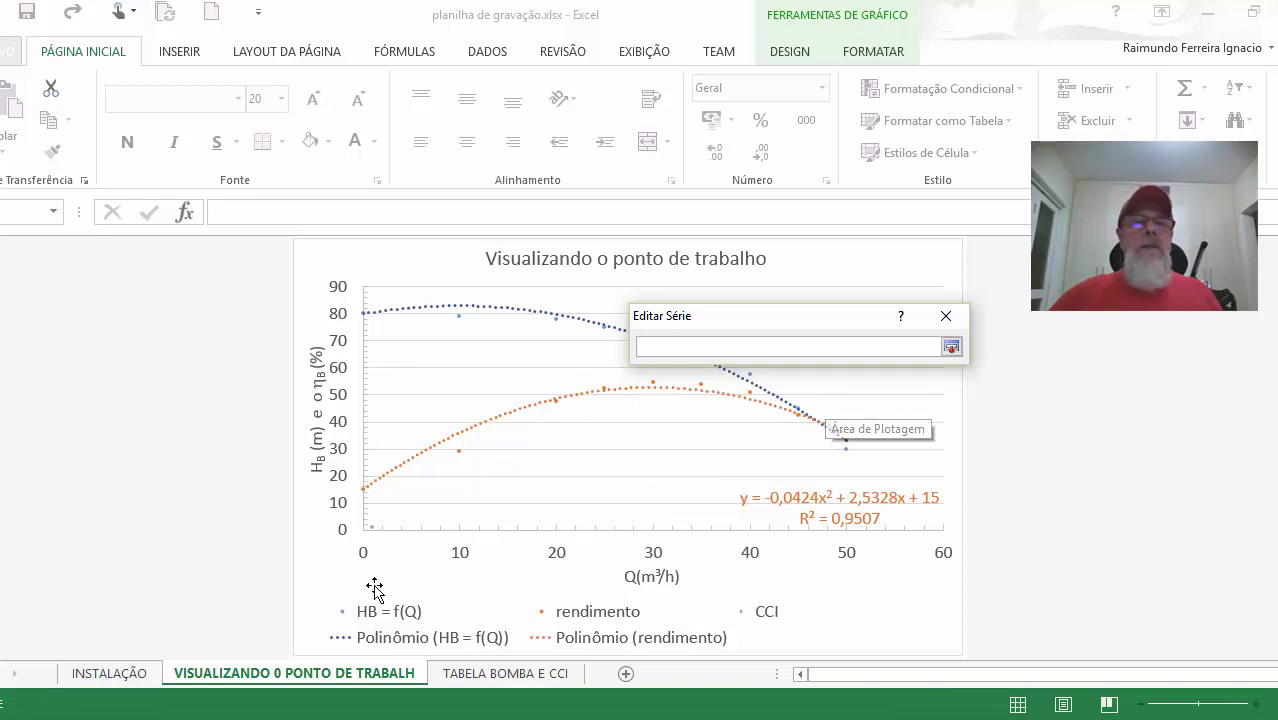
{"action": "left_click", "coordinate": [460, 676]}
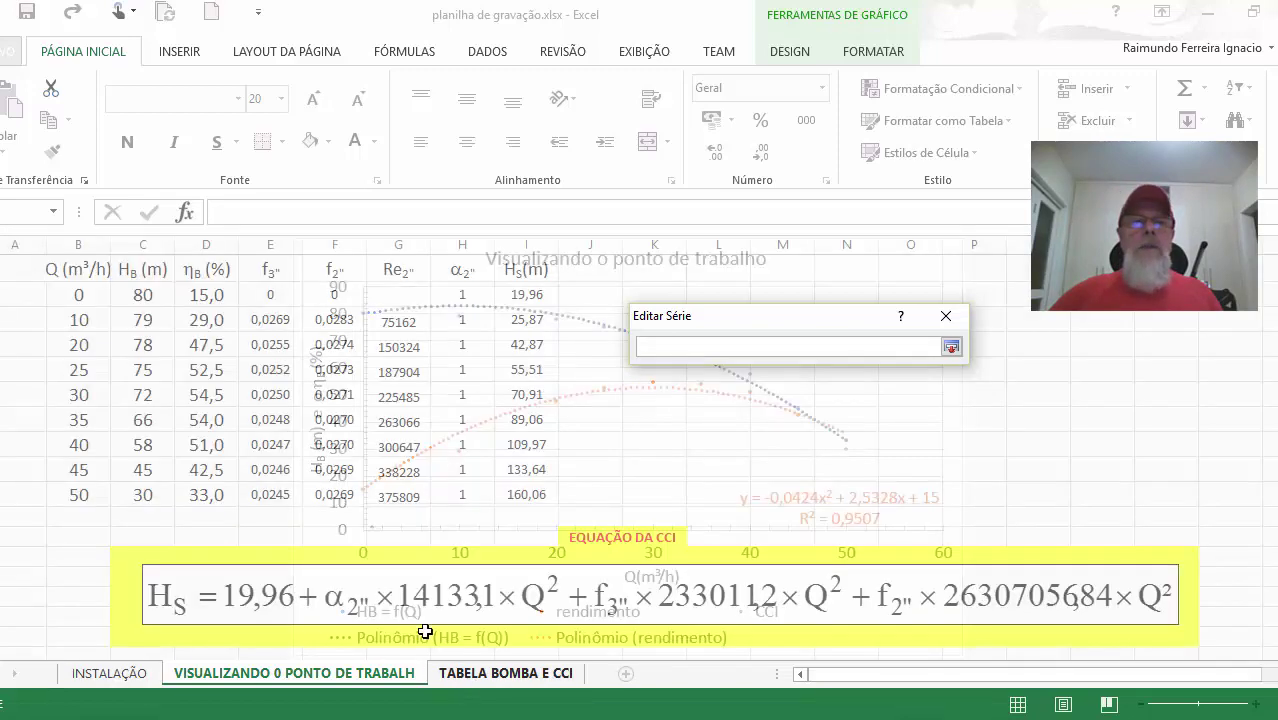
{"action": "left_click_drag", "start_coordinate": [92, 292], "coordinate": [101, 489]}
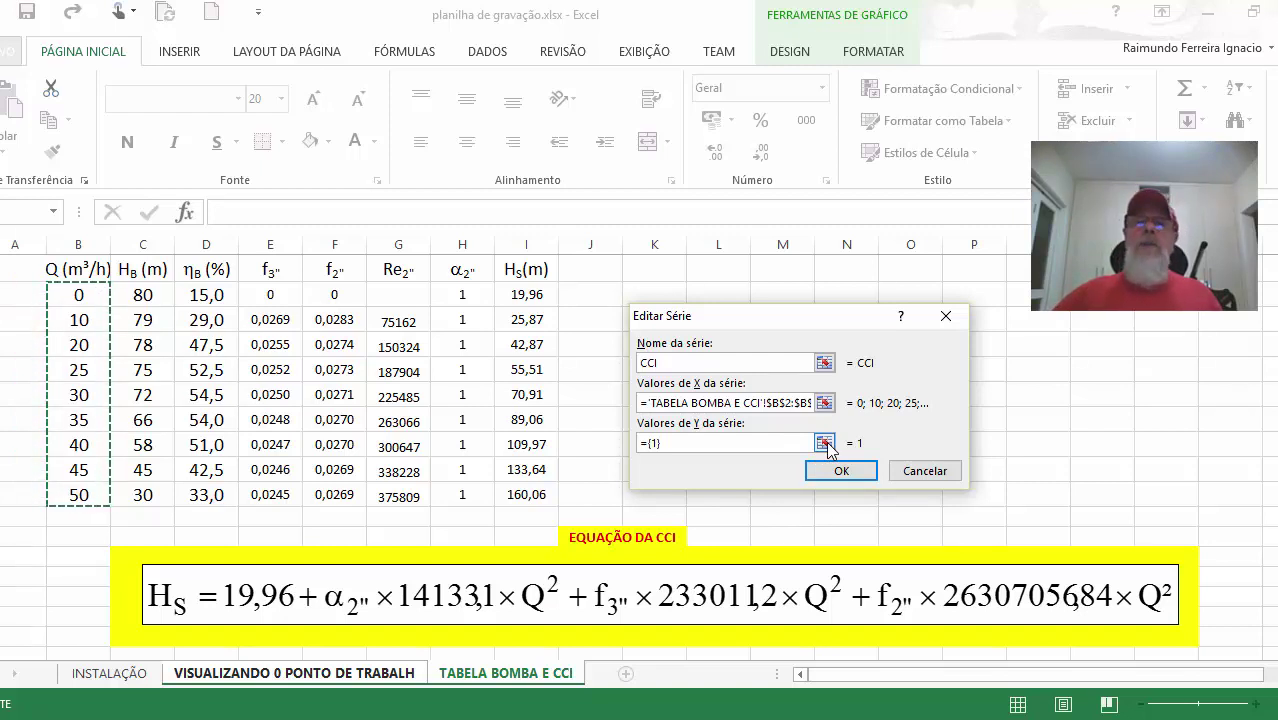
{"action": "left_click", "coordinate": [824, 443]}
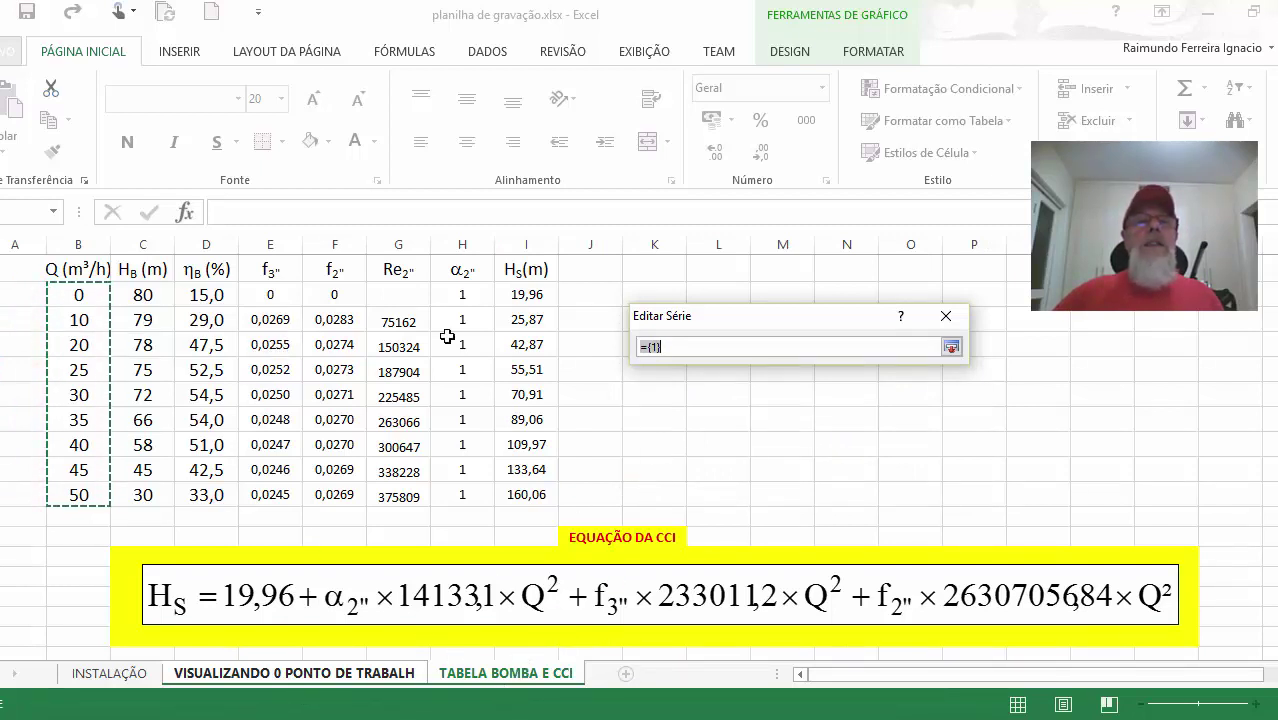
{"action": "left_click_drag", "start_coordinate": [526, 294], "coordinate": [543, 493]}
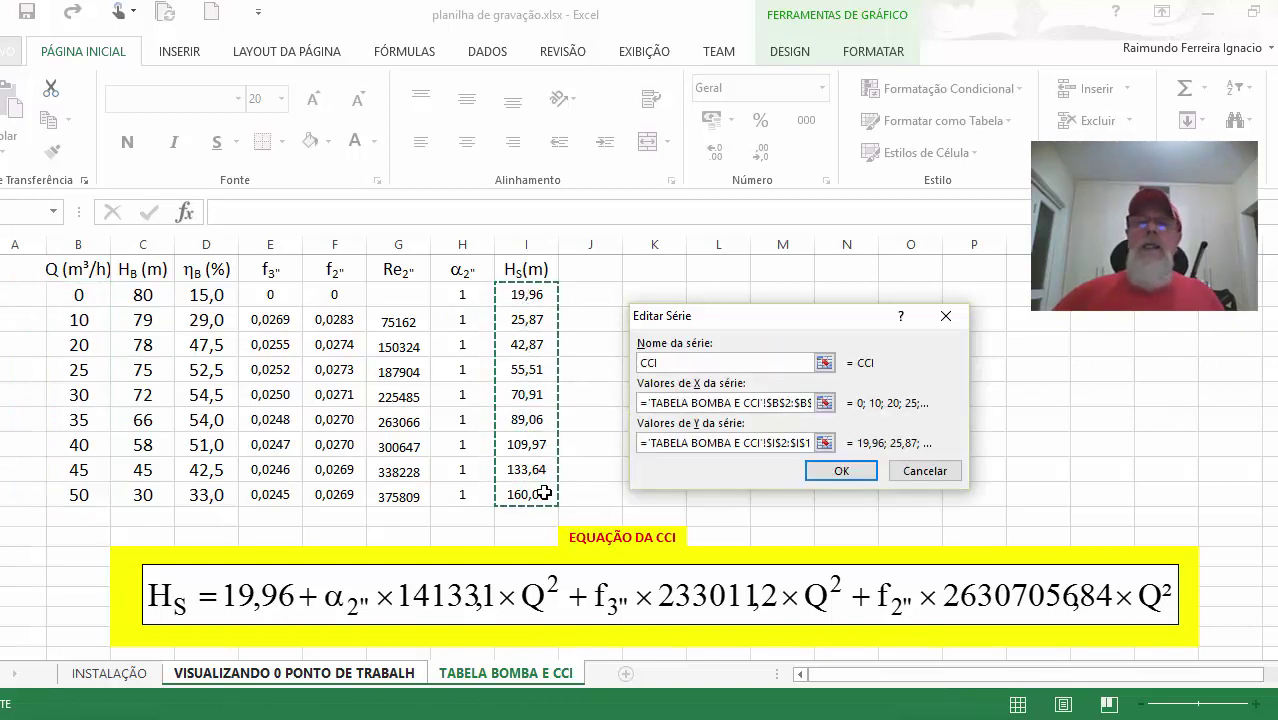
{"action": "left_click", "coordinate": [838, 474]}
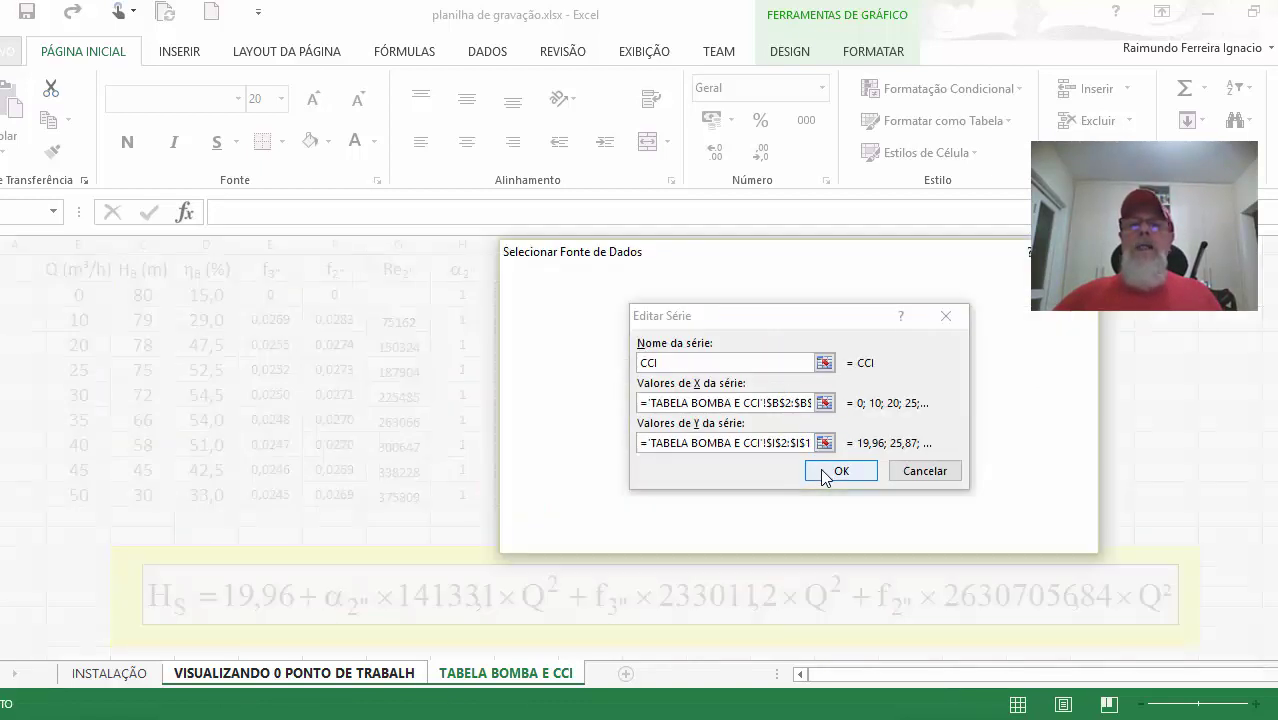
Move the blue equation to the plot's upper left and the orange one just above the x-axis.
{"action": "left_click", "coordinate": [951, 545]}
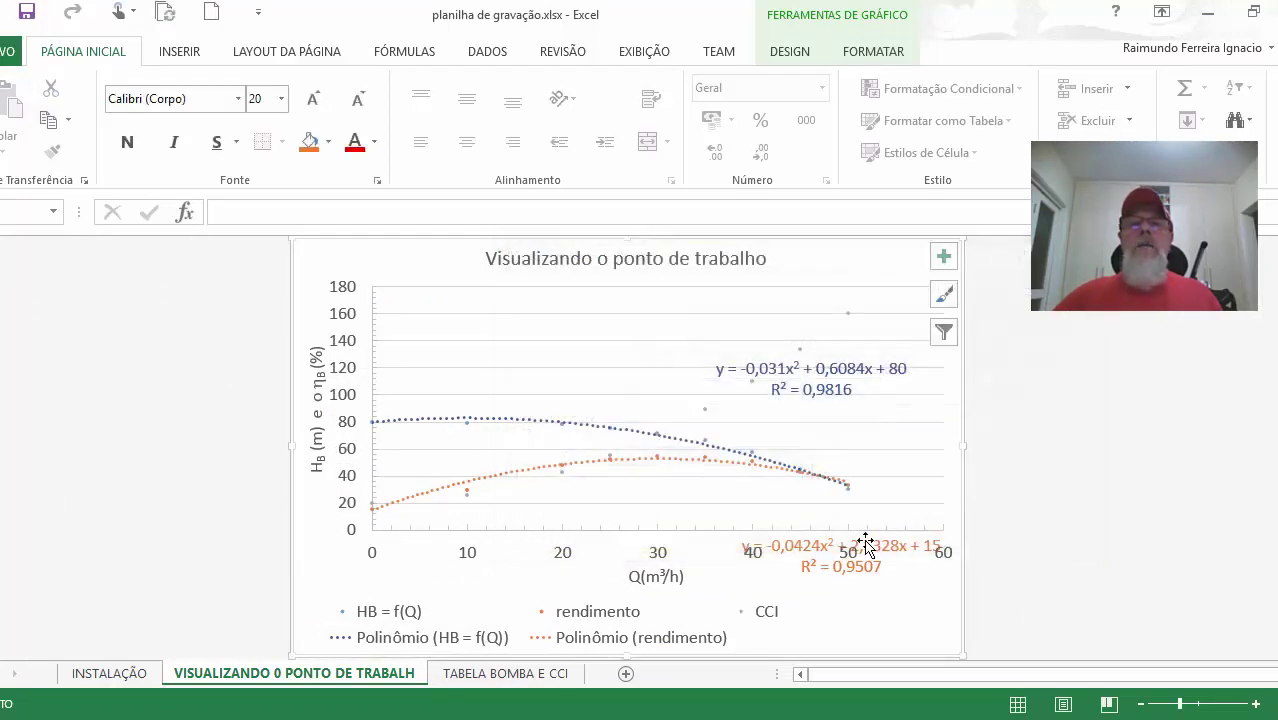
{"action": "left_click", "coordinate": [789, 365]}
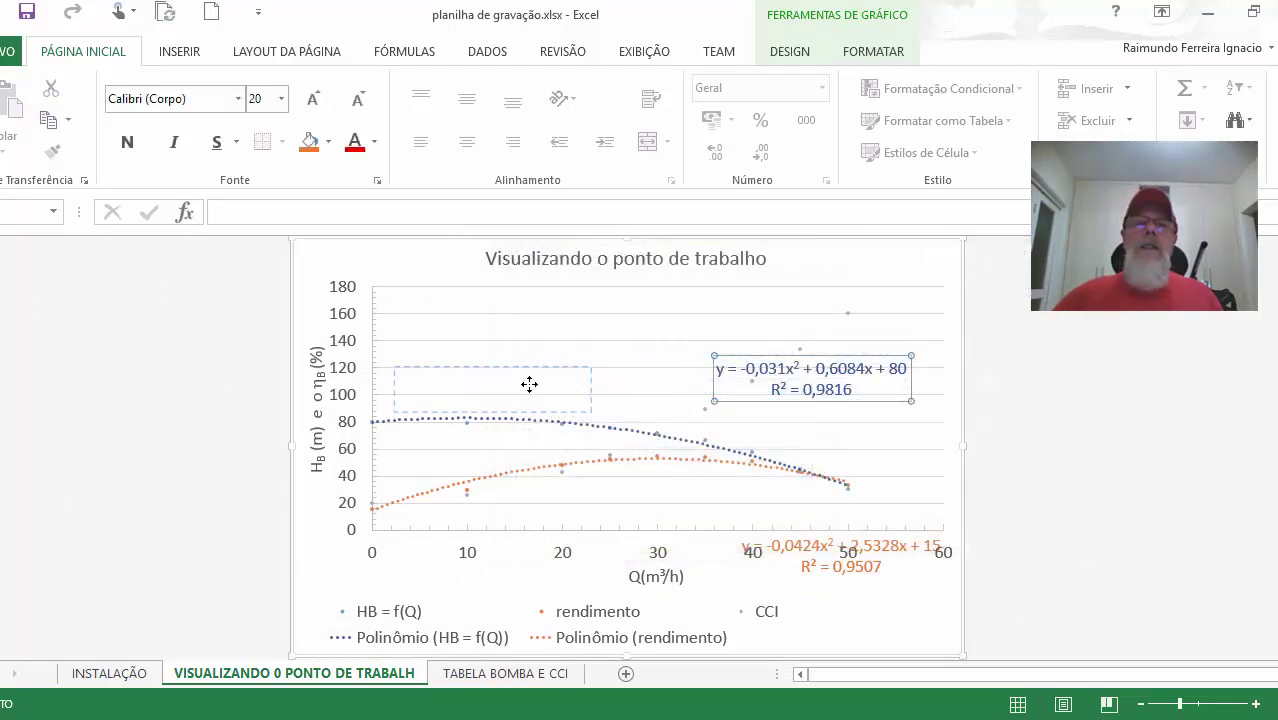
{"action": "left_click_drag", "start_coordinate": [529, 384], "coordinate": [548, 388]}
{"action": "left_click", "coordinate": [831, 545]}
{"action": "left_click_drag", "start_coordinate": [831, 545], "coordinate": [730, 500]}
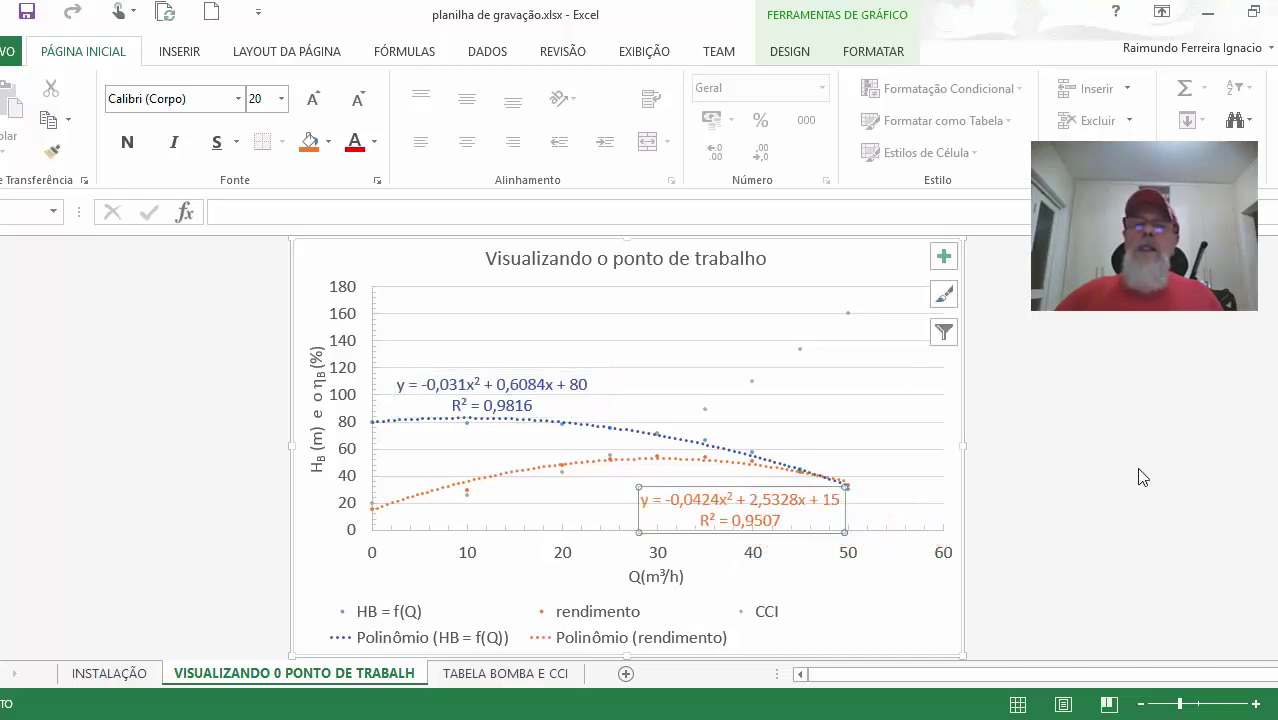
{"action": "left_click", "coordinate": [1091, 463]}
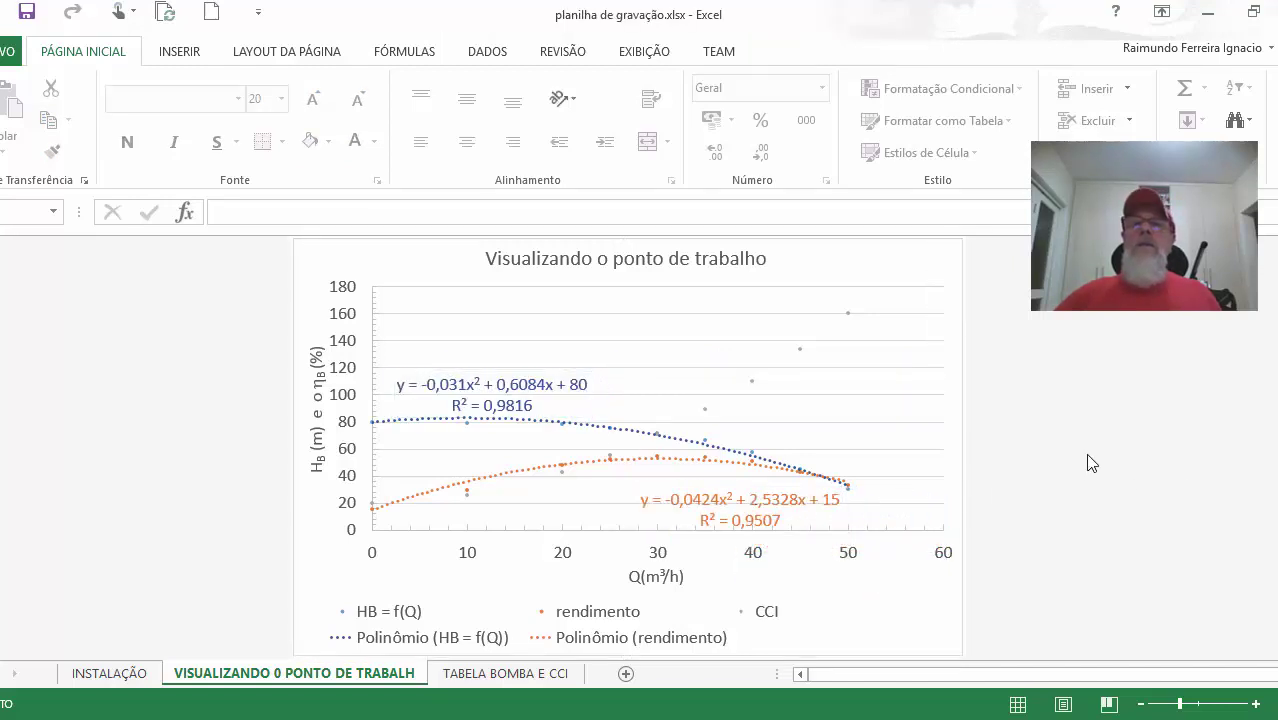
Add a trendline to the CCI series with a 4 pt line width.
{"action": "right_click", "coordinate": [799, 348]}
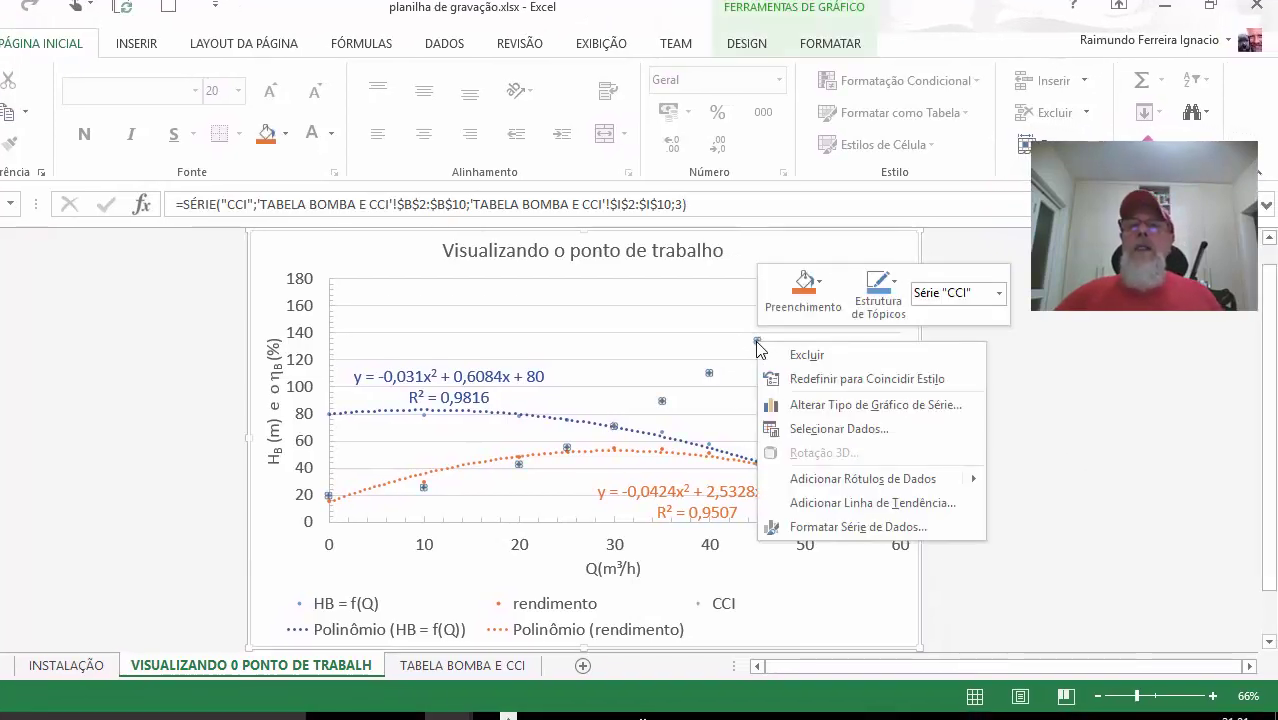
{"action": "left_click", "coordinate": [841, 505]}
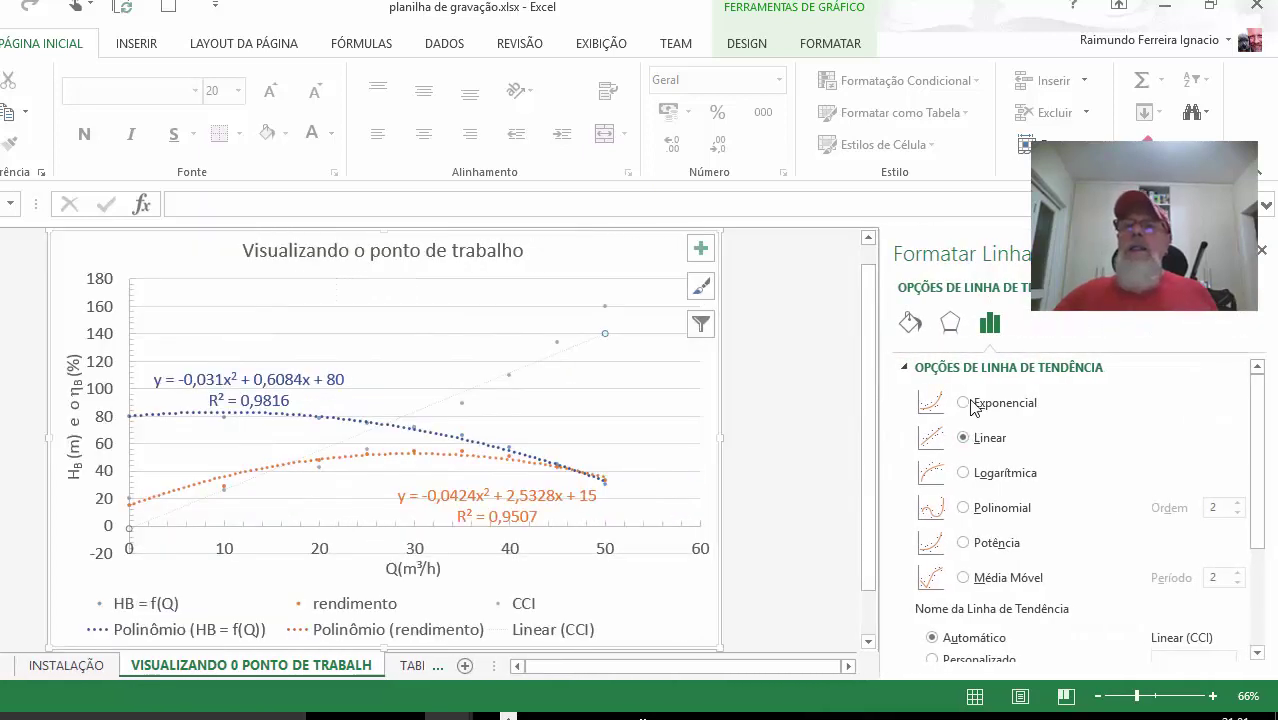
{"action": "left_click", "coordinate": [910, 322]}
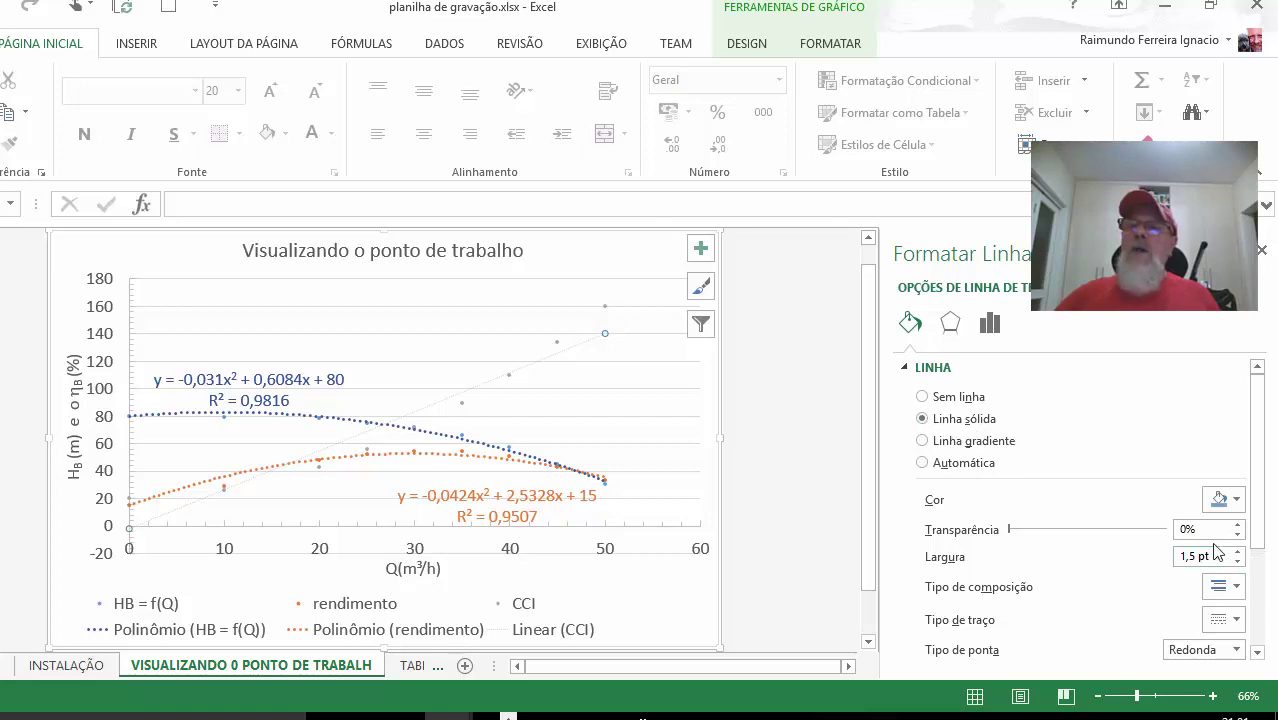
{"action": "left_click", "coordinate": [1237, 553]}
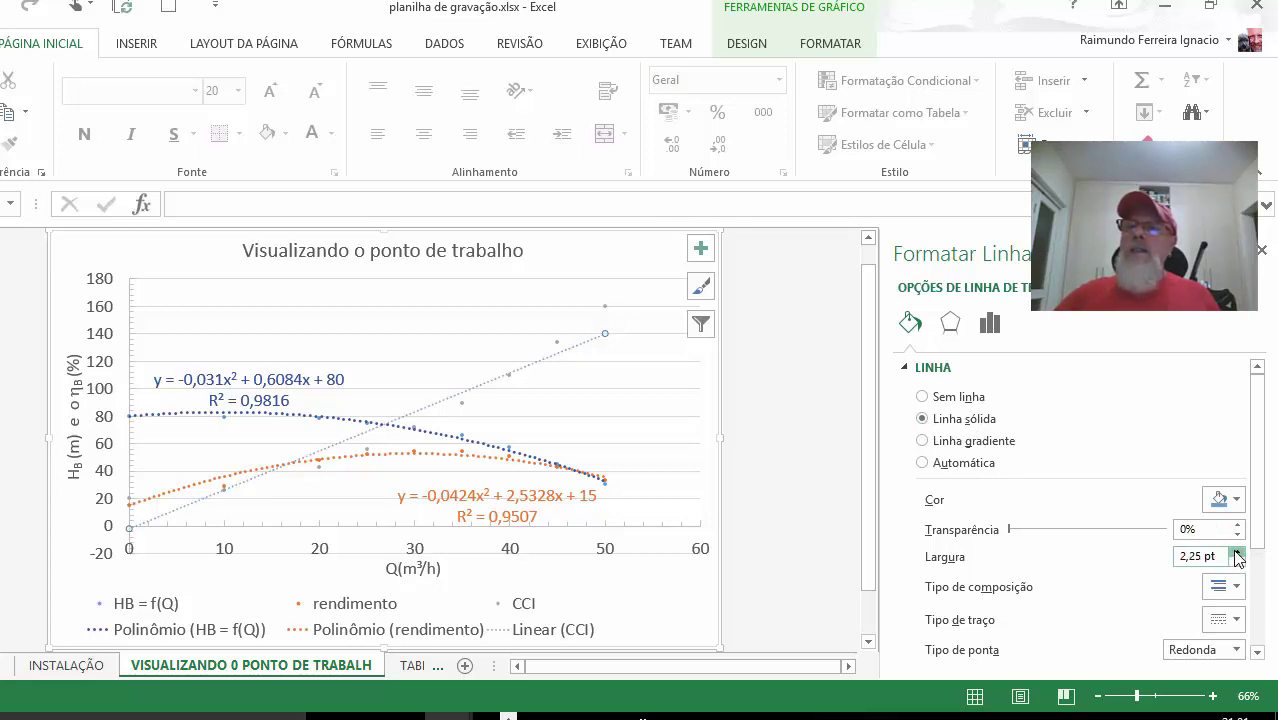
{"action": "left_click", "coordinate": [1237, 553]}
{"action": "left_click", "coordinate": [1237, 553]}
{"action": "left_click", "coordinate": [1237, 553]}
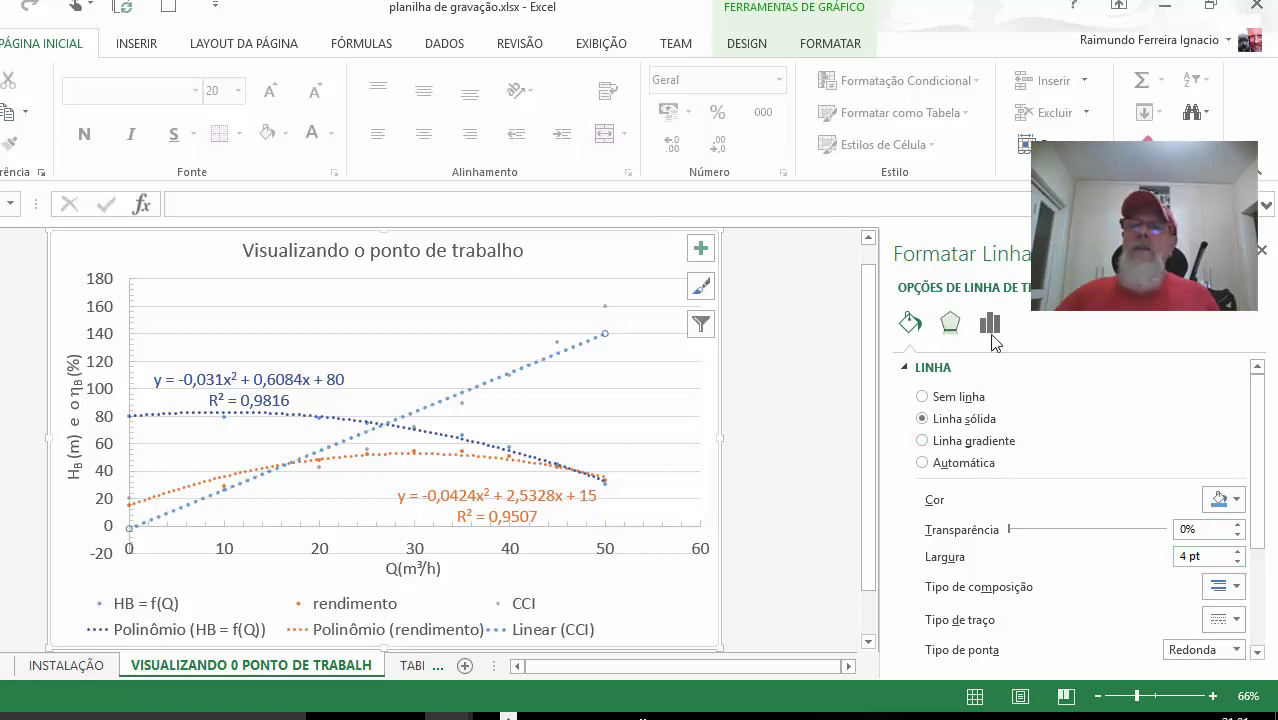
Make the CCI trendline polynomial with intercept 19,96, displaying its equation and R².
{"action": "left_click", "coordinate": [990, 322]}
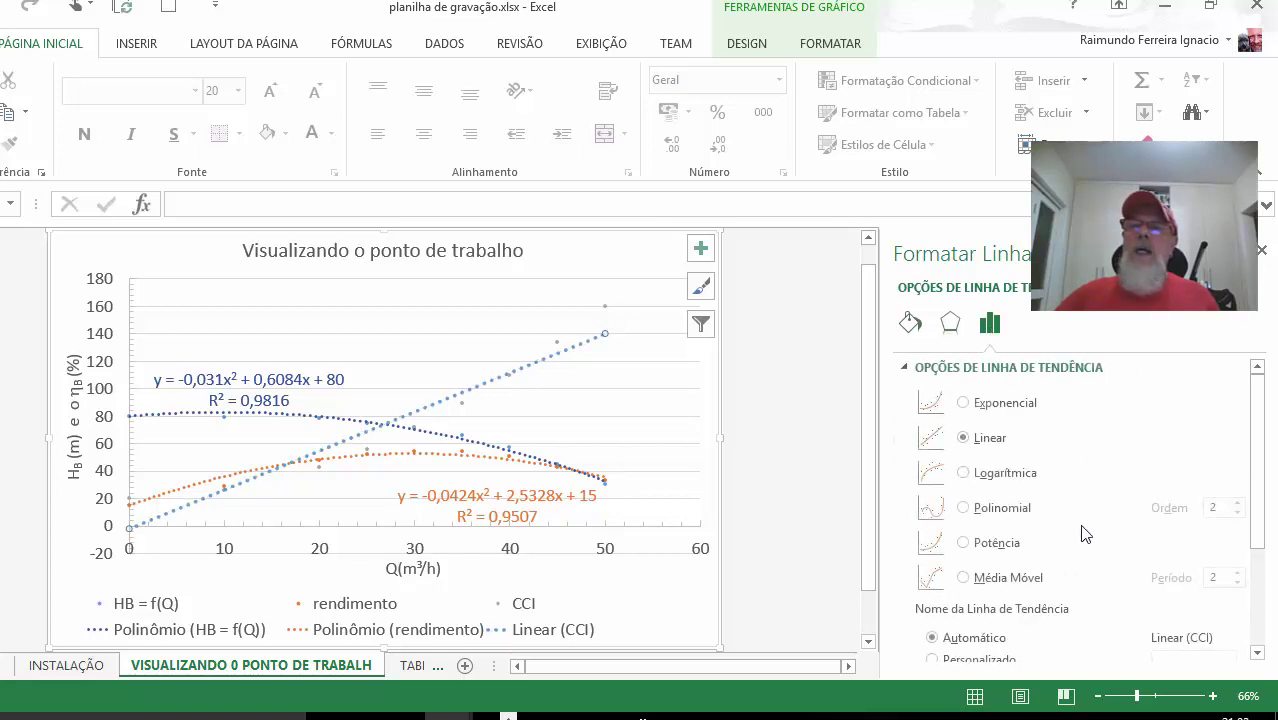
{"action": "left_click", "coordinate": [964, 508]}
{"action": "left_click_drag", "start_coordinate": [1256, 515], "coordinate": [1256, 612]}
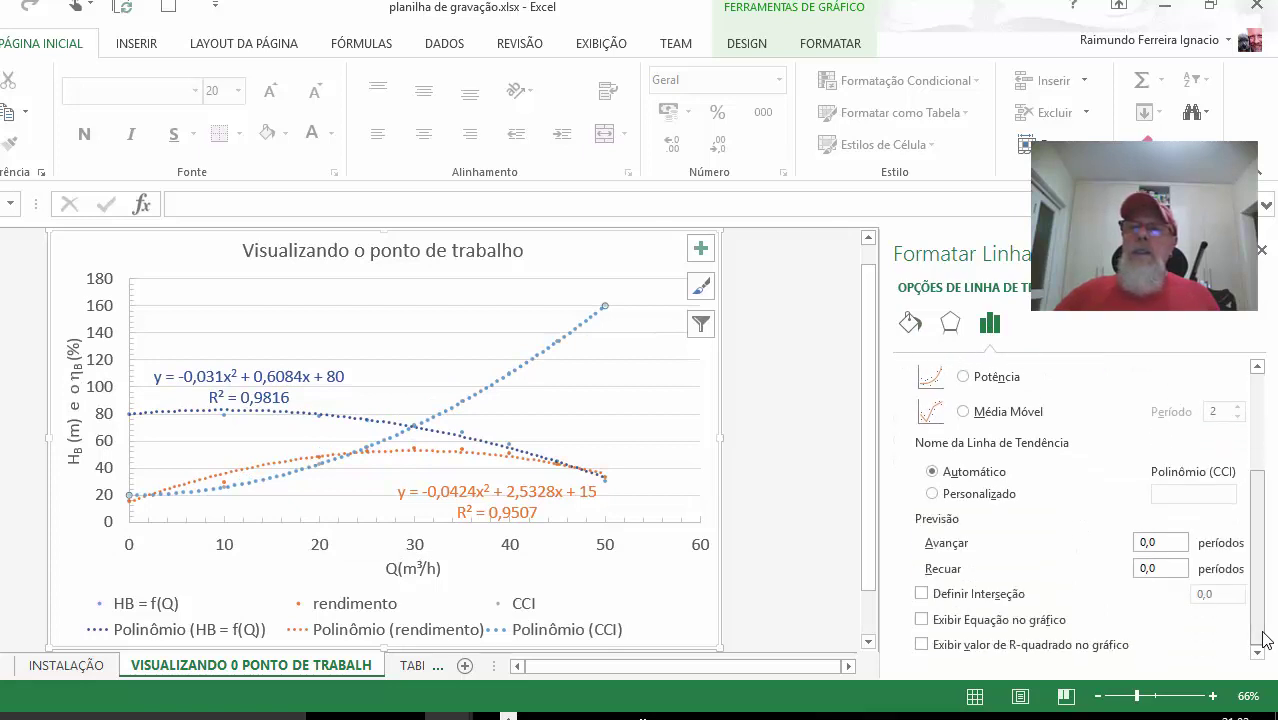
{"action": "left_click", "coordinate": [922, 593]}
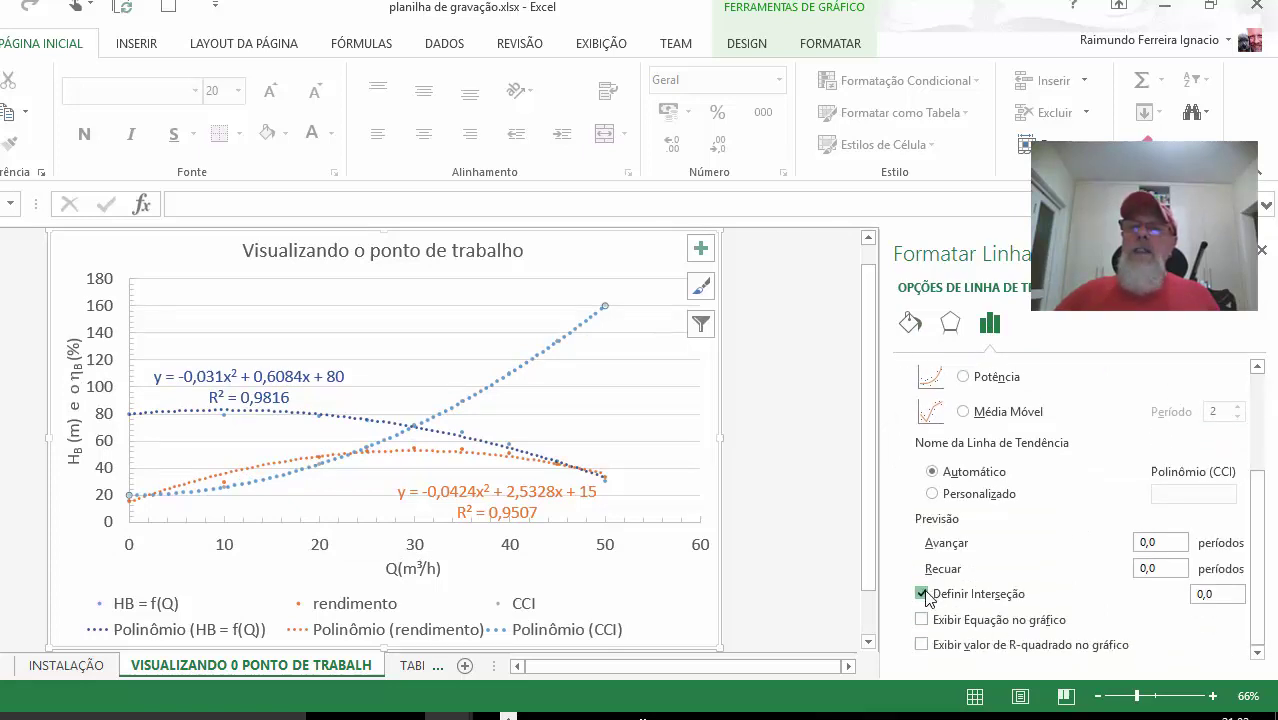
{"action": "double_click", "coordinate": [1200, 594]}
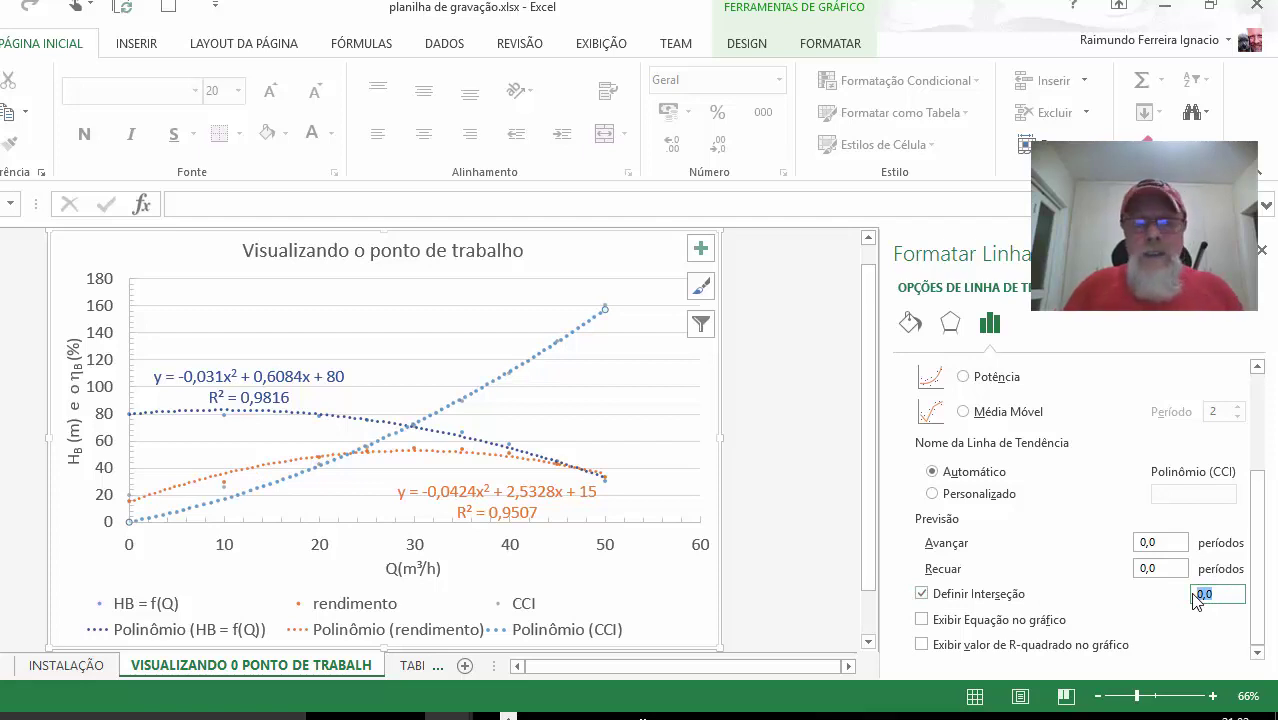
{"action": "type", "text": "19,96"}
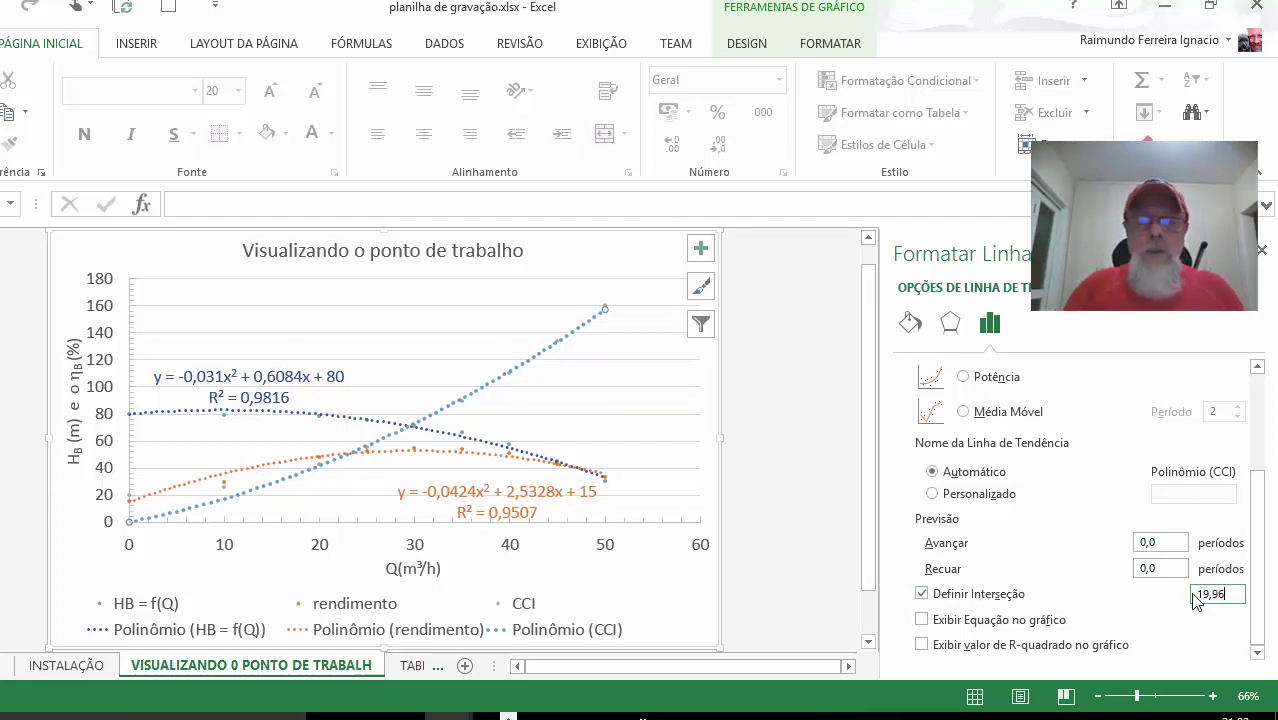
{"action": "left_click", "coordinate": [922, 620]}
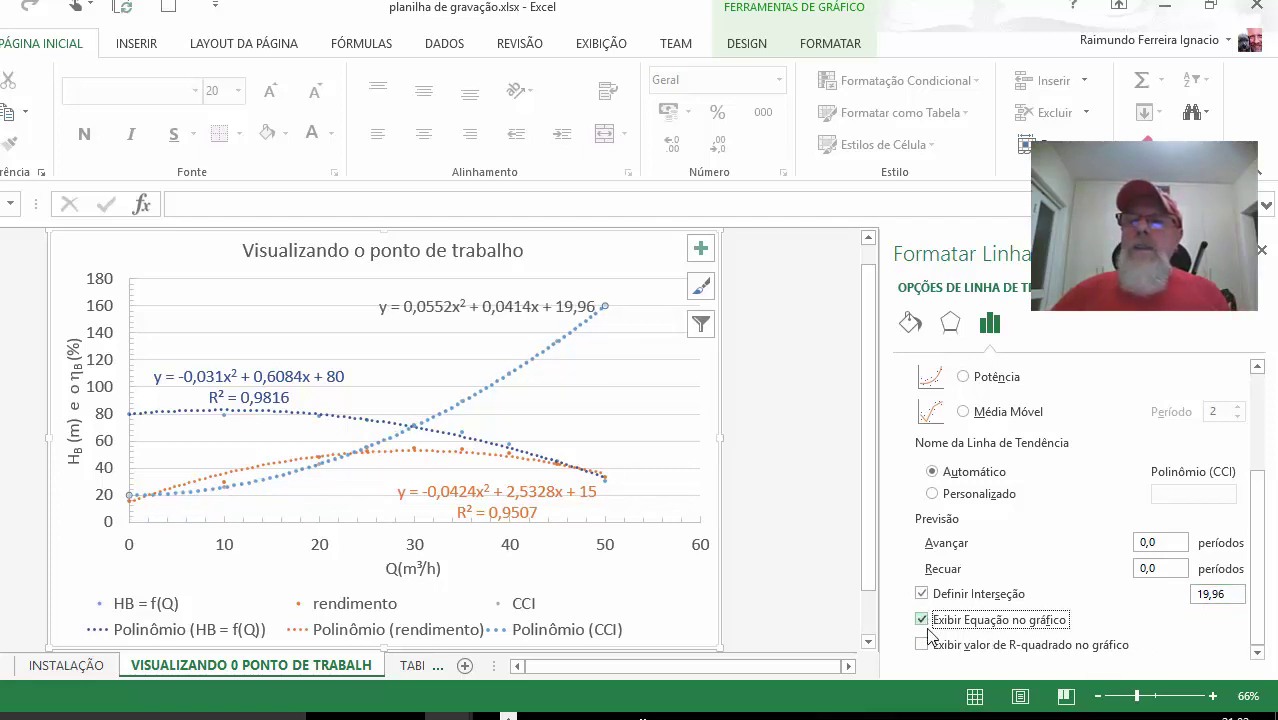
{"action": "left_click", "coordinate": [922, 645]}
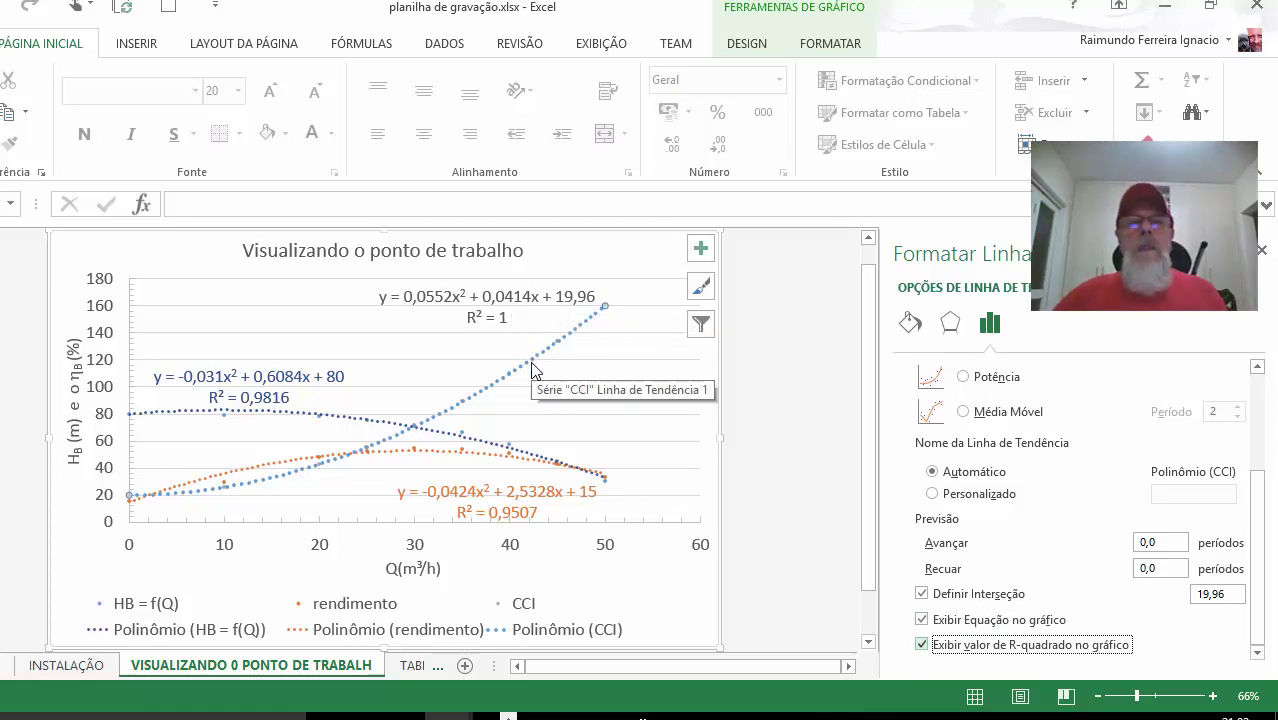
Set the CCI trendline line colour to green.
{"action": "left_click", "coordinate": [910, 322]}
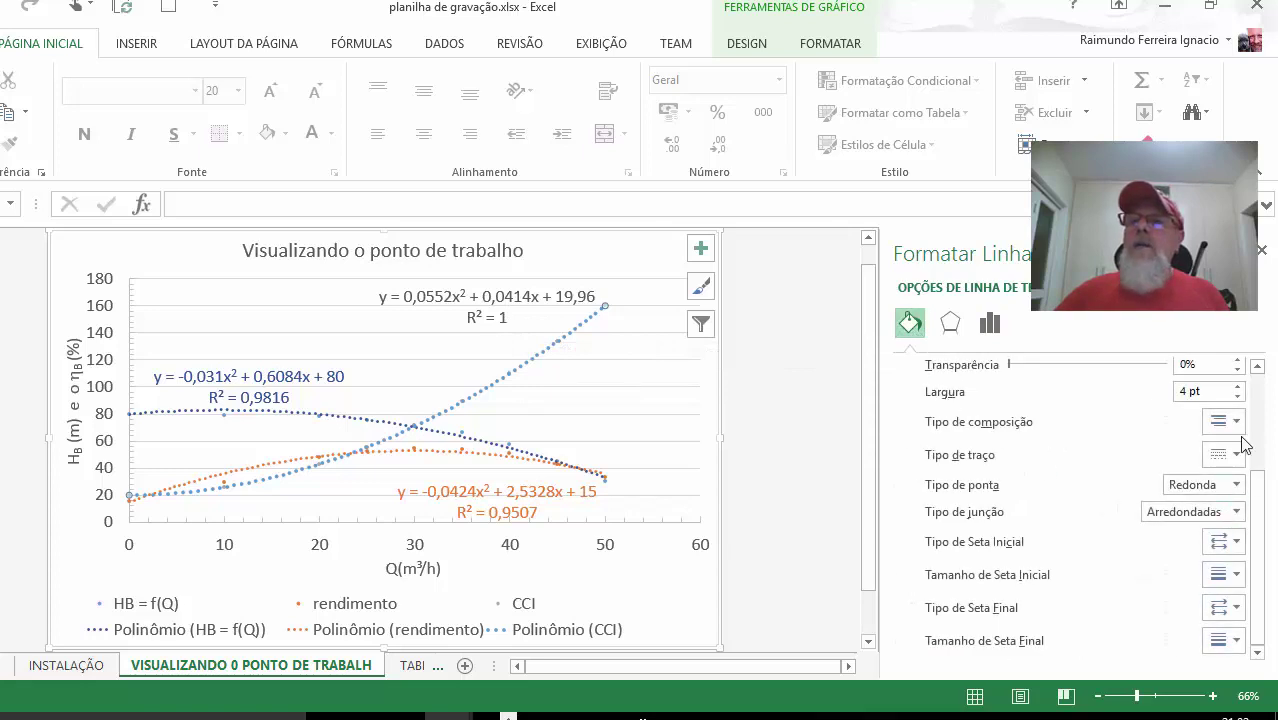
{"action": "left_click_drag", "start_coordinate": [1262, 538], "coordinate": [1262, 442]}
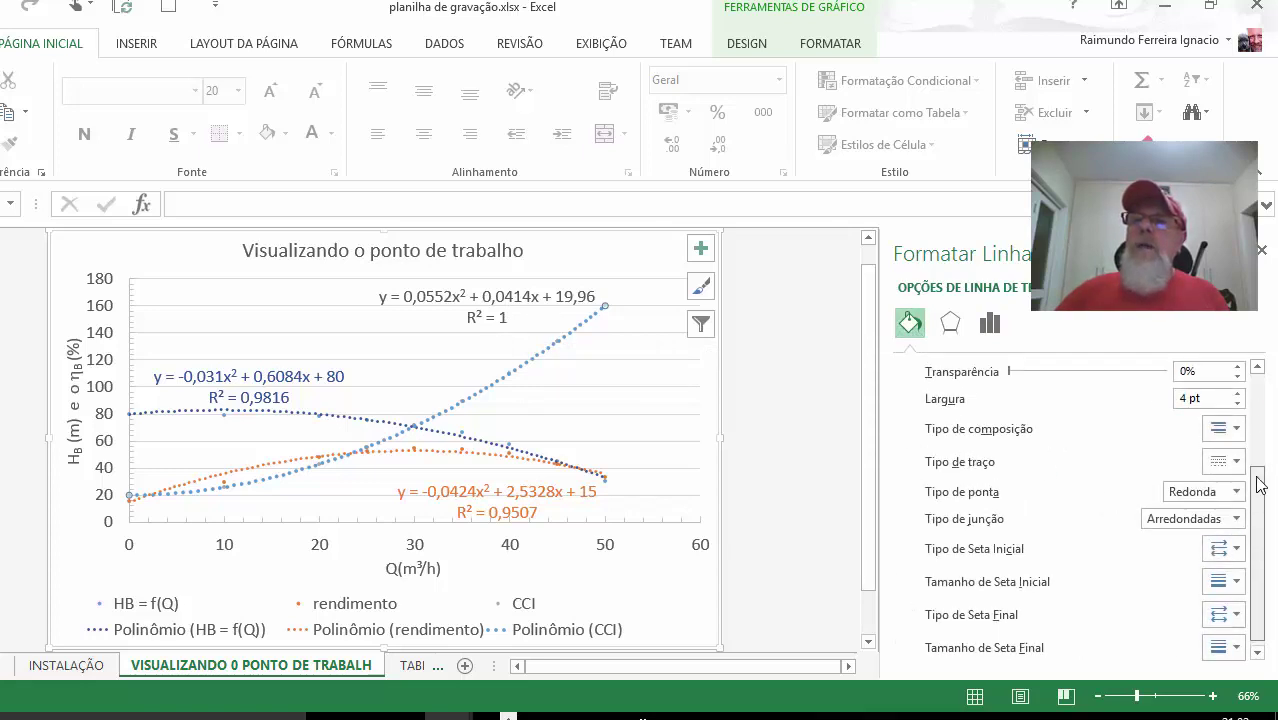
{"action": "left_click", "coordinate": [1238, 502]}
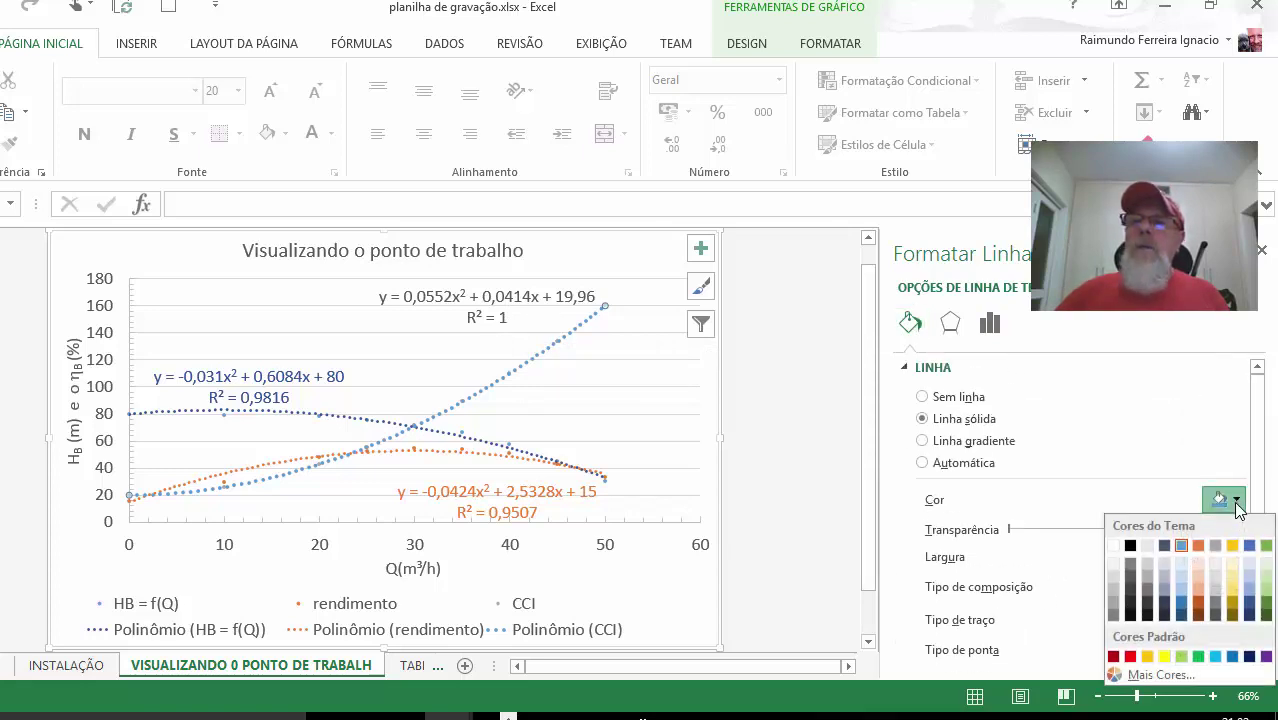
{"action": "left_click", "coordinate": [1198, 656]}
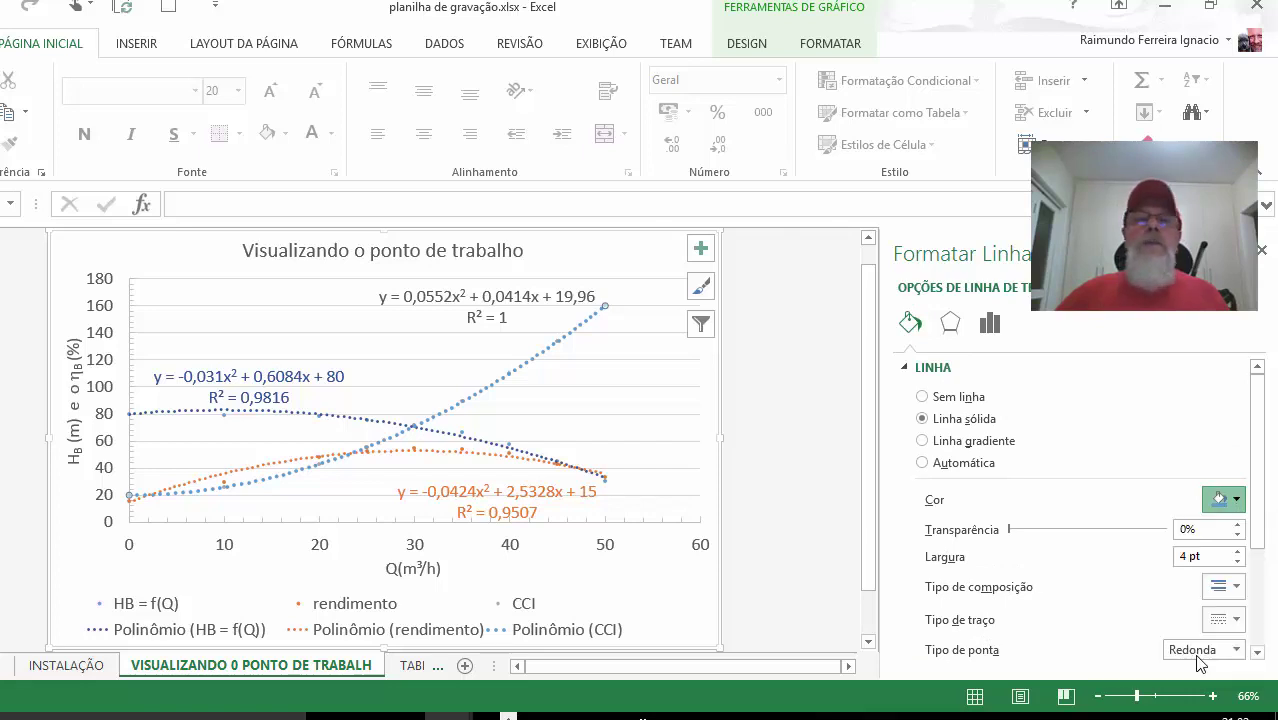
Make the CCI equation label text green and close the formatting pane.
{"action": "left_click", "coordinate": [510, 305]}
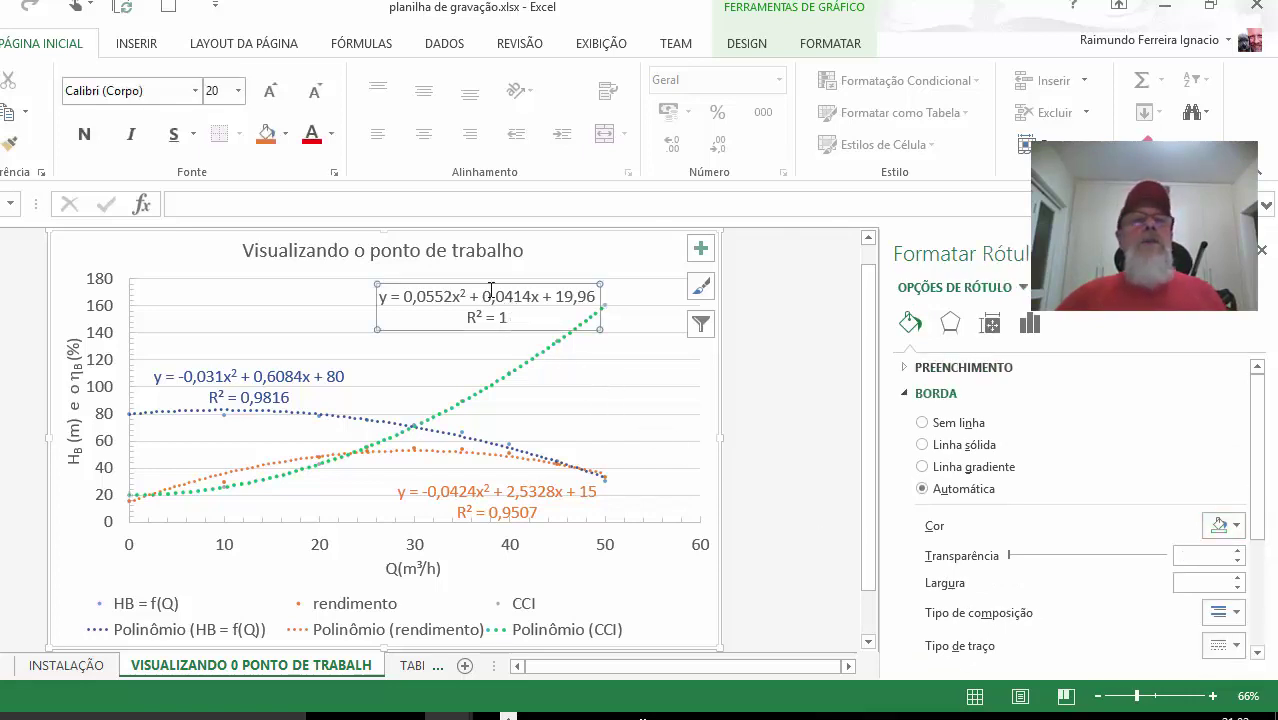
{"action": "left_click", "coordinate": [331, 136]}
{"action": "left_click", "coordinate": [392, 326]}
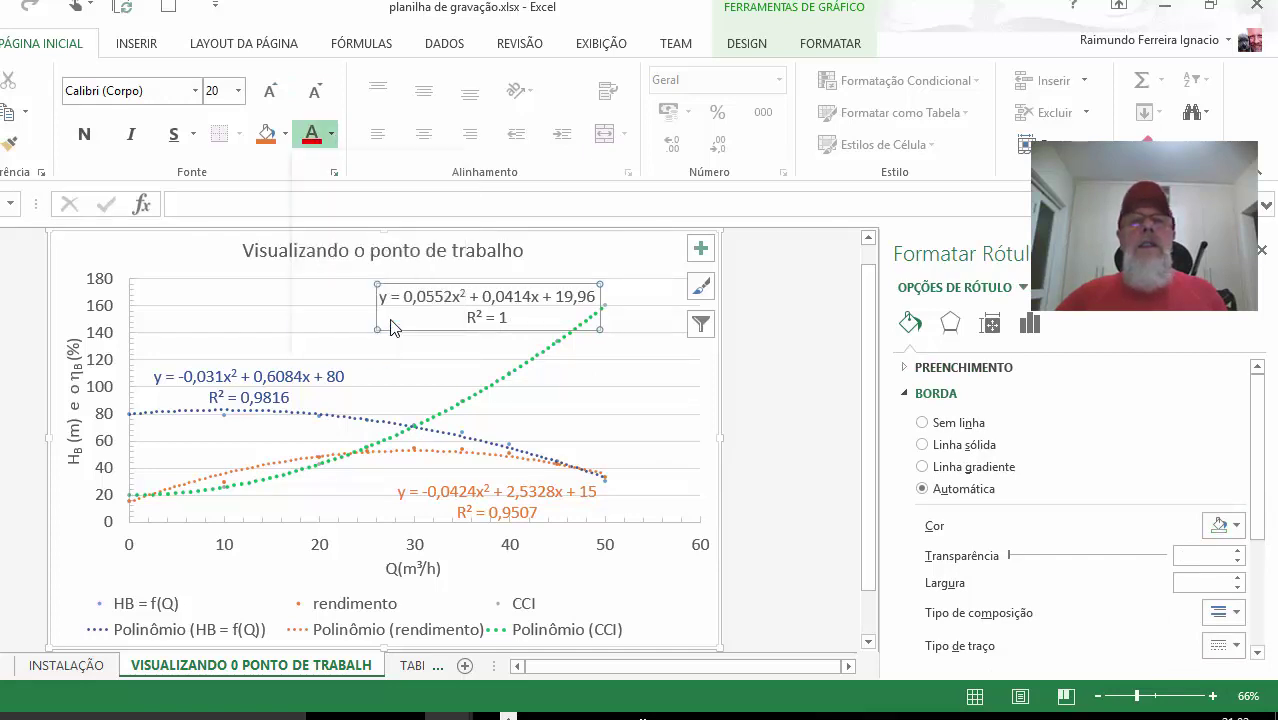
{"action": "left_click", "coordinate": [775, 464]}
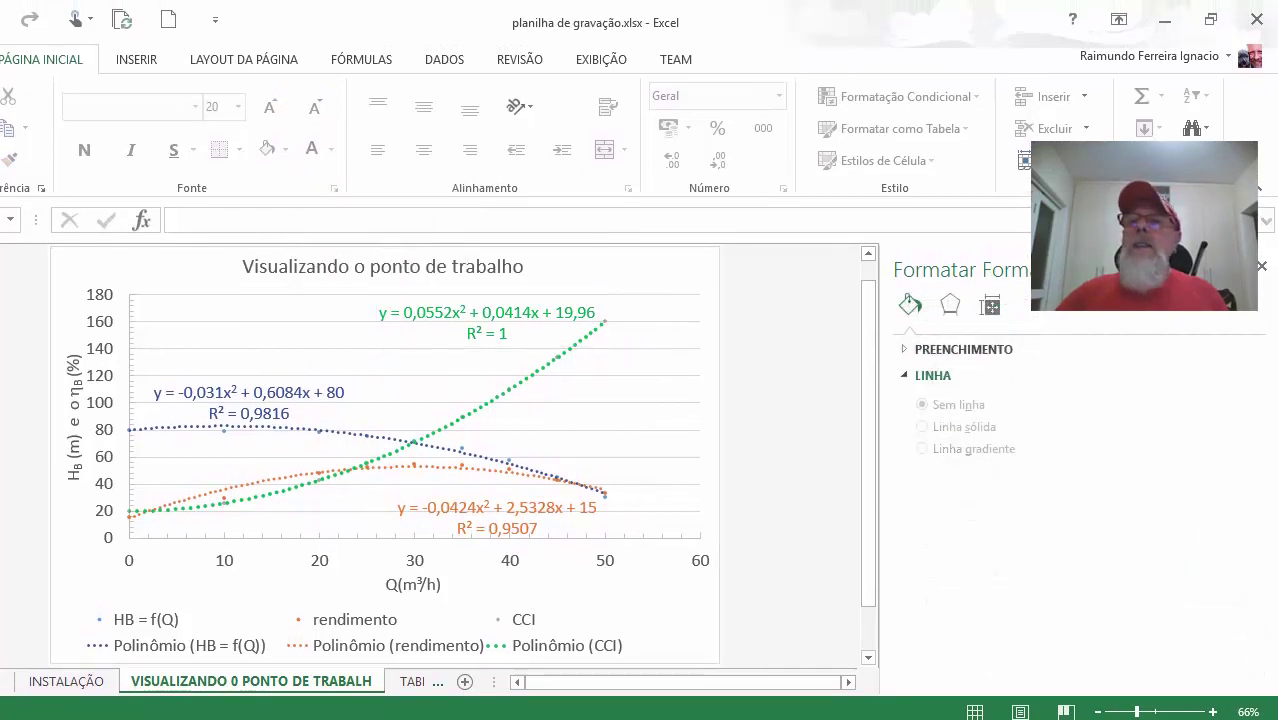
{"action": "left_click", "coordinate": [1262, 267]}
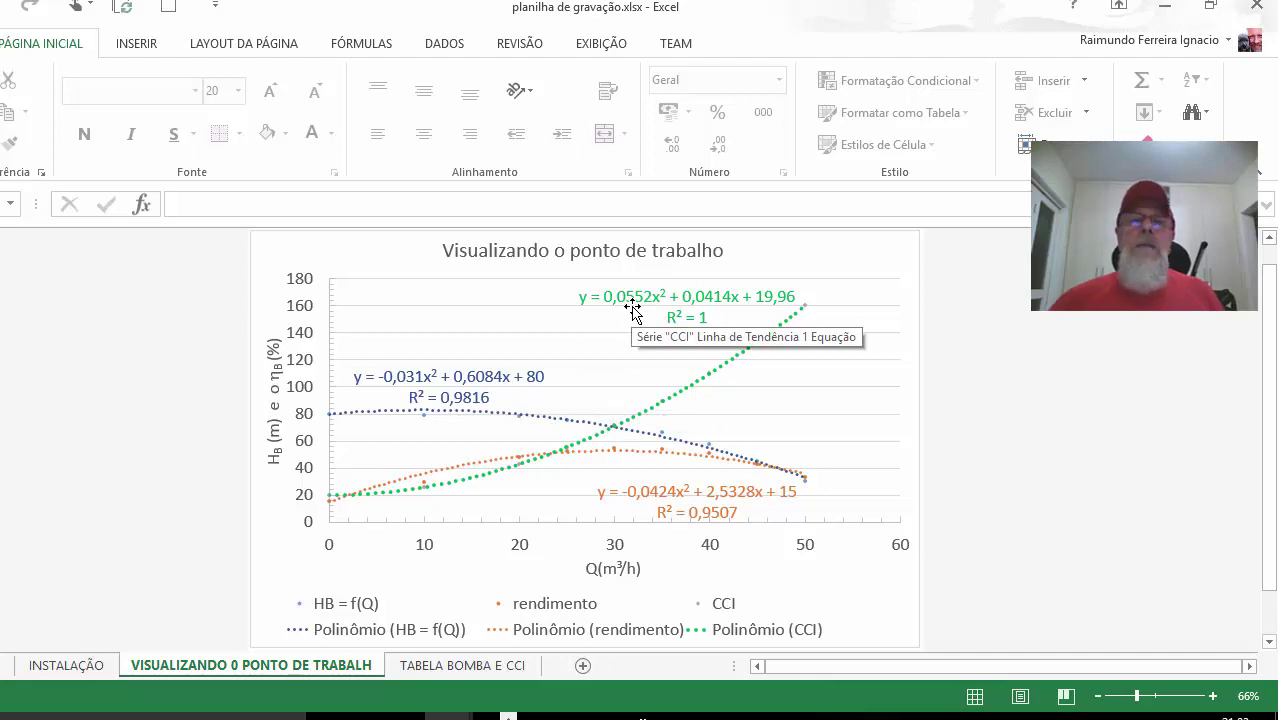
Replace the leading y of the blue equation with HB, making the B subscript.
{"action": "left_click", "coordinate": [449, 384]}
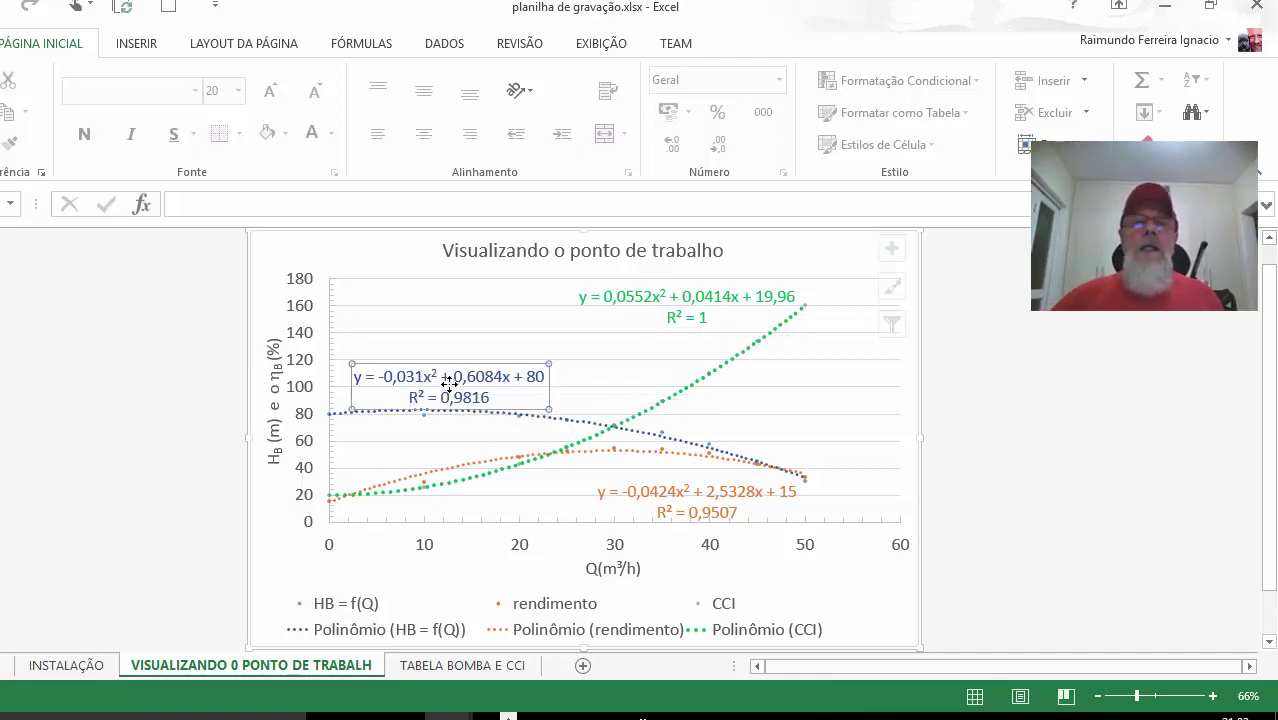
{"action": "double_click", "coordinate": [360, 379]}
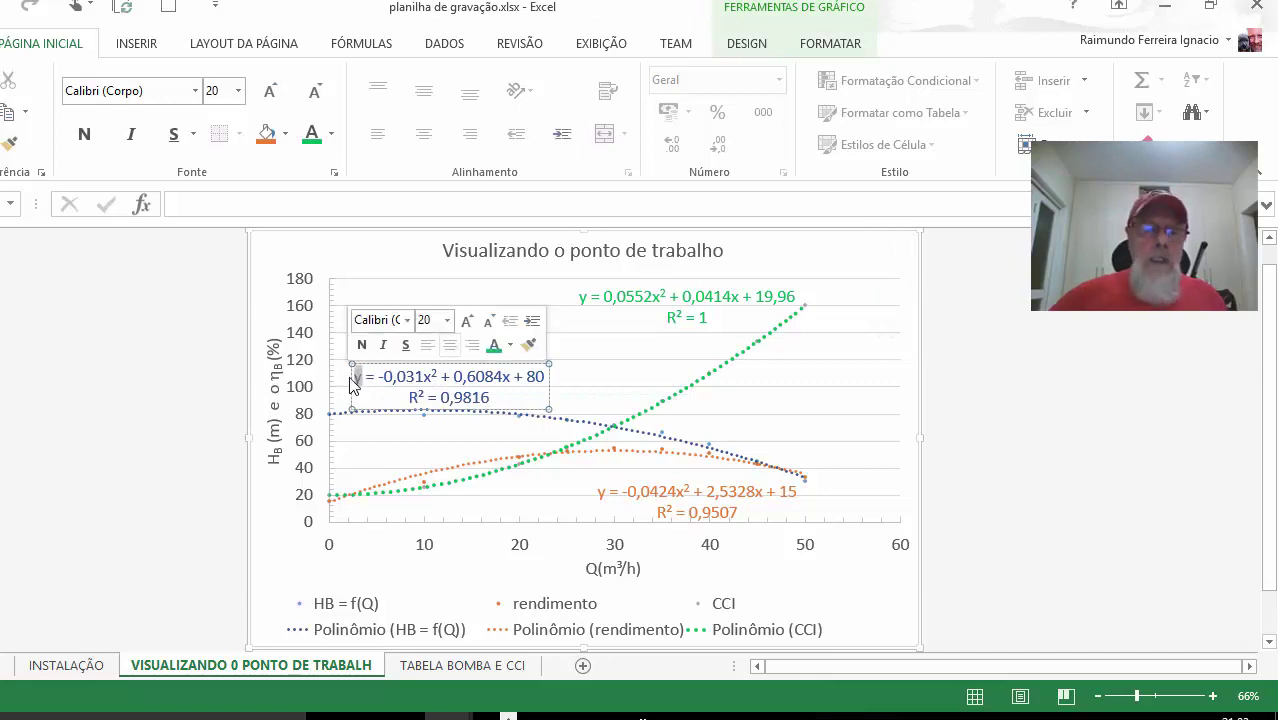
{"action": "type", "text": "HB"}
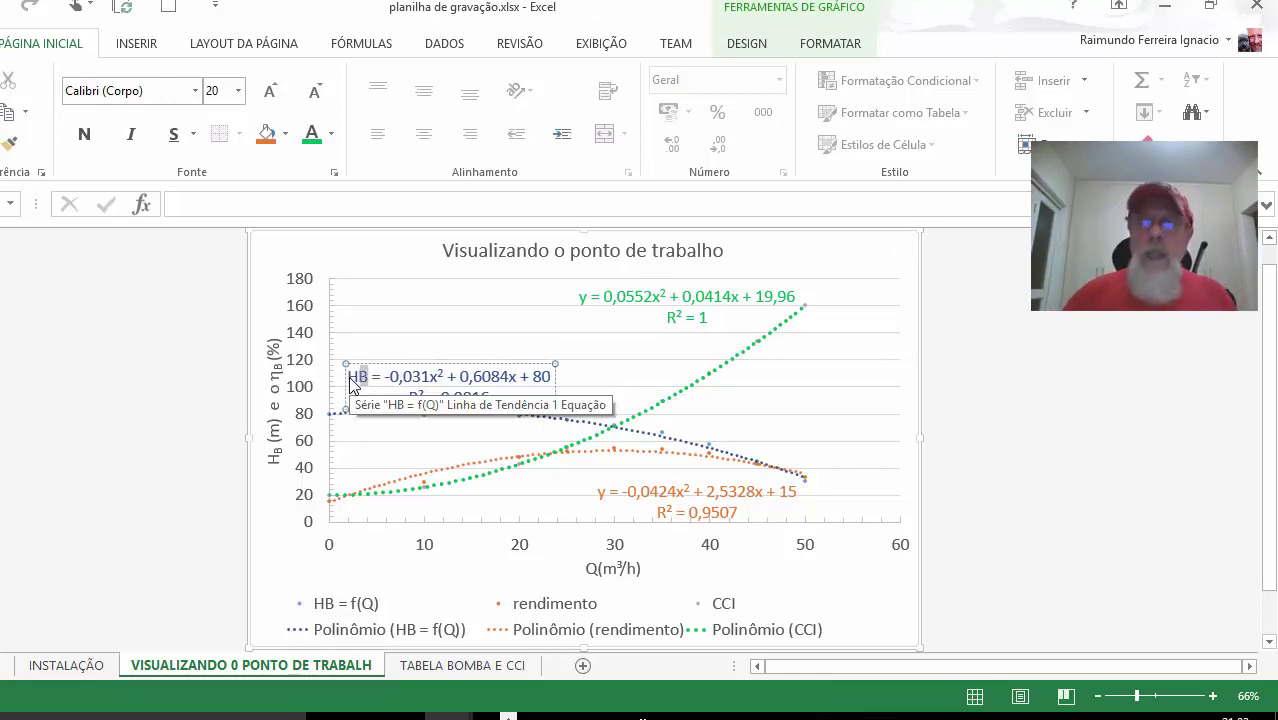
{"action": "left_click", "coordinate": [335, 174]}
{"action": "left_click", "coordinate": [355, 432]}
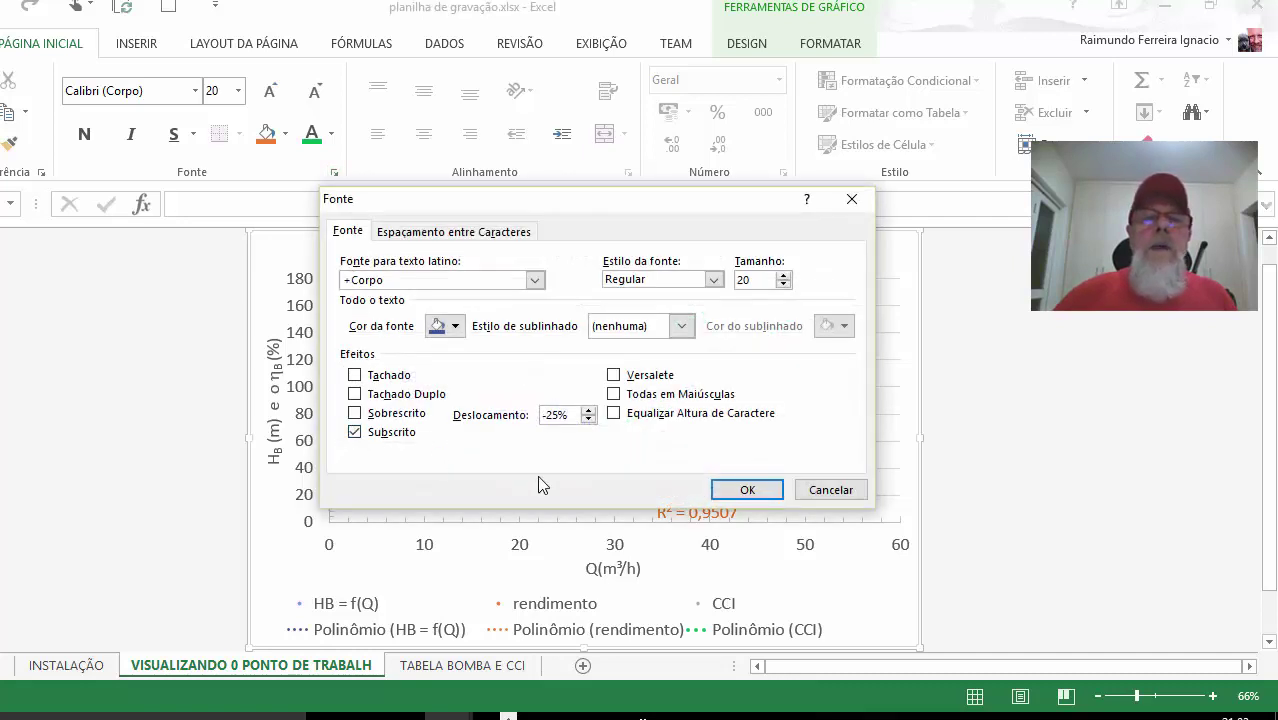
{"action": "left_click", "coordinate": [722, 489]}
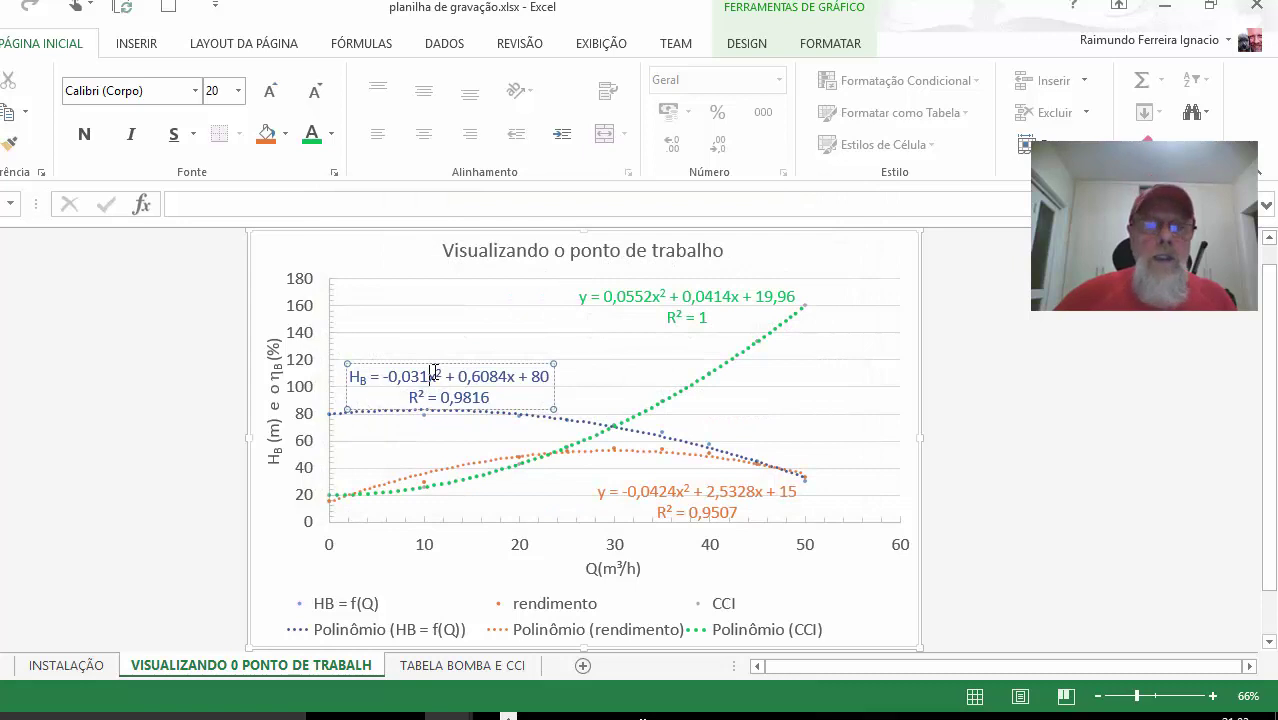
Replace both x's in the HB equation with Q.
{"action": "left_click_drag", "start_coordinate": [428, 376], "coordinate": [438, 376]}
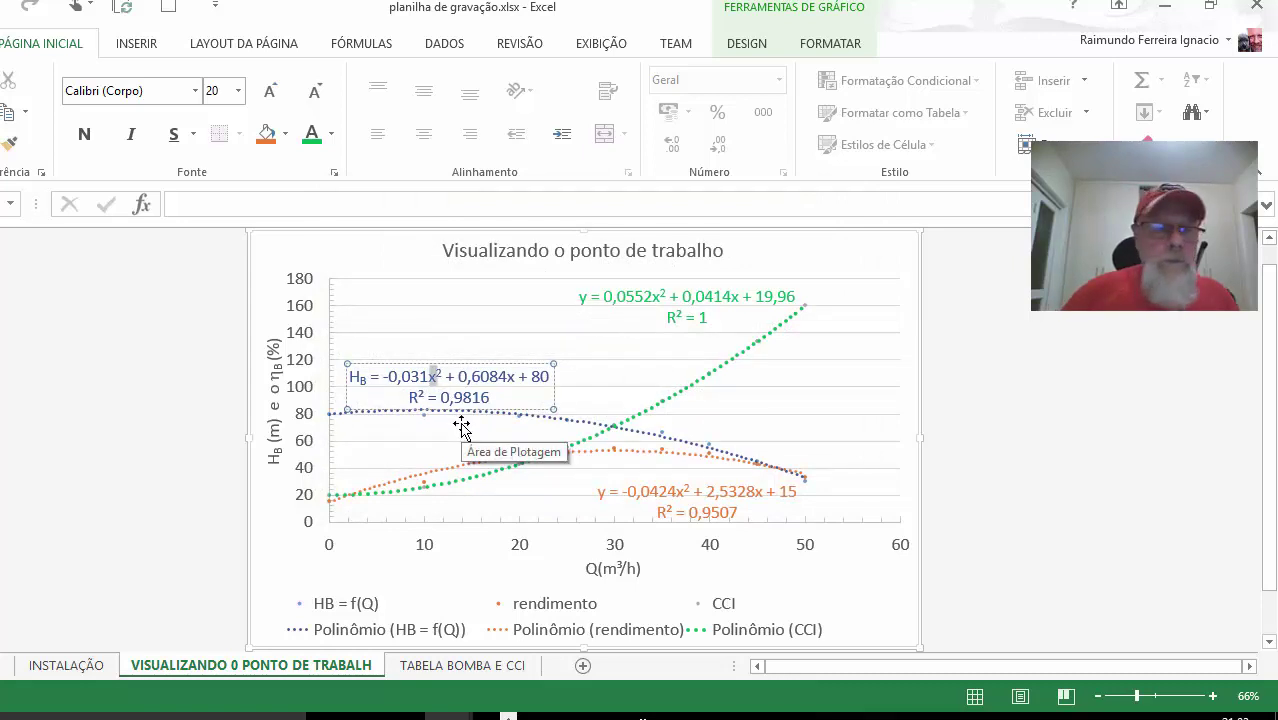
{"action": "type", "text": "Q"}
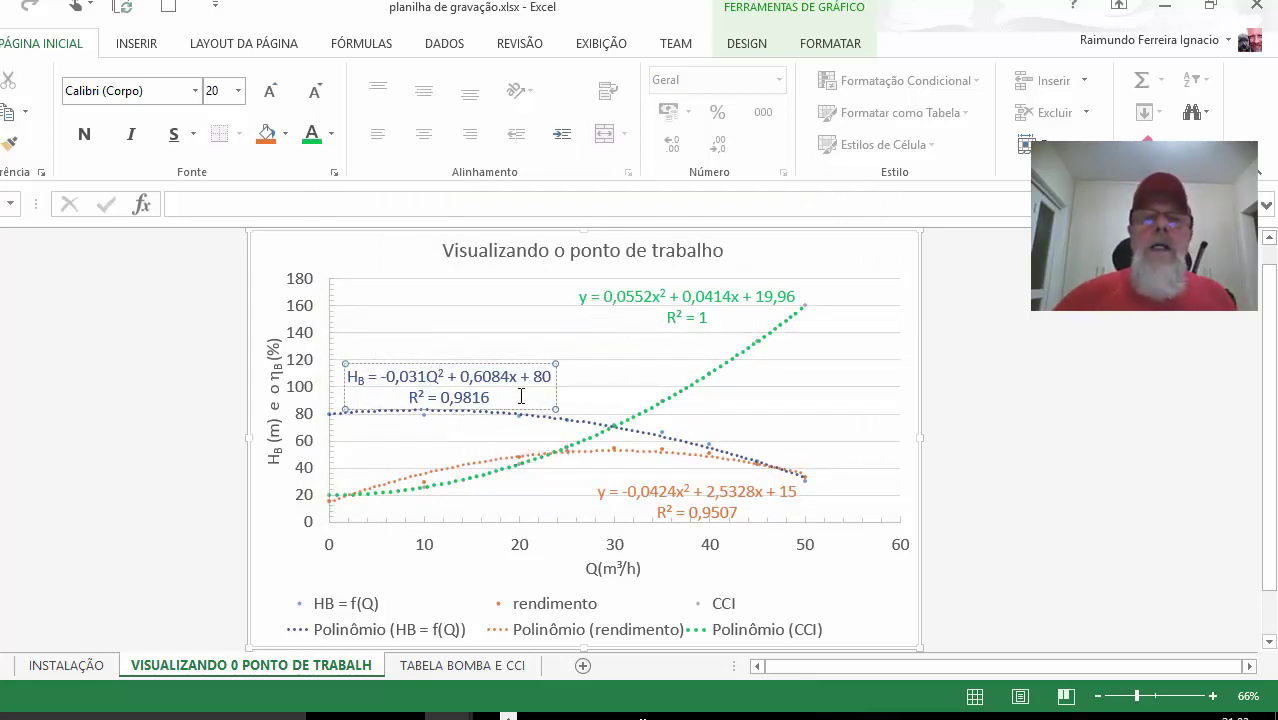
{"action": "left_click_drag", "start_coordinate": [511, 377], "coordinate": [517, 378]}
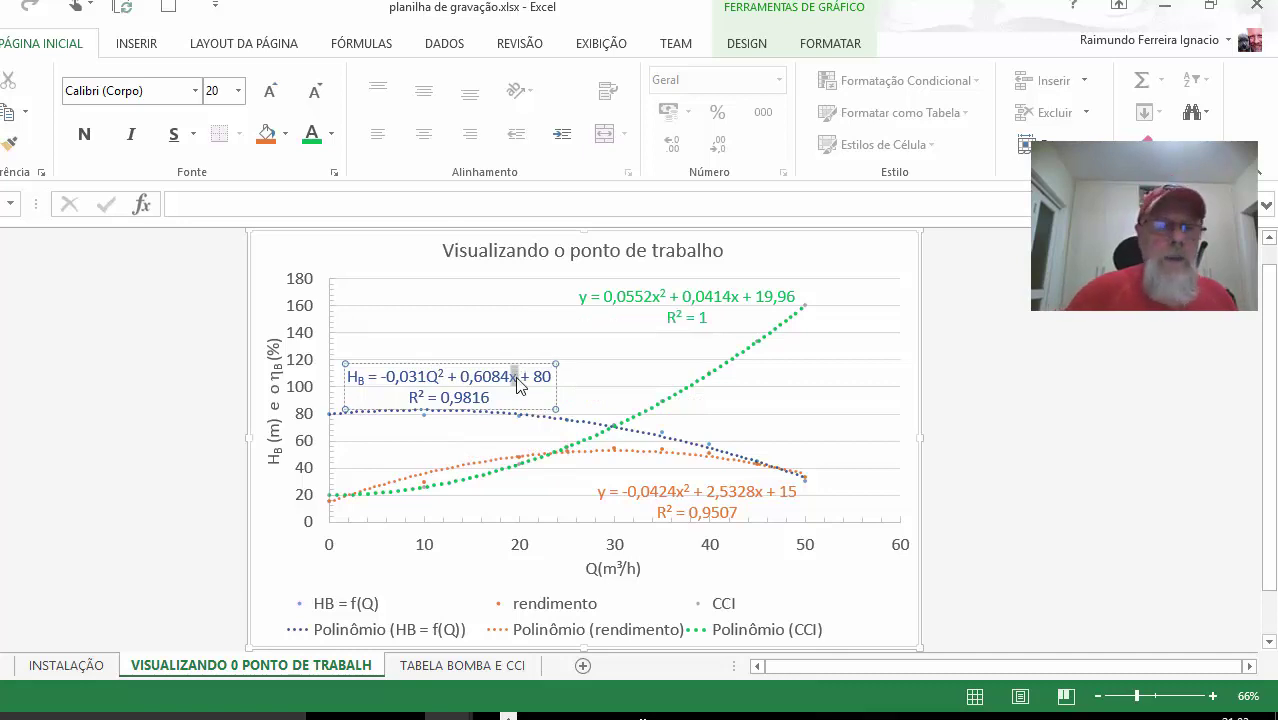
{"action": "type", "text": "Q"}
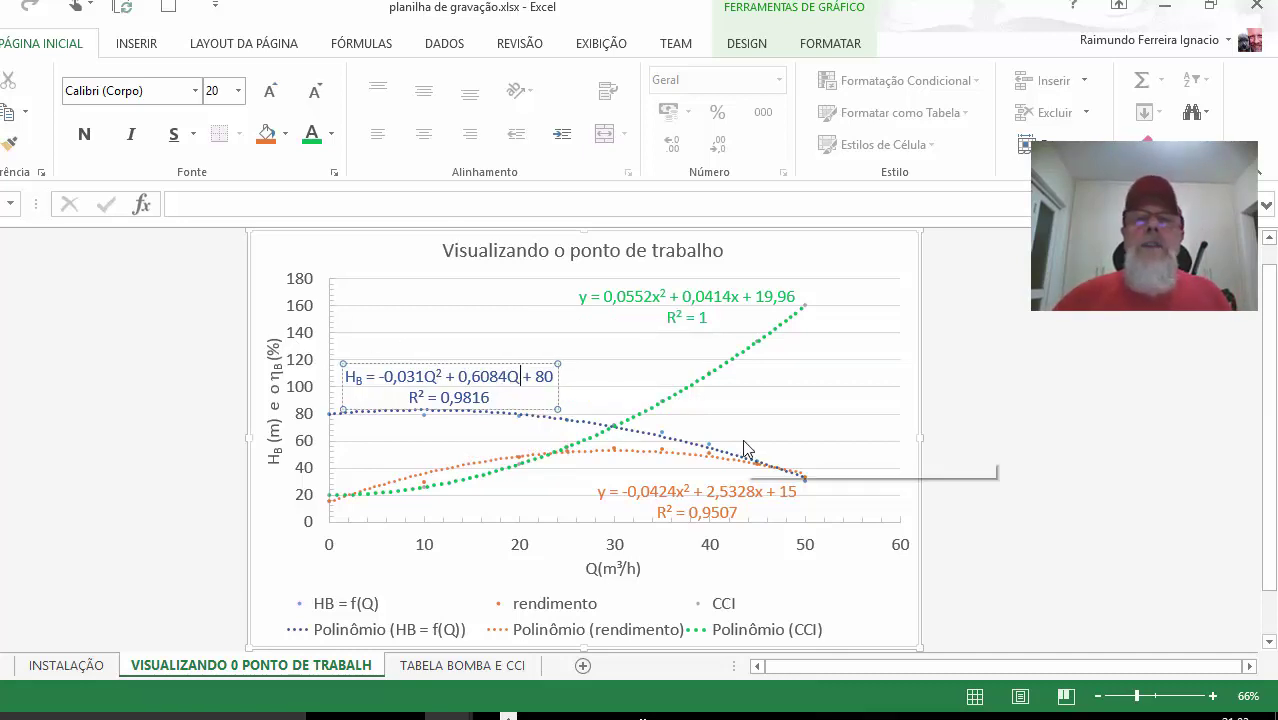
Replace the leading y of the green CCI equation with HS, making the S subscript.
{"action": "left_click", "coordinate": [670, 288]}
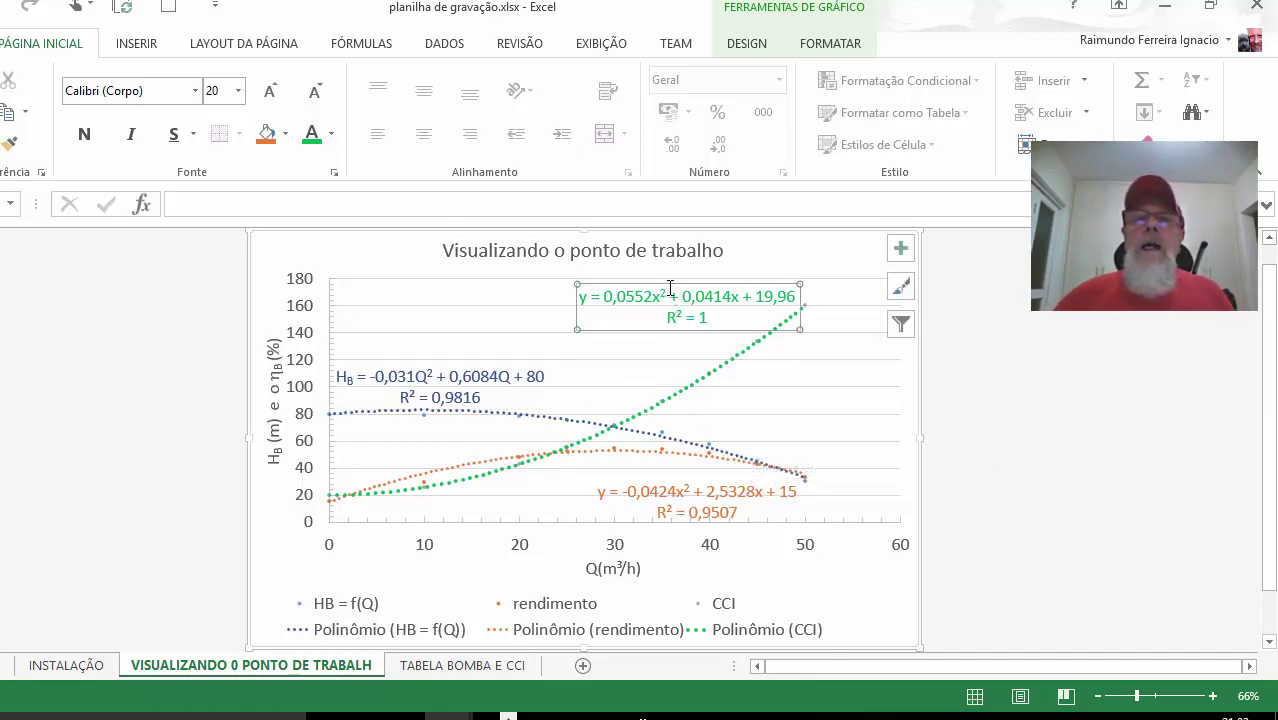
{"action": "left_click", "coordinate": [615, 296]}
{"action": "left_click_drag", "start_coordinate": [590, 296], "coordinate": [568, 298]}
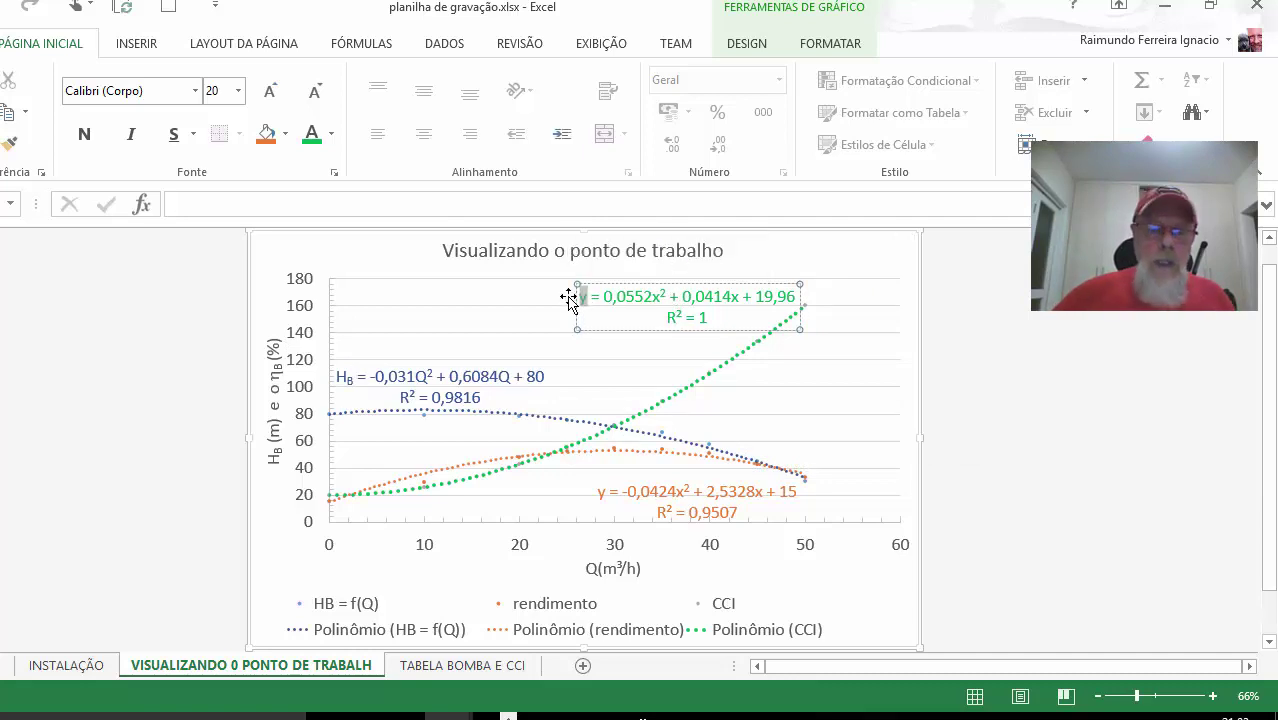
{"action": "type", "text": "H"}
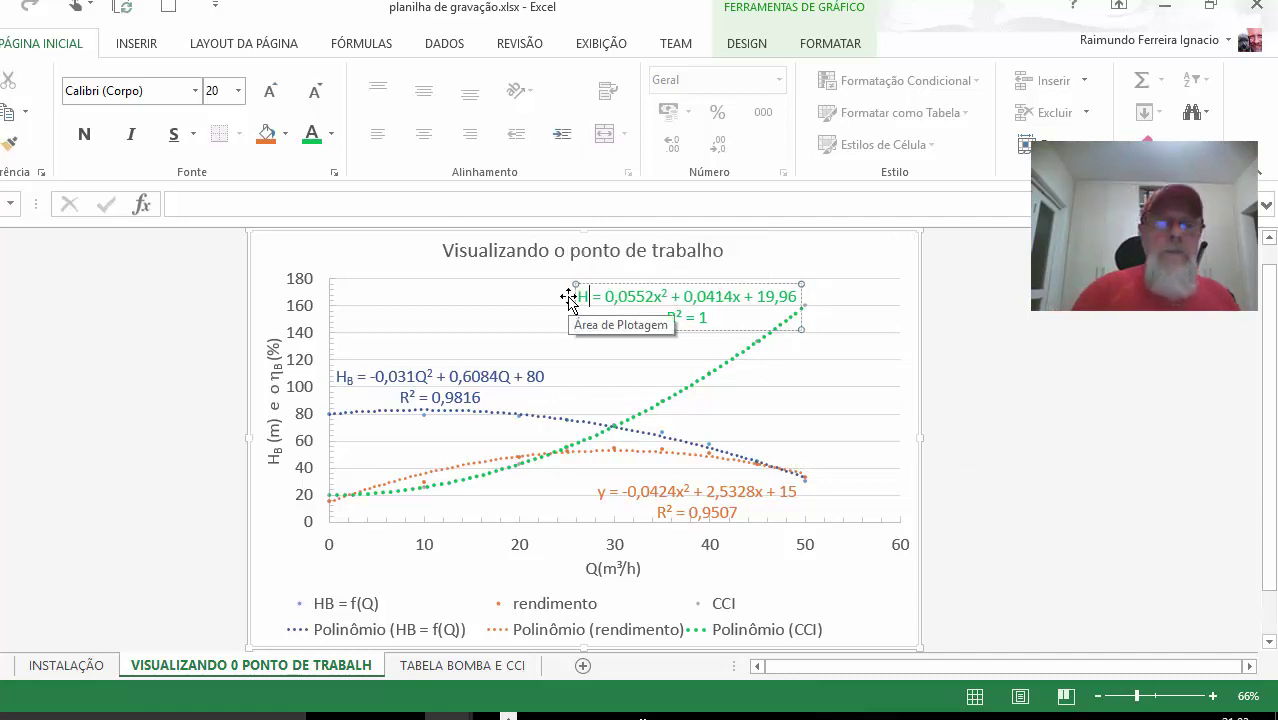
{"action": "type", "text": "S"}
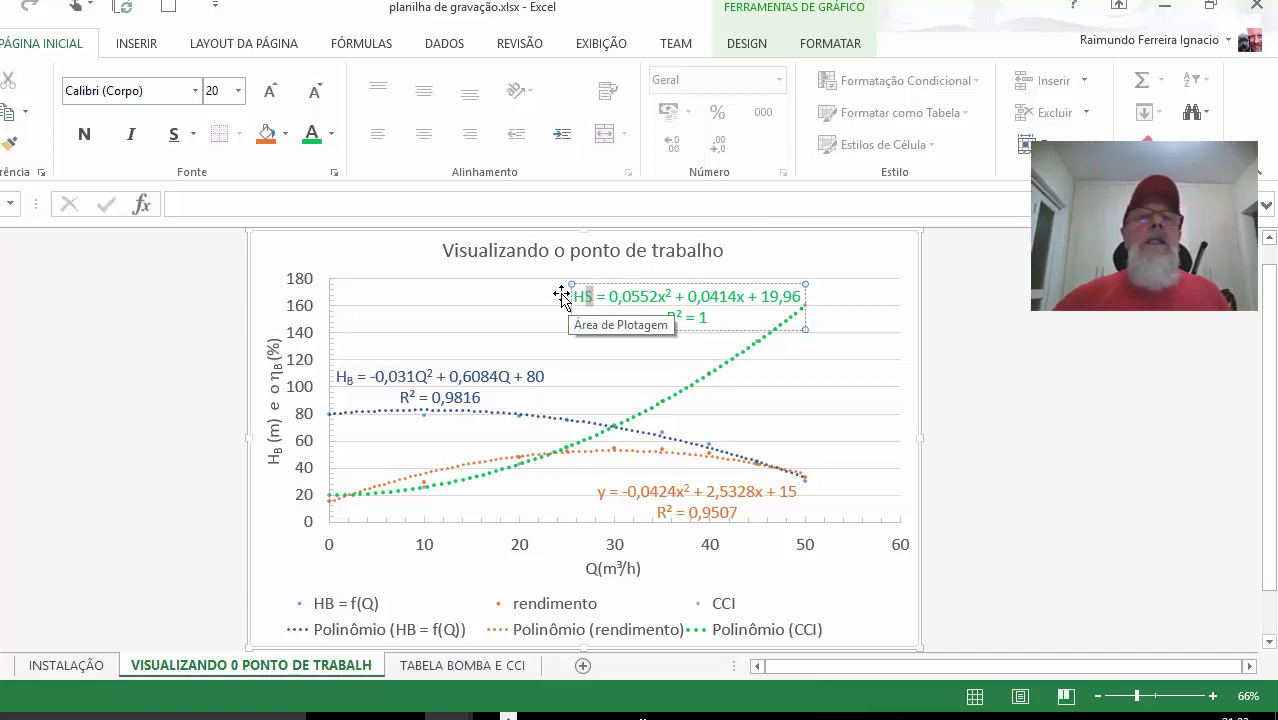
{"action": "left_click", "coordinate": [334, 173]}
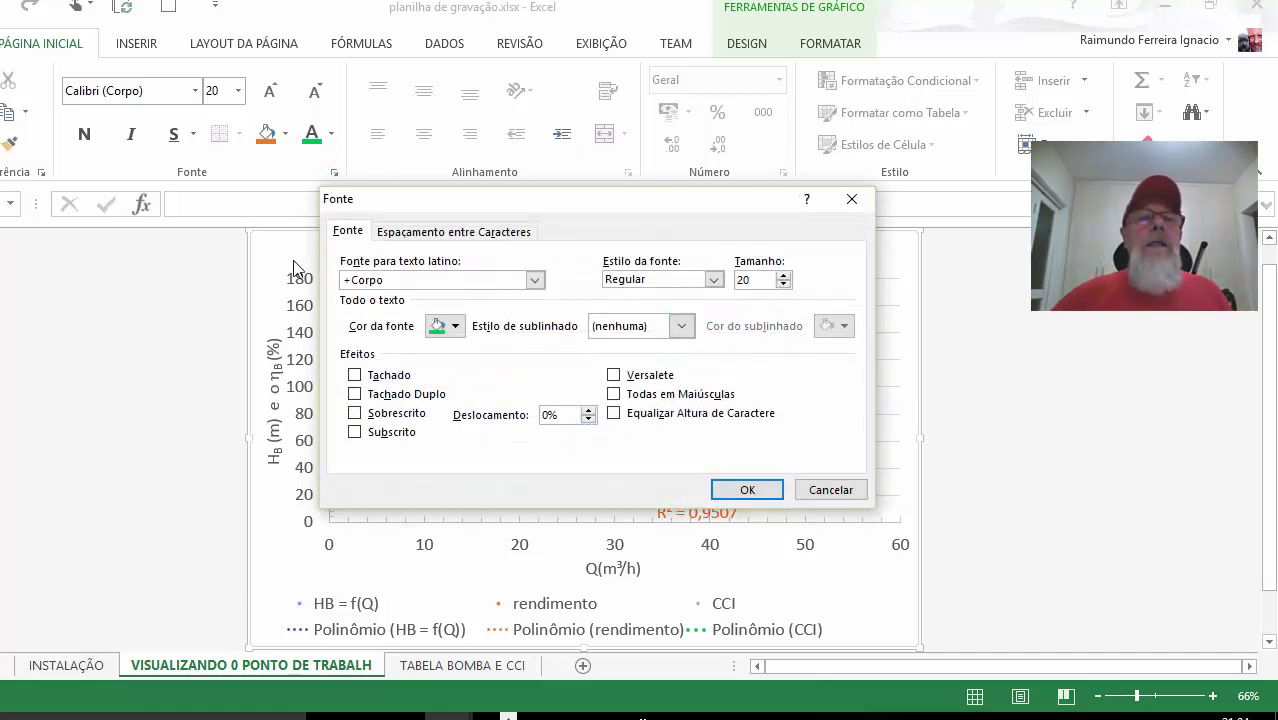
{"action": "left_click", "coordinate": [719, 496]}
Replace the x after 0,0552 in the CCI equation with Q.
{"action": "left_click", "coordinate": [659, 297]}
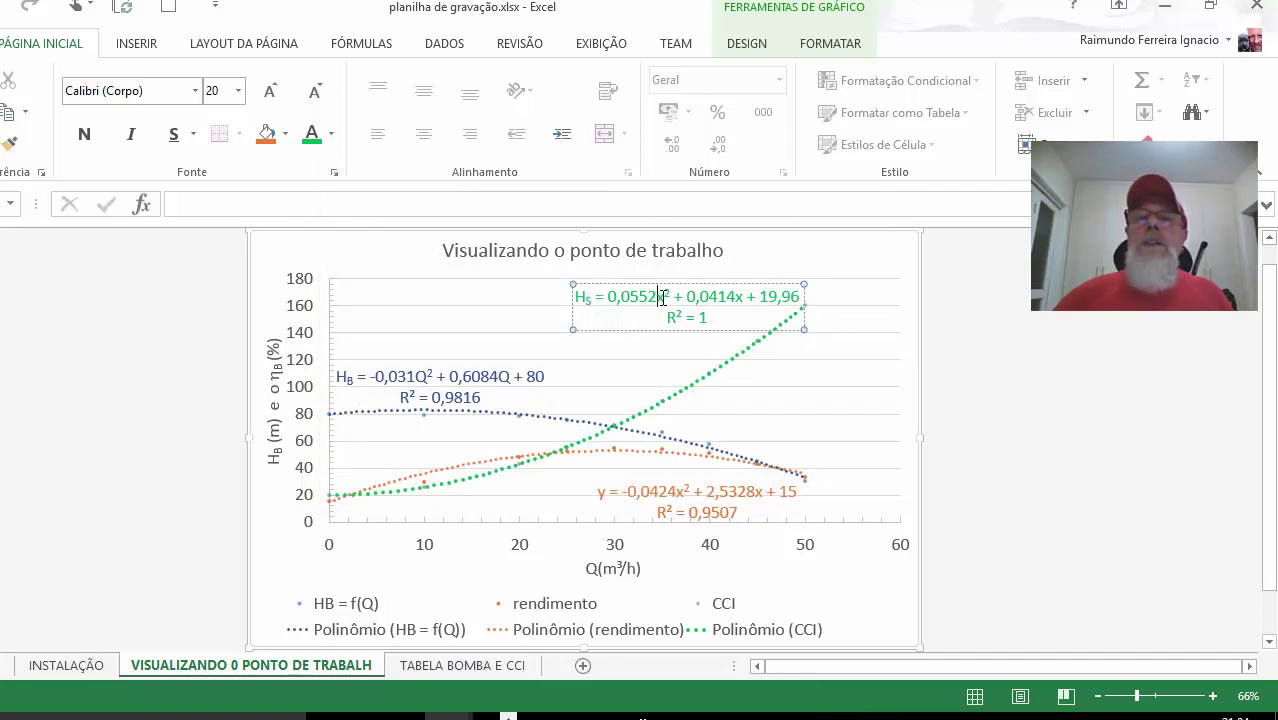
{"action": "left_click_drag", "start_coordinate": [659, 297], "coordinate": [665, 297]}
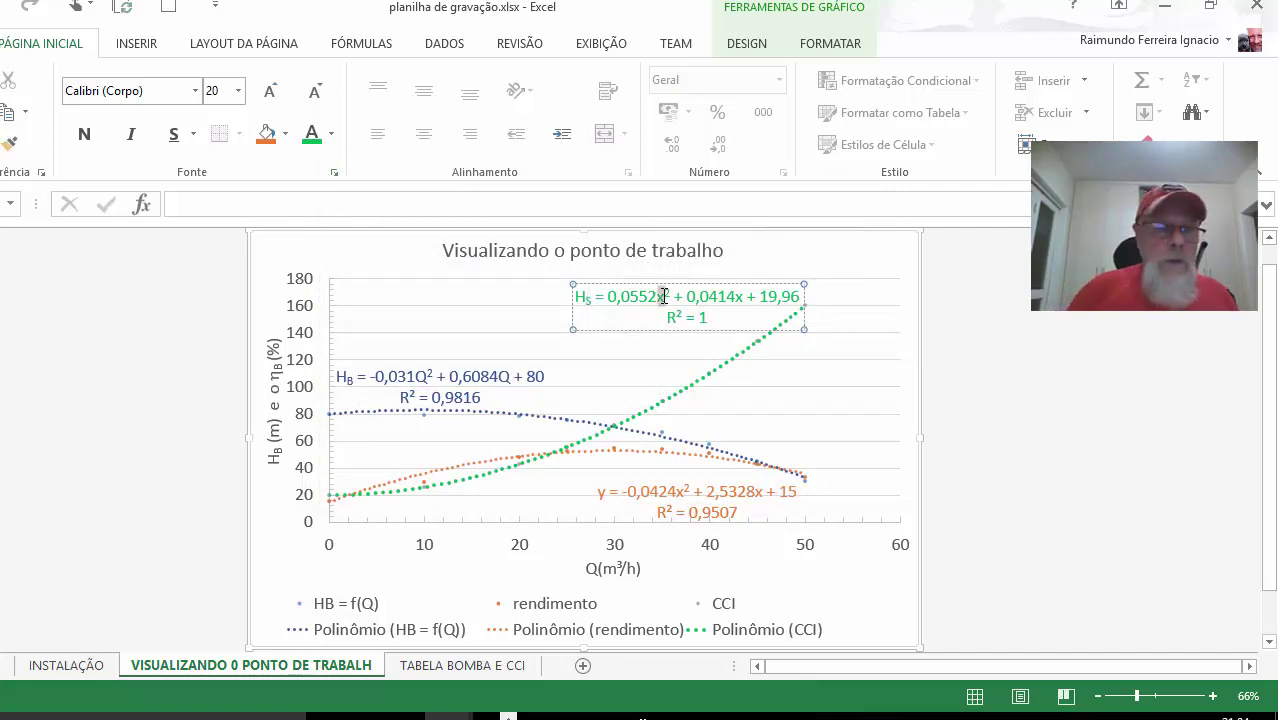
{"action": "type", "text": "Q"}
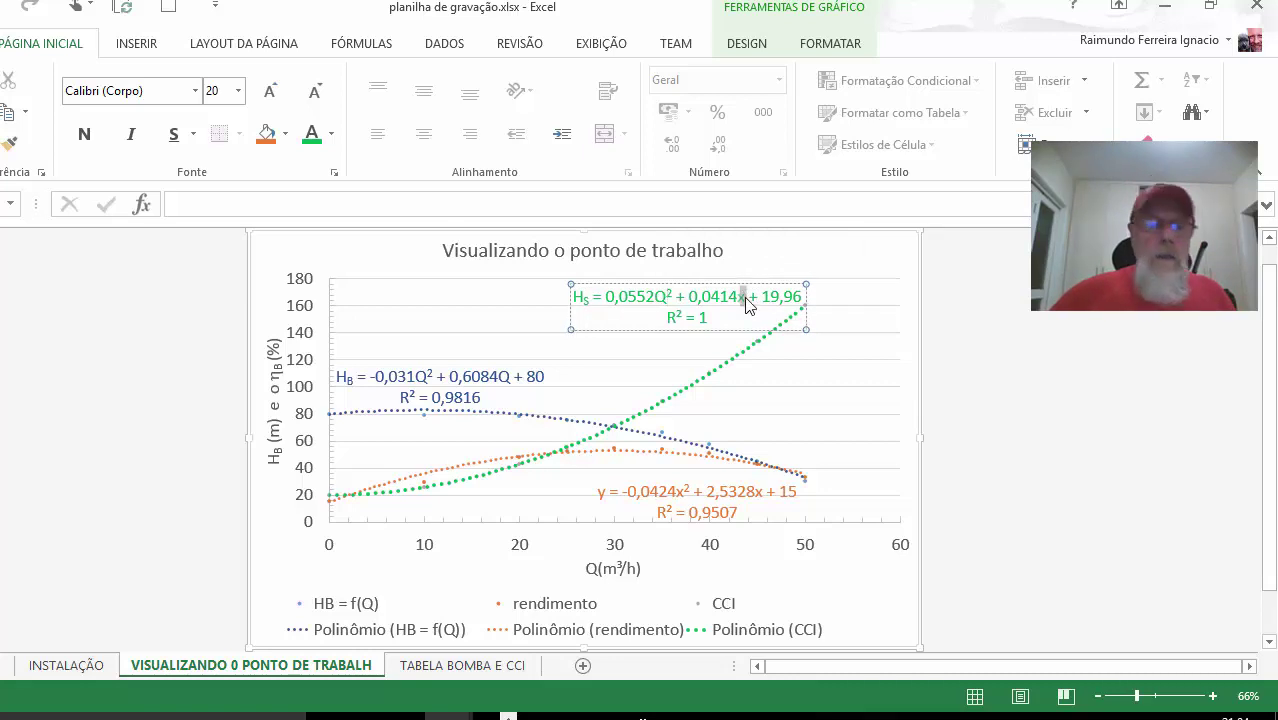
{"action": "type", "text": "Q"}
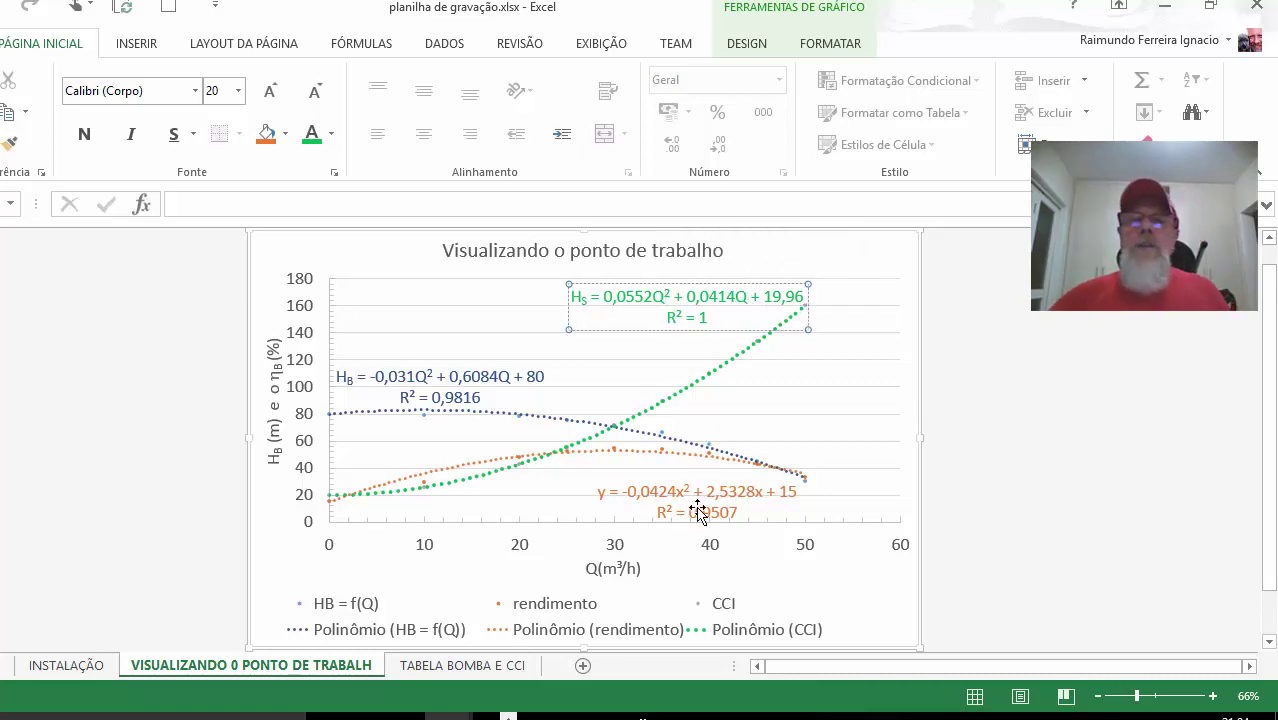
Replace the orange equation's leading y with hB, making the B subscript.
{"action": "left_click", "coordinate": [653, 505]}
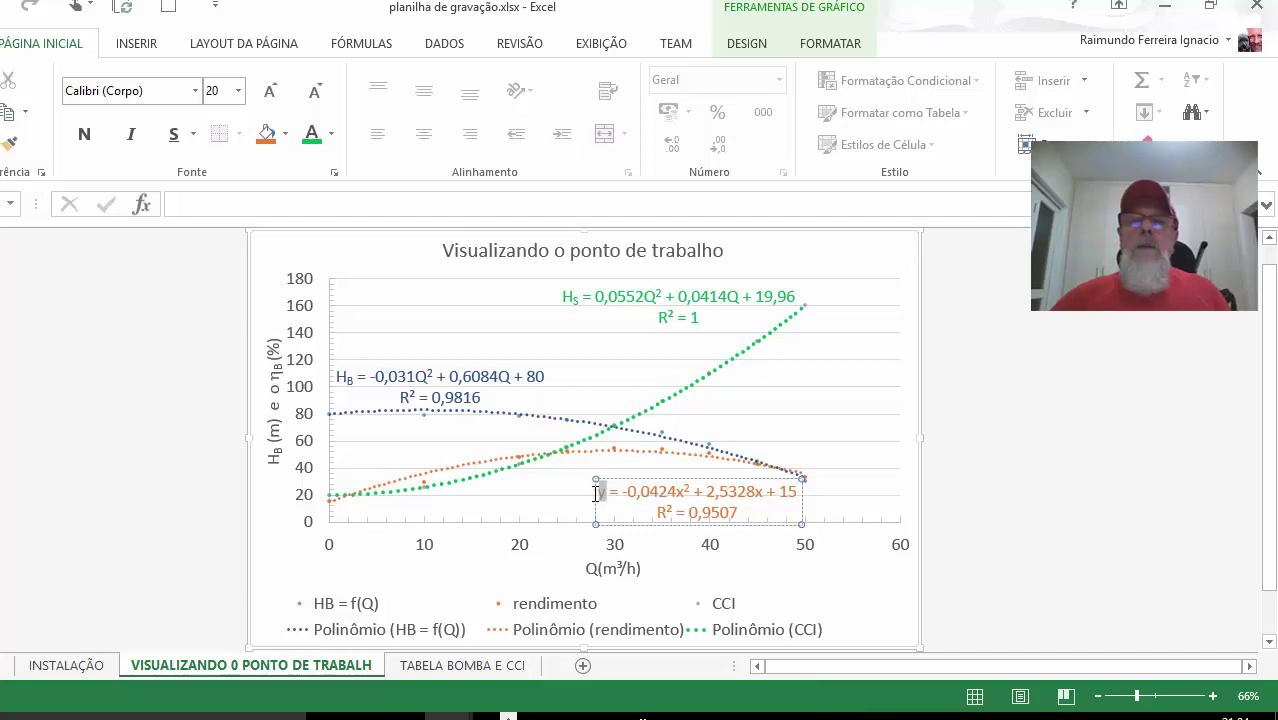
{"action": "double_click", "coordinate": [605, 492]}
{"action": "type", "text": "B"}
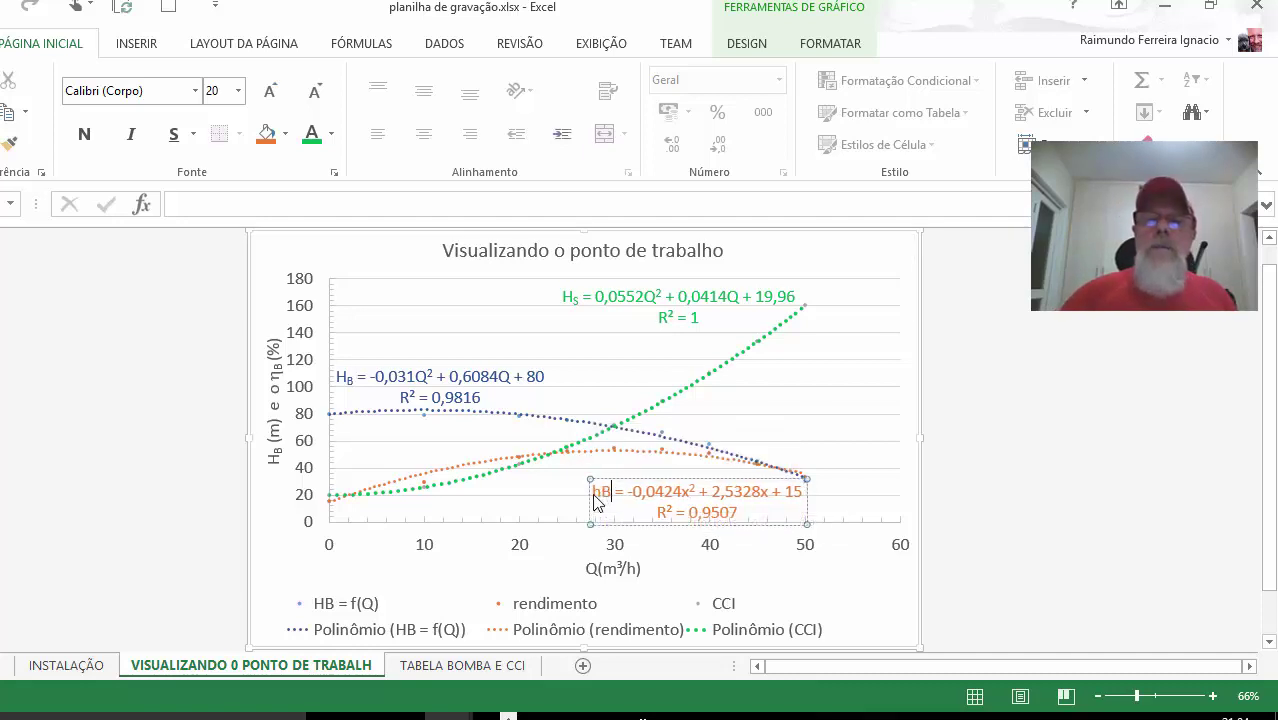
{"action": "key", "text": "shift+Left"}
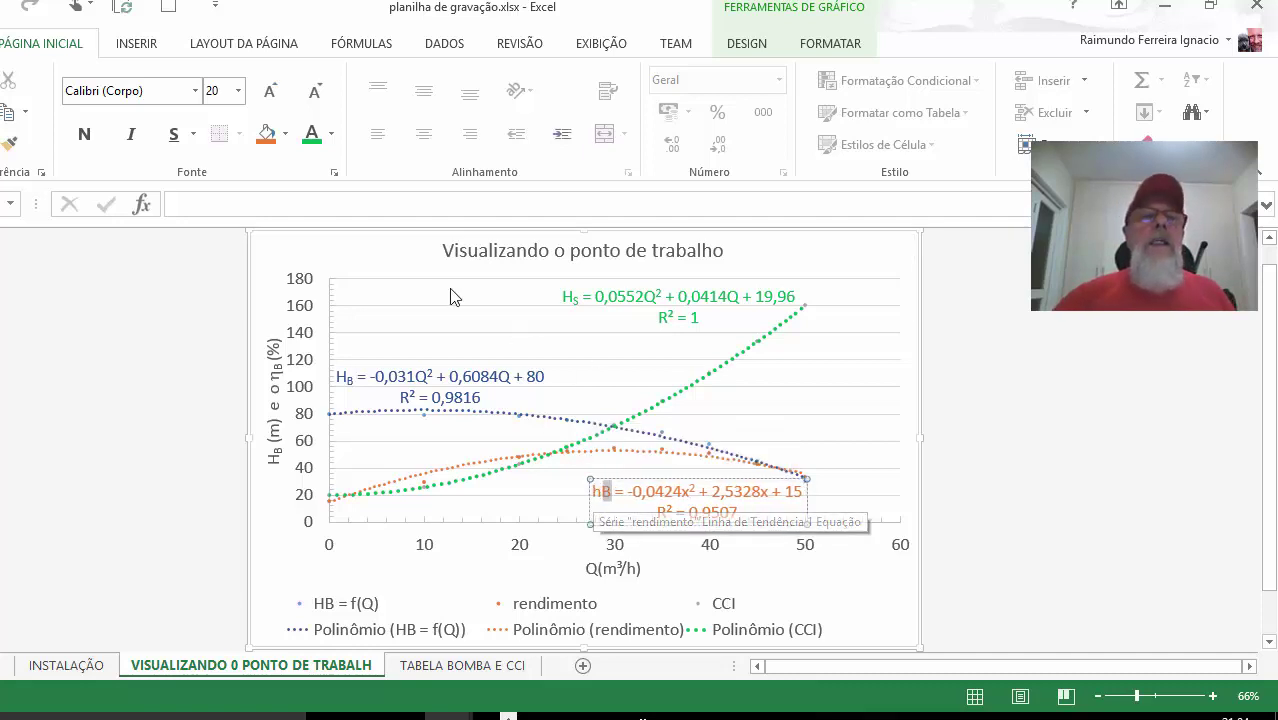
{"action": "left_click", "coordinate": [333, 172]}
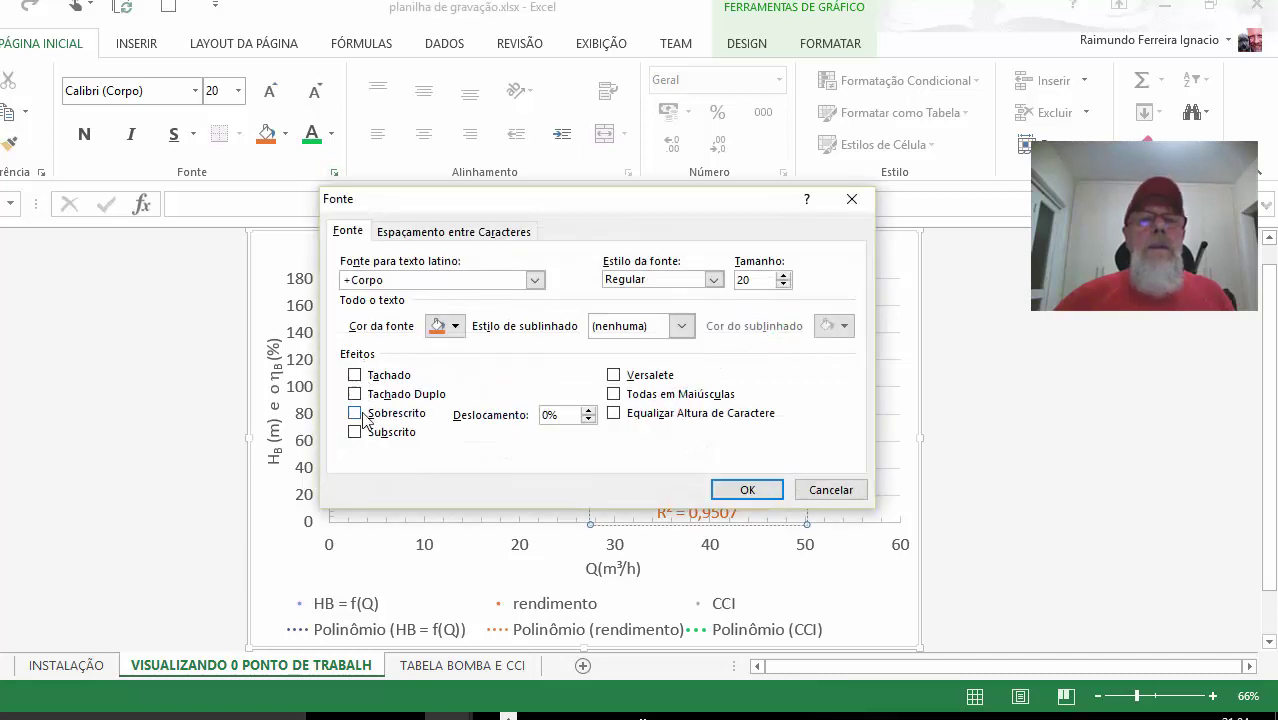
{"action": "left_click", "coordinate": [355, 431]}
{"action": "left_click", "coordinate": [729, 489]}
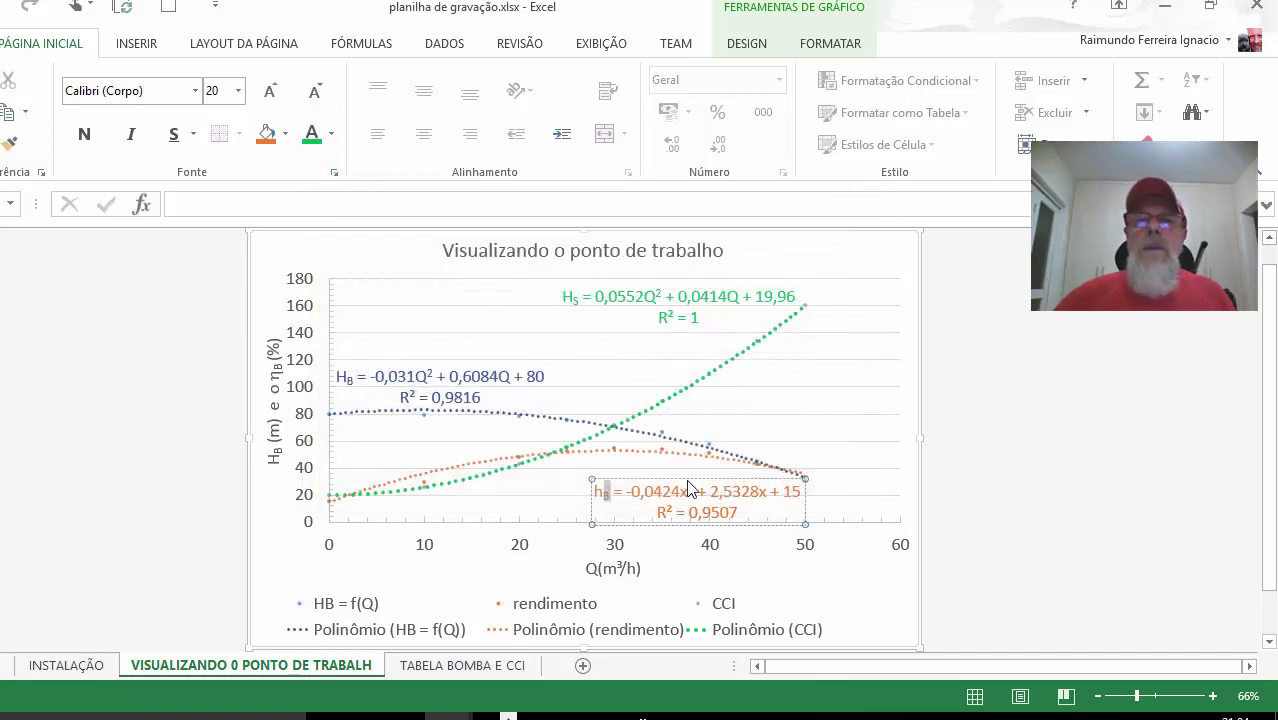
Apply the Symbol font to the leading h so it becomes η.
{"action": "left_click_drag", "start_coordinate": [601, 491], "coordinate": [592, 490]}
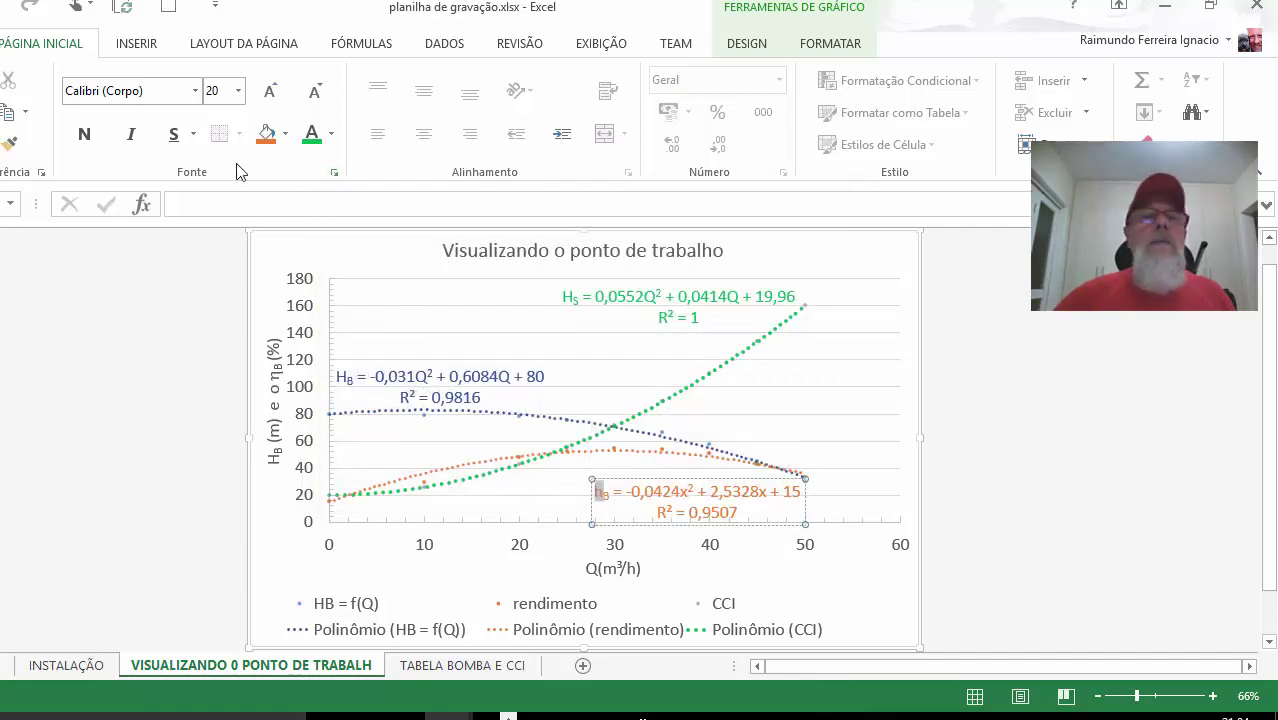
{"action": "left_click", "coordinate": [195, 91]}
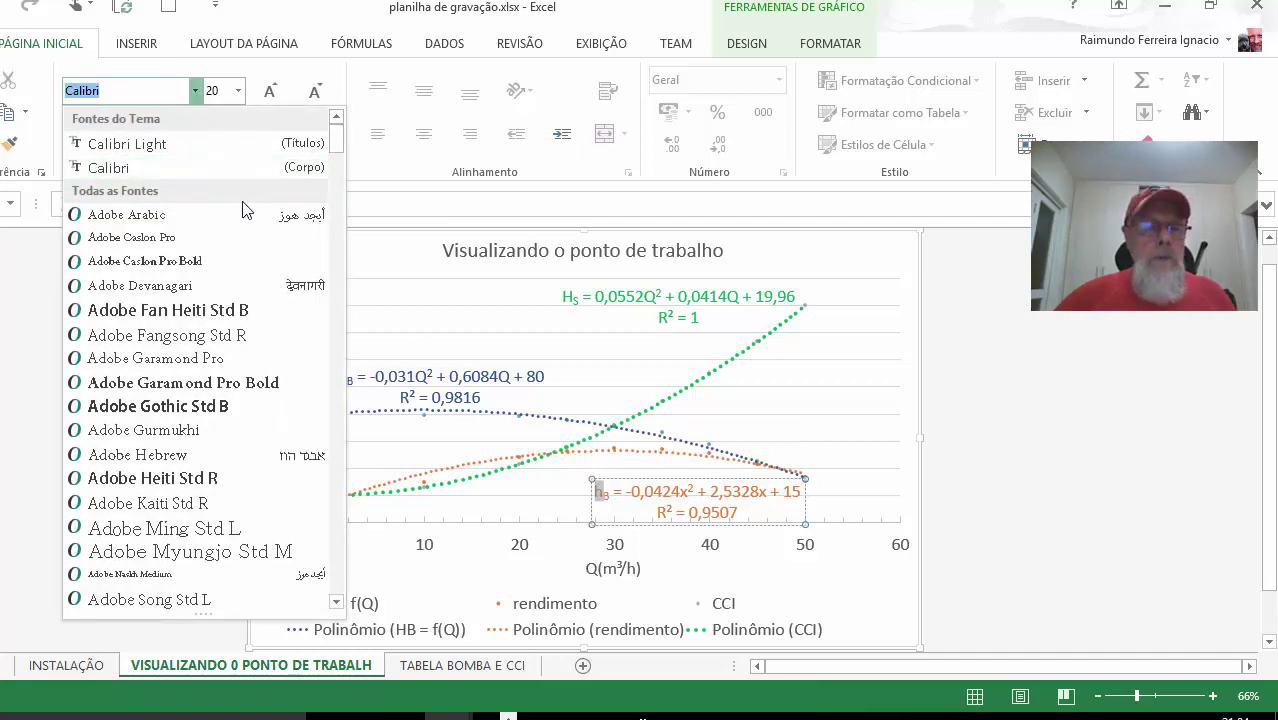
{"action": "type", "text": "s"}
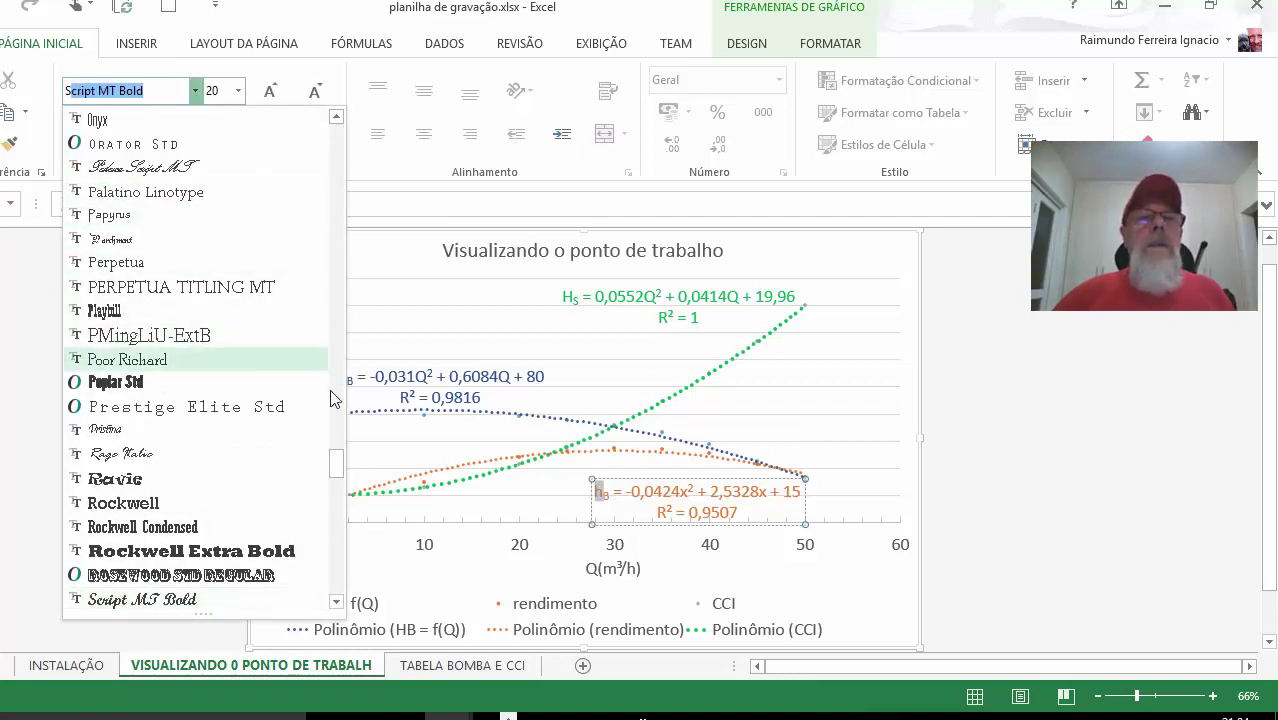
{"action": "scroll", "coordinate": [342, 486], "scroll_direction": "down", "scroll_amount": 3}
{"action": "mouse_move", "coordinate": [342, 486]}
{"action": "left_mouse_down"}
{"action": "mouse_move", "coordinate": [346, 546]}
{"action": "mouse_move", "coordinate": [337, 535]}
{"action": "left_mouse_up"}
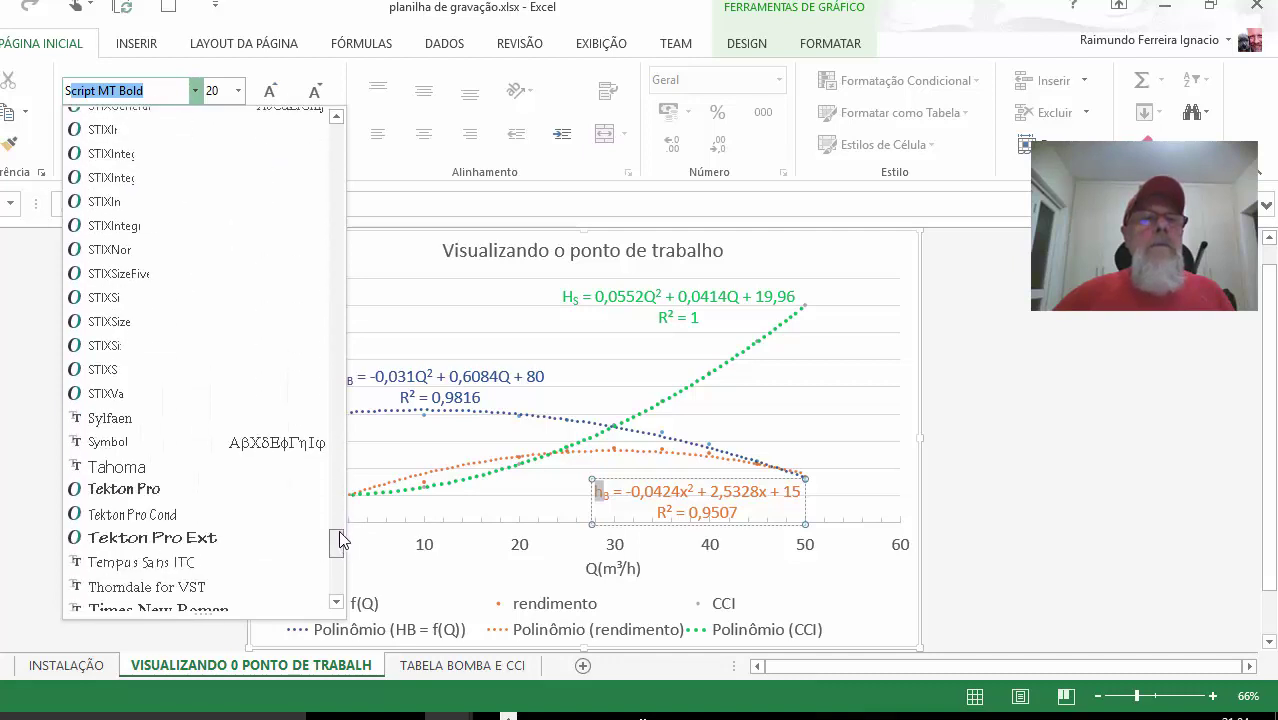
{"action": "left_click", "coordinate": [318, 482]}
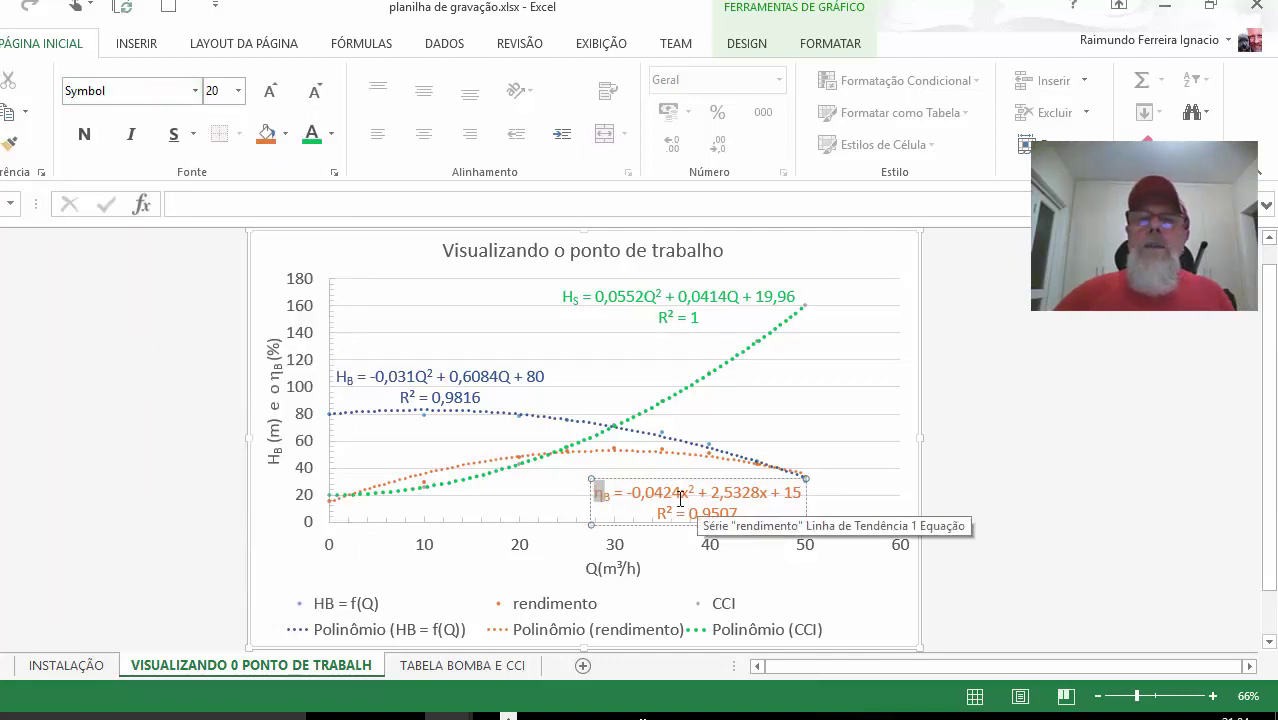
Replace the x's in -0,0424x² and 2,5328x with Q.
{"action": "left_click_drag", "start_coordinate": [675, 497], "coordinate": [686, 493]}
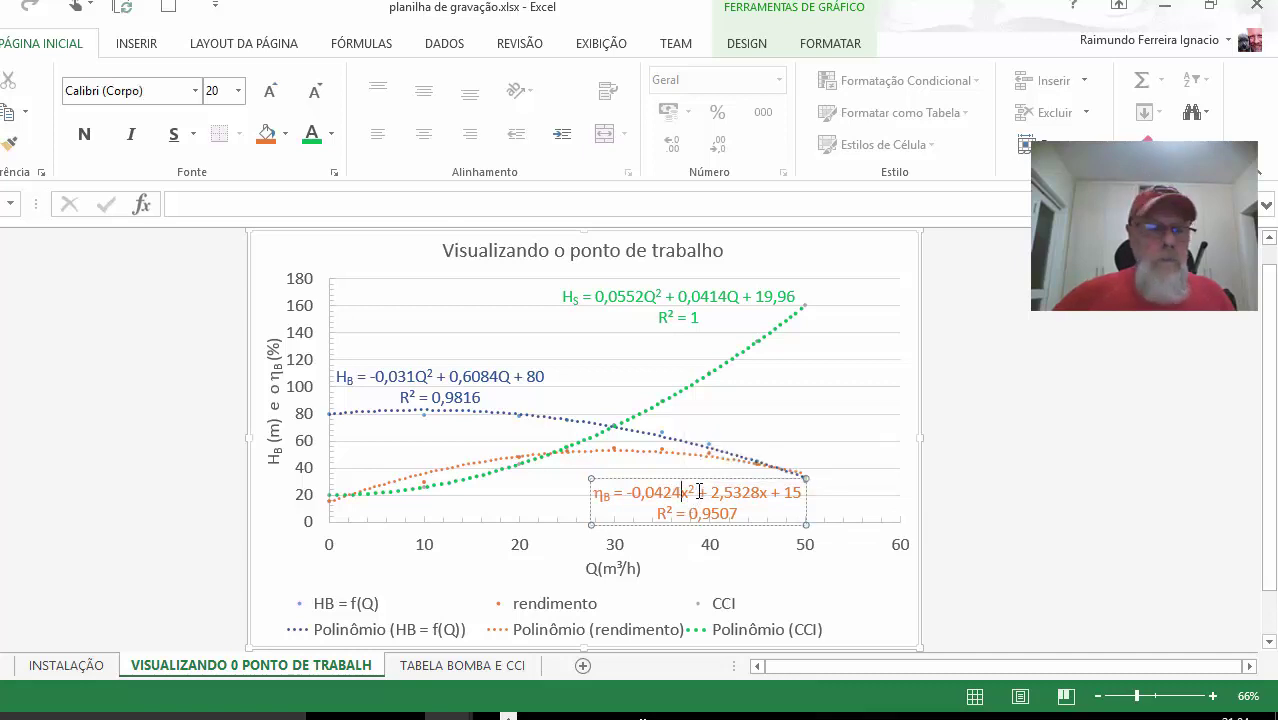
{"action": "left_click_drag", "start_coordinate": [684, 493], "coordinate": [699, 491]}
{"action": "type", "text": "Q"}
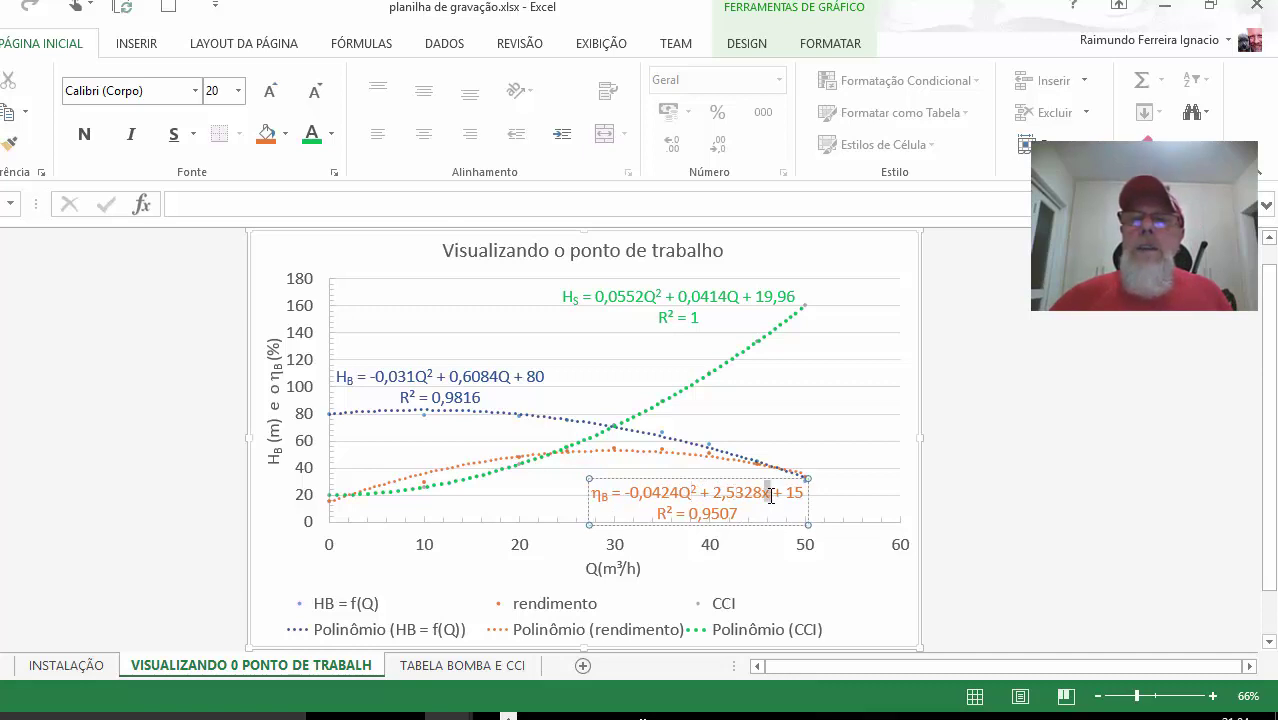
{"action": "left_click_drag", "start_coordinate": [759, 494], "coordinate": [770, 496]}
{"action": "type", "text": "Q"}
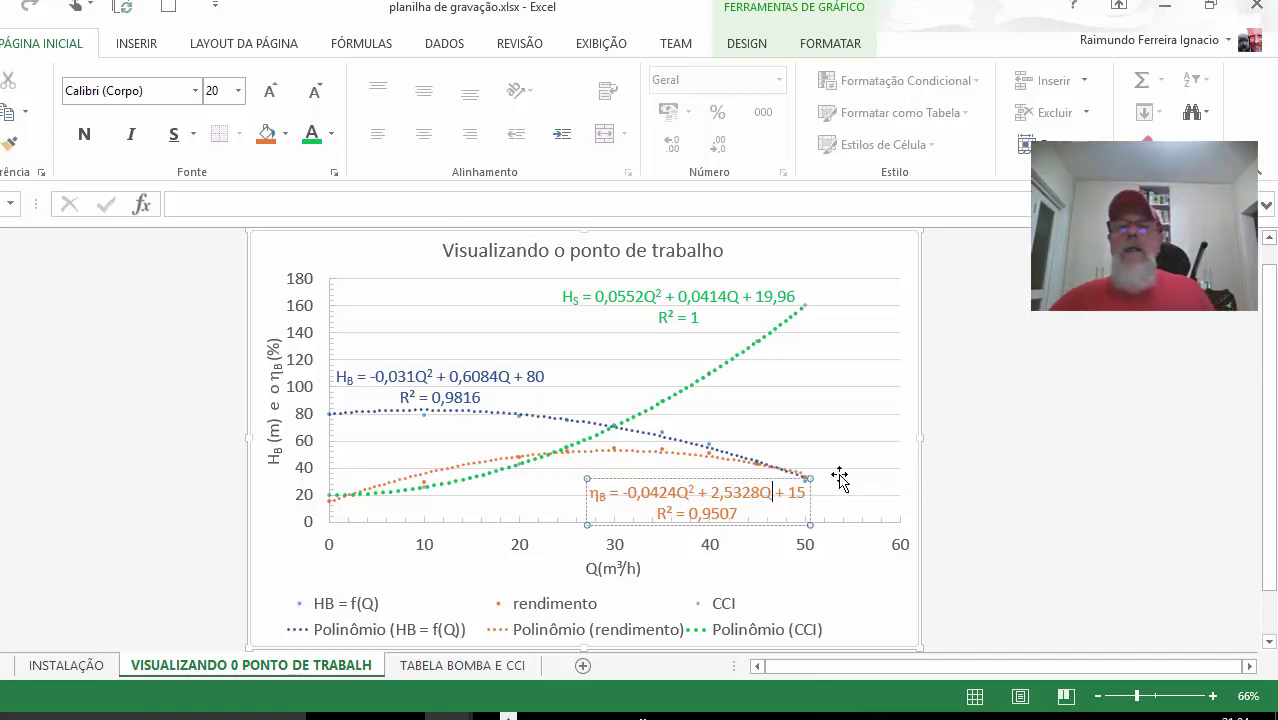
{"action": "left_click", "coordinate": [966, 454]}
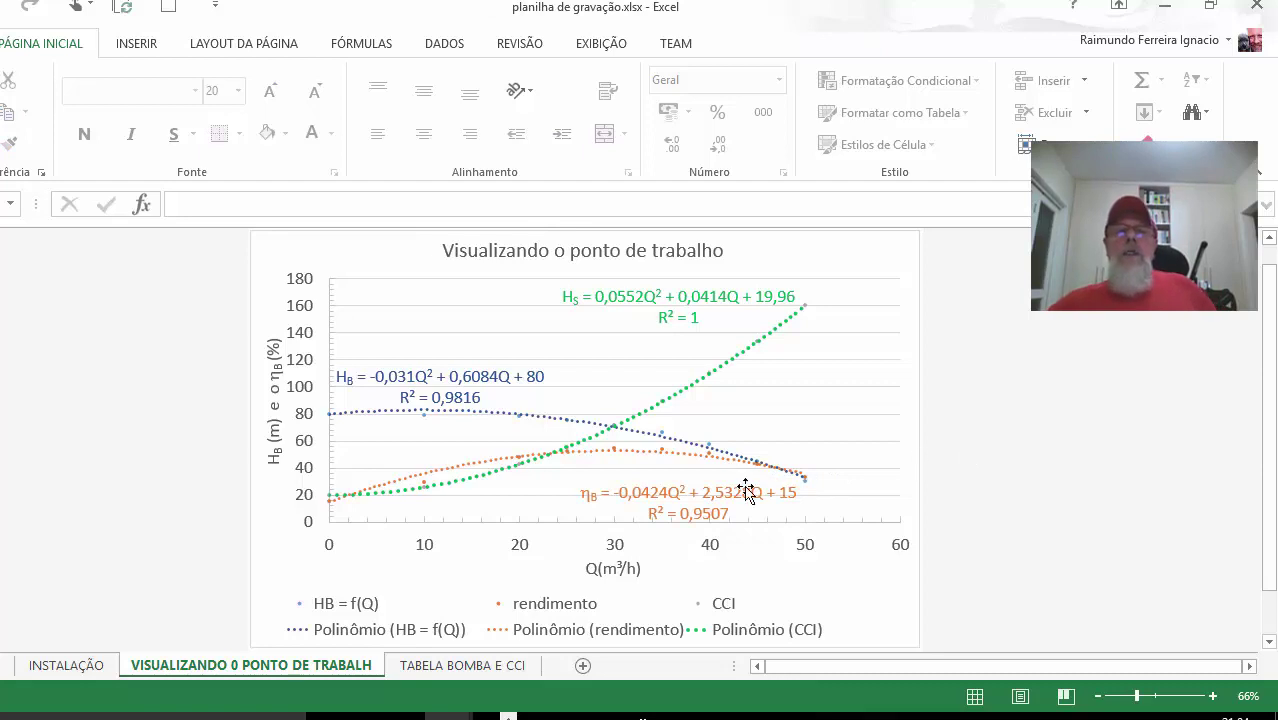